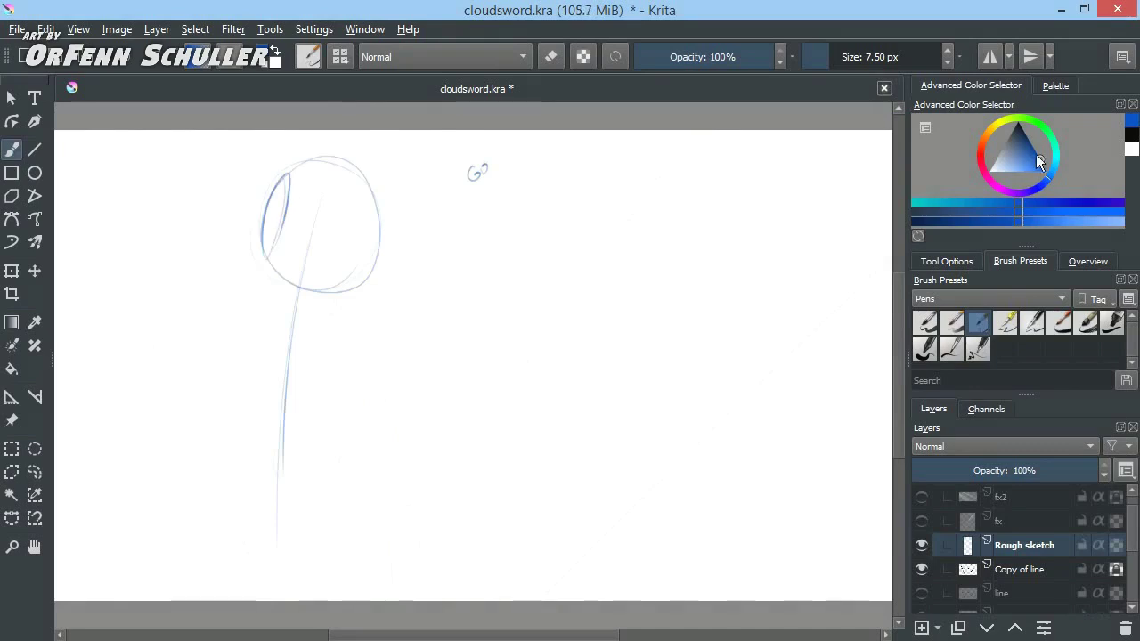
# Rough out the head circles, face, shoulders, arms, torso and back curves in blue
pyautogui.moveTo(294, 160)
pyautogui.mouseDown()
pyautogui.moveTo(340, 259)
pyautogui.moveTo(367, 255)
pyautogui.mouseUp()
pyautogui.moveTo(285, 289)
pyautogui.mouseDown()
pyautogui.moveTo(169, 356)
pyautogui.moveTo(197, 494)
pyautogui.mouseUp()
pyautogui.moveTo(205, 307); pyautogui.dragTo(203, 414)
pyautogui.moveTo(334, 312); pyautogui.dragTo(361, 494)
pyautogui.moveTo(244, 365); pyautogui.dragTo(283, 580)
pyautogui.moveTo(195, 456); pyautogui.dragTo(196, 595)
pyautogui.moveTo(378, 325); pyautogui.dragTo(412, 561)
pyautogui.moveTo(187, 419); pyautogui.dragTo(277, 574)
pyautogui.moveTo(303, 242); pyautogui.dragTo(379, 258)
pyautogui.moveTo(285, 240)
pyautogui.mouseDown()
pyautogui.moveTo(316, 316)
pyautogui.moveTo(259, 268)
pyautogui.moveTo(312, 343)
pyautogui.mouseUp()
# Redraw the head, neck and collar, and add hip, back and right-arm curves
pyautogui.moveTo(267, 259)
pyautogui.mouseDown()
pyautogui.moveTo(196, 320)
pyautogui.moveTo(225, 425)
pyautogui.moveTo(301, 531)
pyautogui.mouseUp()
pyautogui.moveTo(324, 520); pyautogui.dragTo(197, 552)
pyautogui.moveTo(359, 467); pyautogui.dragTo(356, 602)
pyautogui.moveTo(383, 306); pyautogui.dragTo(411, 538)
pyautogui.moveTo(365, 488); pyautogui.dragTo(415, 520)
pyautogui.moveTo(392, 502); pyautogui.dragTo(421, 602)
# Draw the huge diagonal sword's edge lines and its base across the canvas
pyautogui.moveTo(763, 133); pyautogui.dragTo(522, 387)
pyautogui.hotkey('ctrl', 'z')
pyautogui.moveTo(890, 245)
pyautogui.mouseDown()
pyautogui.moveTo(543, 597)
pyautogui.moveTo(570, 579)
pyautogui.mouseUp()
pyautogui.moveTo(852, 151); pyautogui.dragTo(454, 598)
pyautogui.moveTo(684, 130); pyautogui.dragTo(419, 525)
pyautogui.moveTo(481, 496); pyautogui.dragTo(486, 552)
pyautogui.moveTo(467, 538); pyautogui.dragTo(461, 559)
pyautogui.moveTo(444, 566); pyautogui.dragTo(440, 585)
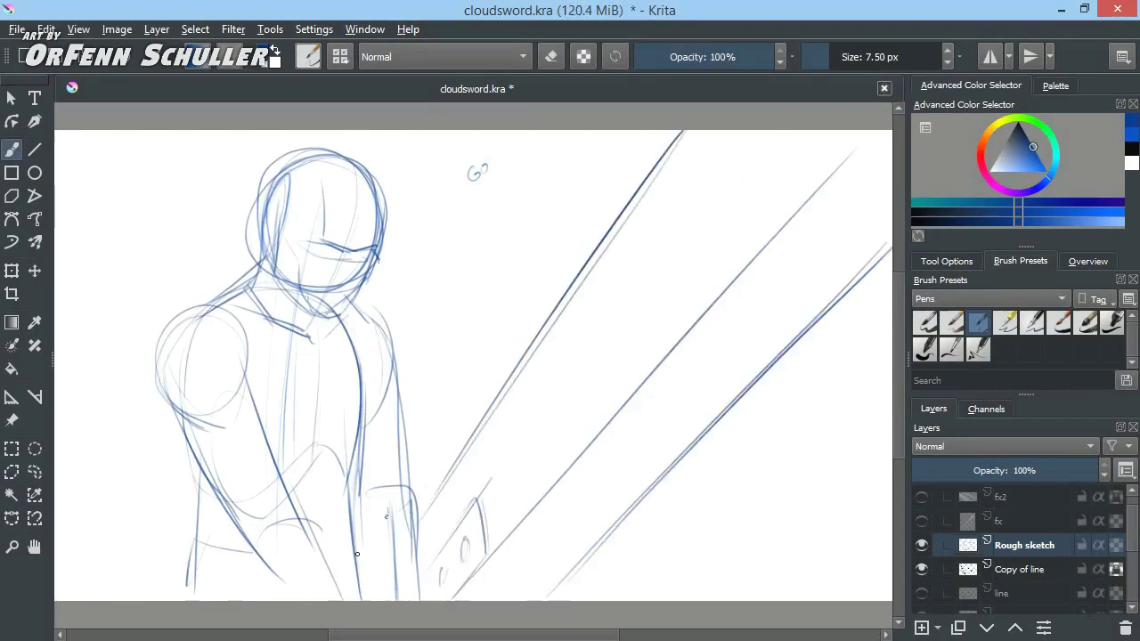
pyautogui.moveTo(666, 167); pyautogui.dragTo(420, 522)
# Sketch the gripping hand, torso curves, chest line, hair spikes, face and collar
pyautogui.moveTo(393, 511); pyautogui.dragTo(391, 602)
pyautogui.moveTo(422, 329); pyautogui.dragTo(392, 381)
pyautogui.moveTo(206, 486); pyautogui.dragTo(347, 461)
pyautogui.moveTo(361, 524); pyautogui.dragTo(254, 550)
pyautogui.moveTo(322, 358); pyautogui.dragTo(324, 508)
pyautogui.moveTo(364, 139); pyautogui.dragTo(377, 193)
pyautogui.moveTo(253, 178)
pyautogui.mouseDown()
pyautogui.moveTo(221, 223)
pyautogui.moveTo(235, 278)
pyautogui.mouseUp()
pyautogui.moveTo(329, 177); pyautogui.dragTo(287, 212)
pyautogui.moveTo(239, 283); pyautogui.dragTo(335, 296)
# Refine the left arm contour, torso verticals, hand, sword guard and sword edges
pyautogui.moveTo(160, 399); pyautogui.dragTo(196, 537)
pyautogui.moveTo(178, 313); pyautogui.dragTo(194, 525)
pyautogui.moveTo(372, 290); pyautogui.dragTo(411, 347)
pyautogui.moveTo(399, 308); pyautogui.dragTo(390, 504)
pyautogui.moveTo(358, 317); pyautogui.dragTo(367, 570)
pyautogui.moveTo(388, 492); pyautogui.dragTo(418, 526)
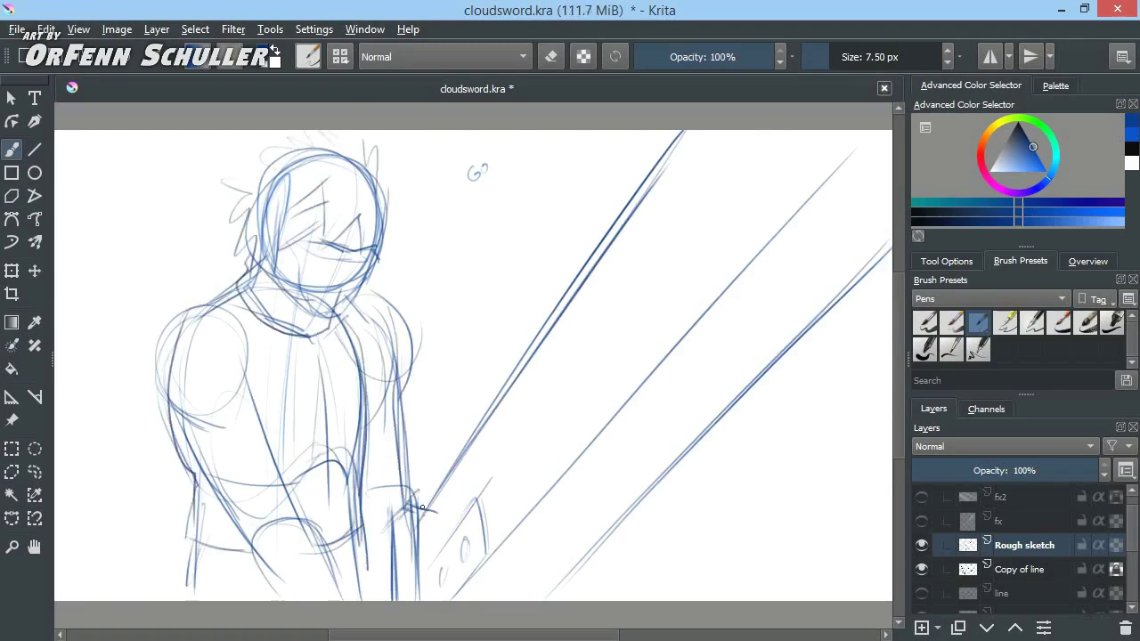
pyautogui.moveTo(480, 487); pyautogui.dragTo(431, 566)
pyautogui.moveTo(684, 133); pyautogui.dragTo(580, 281)
pyautogui.moveTo(834, 328); pyautogui.dragTo(548, 602)
# Rework face, collar and shoulder, darken the left arm, and sketch grip and hilt
pyautogui.moveTo(384, 161); pyautogui.dragTo(354, 290)
pyautogui.moveTo(276, 276); pyautogui.dragTo(372, 326)
pyautogui.moveTo(370, 285); pyautogui.dragTo(406, 397)
pyautogui.moveTo(322, 330); pyautogui.dragTo(313, 524)
pyautogui.moveTo(253, 272); pyautogui.dragTo(169, 419)
pyautogui.moveTo(214, 314); pyautogui.dragTo(210, 599)
pyautogui.moveTo(406, 513); pyautogui.dragTo(403, 596)
pyautogui.moveTo(392, 501); pyautogui.dragTo(397, 599)
pyautogui.moveTo(497, 491); pyautogui.dragTo(427, 568)
pyautogui.moveTo(401, 504); pyautogui.dragTo(362, 520)
# Add torso and arm verticals and the lower body curves
pyautogui.moveTo(285, 309); pyautogui.dragTo(233, 433)
pyautogui.moveTo(346, 359); pyautogui.dragTo(331, 471)
pyautogui.moveTo(287, 411); pyautogui.dragTo(260, 539)
pyautogui.moveTo(267, 591); pyautogui.dragTo(331, 541)
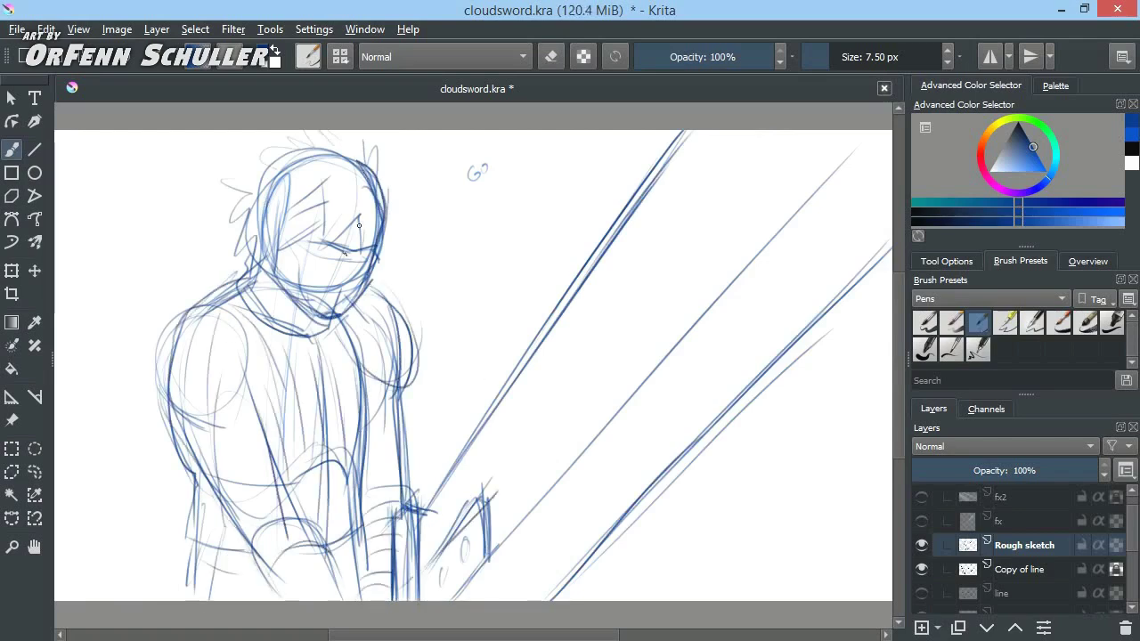
# Add a face guide, chin and shoulder line, then duplicate the sketch layer
pyautogui.moveTo(358, 150); pyautogui.dragTo(329, 313)
pyautogui.moveTo(271, 267); pyautogui.dragTo(322, 339)
pyautogui.moveTo(365, 292); pyautogui.dragTo(408, 390)
pyautogui.hotkey('ctrl', 'j')
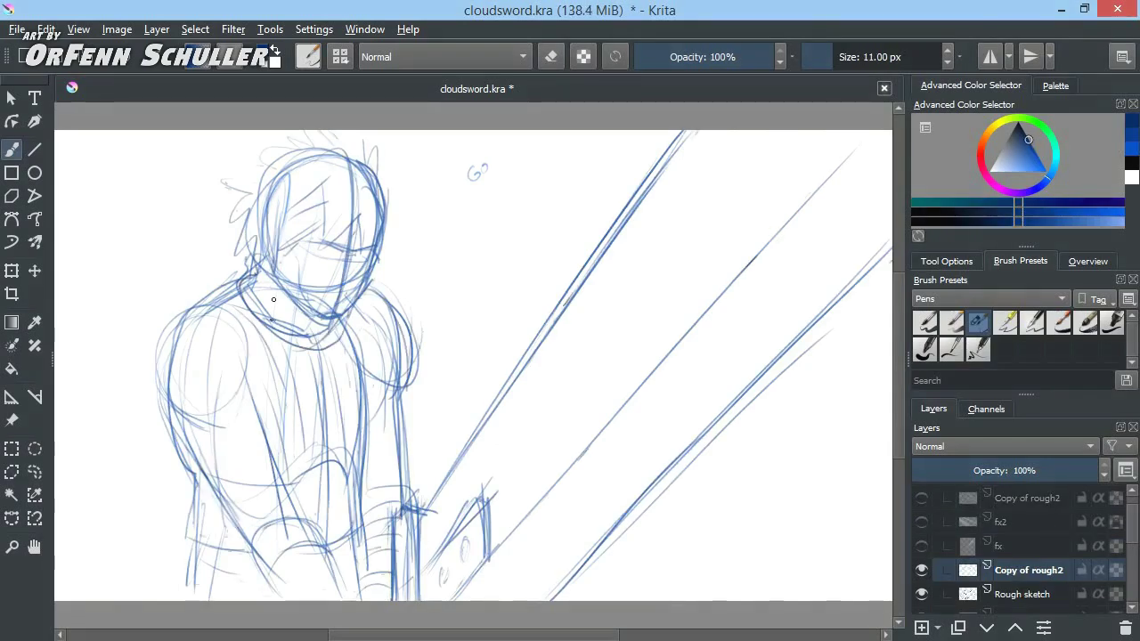
# Ink the left jaw, chin, right cheek, eyebrows and spiky hair on top
pyautogui.moveTo(313, 313)
pyautogui.mouseDown()
pyautogui.moveTo(273, 263)
pyautogui.moveTo(283, 296)
pyautogui.mouseUp()
pyautogui.moveTo(374, 214)
pyautogui.mouseDown()
pyautogui.moveTo(340, 297)
pyautogui.moveTo(362, 255)
pyautogui.mouseUp()
pyautogui.moveTo(367, 219); pyautogui.dragTo(350, 277)
pyautogui.moveTo(260, 217)
pyautogui.mouseDown()
pyautogui.moveTo(314, 201)
pyautogui.moveTo(311, 187)
pyautogui.moveTo(362, 189)
pyautogui.moveTo(342, 137)
pyautogui.moveTo(324, 129)
pyautogui.mouseUp()
pyautogui.moveTo(332, 168)
pyautogui.mouseDown()
pyautogui.moveTo(301, 130)
pyautogui.moveTo(253, 151)
pyautogui.moveTo(222, 187)
pyautogui.moveTo(241, 228)
pyautogui.moveTo(231, 262)
pyautogui.moveTo(221, 248)
pyautogui.moveTo(248, 229)
pyautogui.moveTo(247, 264)
pyautogui.moveTo(268, 290)
pyautogui.mouseUp()
pyautogui.hotkey('ctrl', 'z')
pyautogui.hotkey('ctrl', 'z')
pyautogui.hotkey('ctrl', 'z')
# Ink the hair's right edge, the right jaw line and the eye line
pyautogui.moveTo(388, 240)
pyautogui.mouseDown()
pyautogui.moveTo(381, 156)
pyautogui.moveTo(390, 244)
pyautogui.mouseUp()
pyautogui.moveTo(381, 158); pyautogui.dragTo(369, 212)
pyautogui.moveTo(358, 276); pyautogui.dragTo(343, 304)
pyautogui.moveTo(385, 218); pyautogui.dragTo(347, 308)
pyautogui.moveTo(342, 219); pyautogui.dragTo(298, 238)
pyautogui.moveTo(347, 242); pyautogui.dragTo(355, 216)
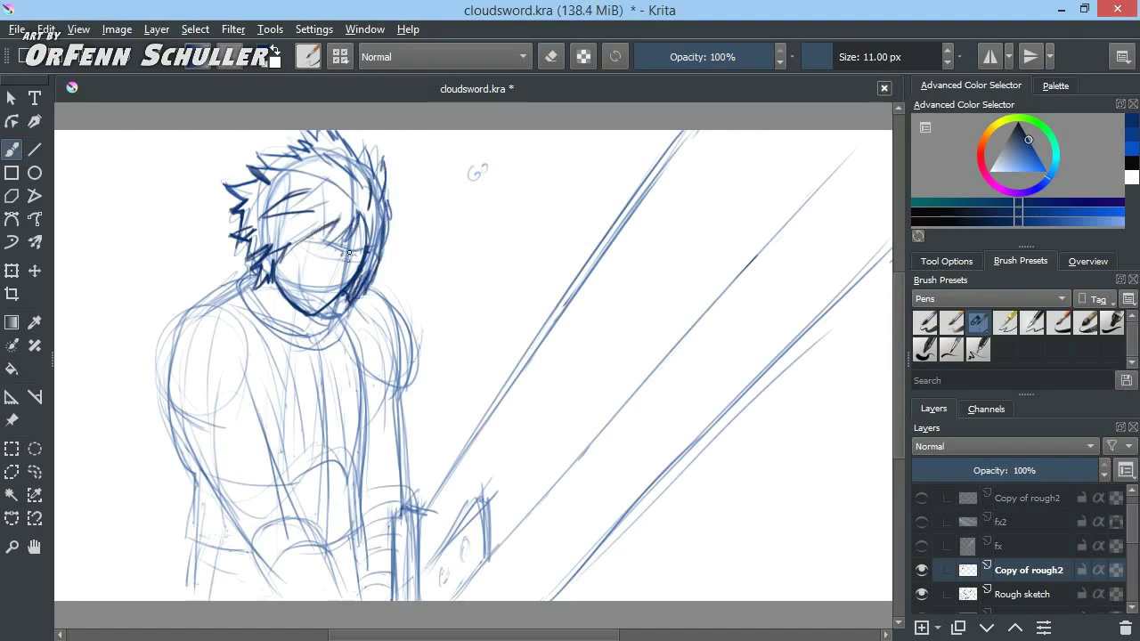
# Ink the high collar and the right shoulder pad's outline and lower edge
pyautogui.moveTo(331, 307)
pyautogui.mouseDown()
pyautogui.moveTo(347, 356)
pyautogui.moveTo(390, 297)
pyautogui.moveTo(419, 343)
pyautogui.mouseUp()
pyautogui.hotkey('ctrl', 'z')
pyautogui.moveTo(383, 299); pyautogui.dragTo(424, 356)
pyautogui.moveTo(339, 297)
pyautogui.mouseDown()
pyautogui.moveTo(346, 356)
pyautogui.moveTo(378, 385)
pyautogui.mouseUp()
pyautogui.moveTo(422, 355); pyautogui.dragTo(376, 381)
pyautogui.moveTo(376, 379)
pyautogui.mouseDown()
pyautogui.moveTo(374, 394)
pyautogui.moveTo(348, 363)
pyautogui.mouseUp()
pyautogui.moveTo(331, 308)
pyautogui.mouseDown()
pyautogui.moveTo(297, 340)
pyautogui.moveTo(228, 291)
pyautogui.moveTo(255, 267)
pyautogui.moveTo(218, 286)
pyautogui.moveTo(283, 397)
pyautogui.mouseUp()
# Ink the left shoulder strap, left shoulder curve and left arm outline
pyautogui.moveTo(265, 319)
pyautogui.mouseDown()
pyautogui.moveTo(300, 397)
pyautogui.moveTo(271, 331)
pyautogui.mouseUp()
pyautogui.moveTo(201, 303); pyautogui.dragTo(248, 350)
pyautogui.moveTo(164, 312)
pyautogui.mouseDown()
pyautogui.moveTo(186, 417)
pyautogui.moveTo(247, 547)
pyautogui.moveTo(285, 514)
pyautogui.mouseUp()
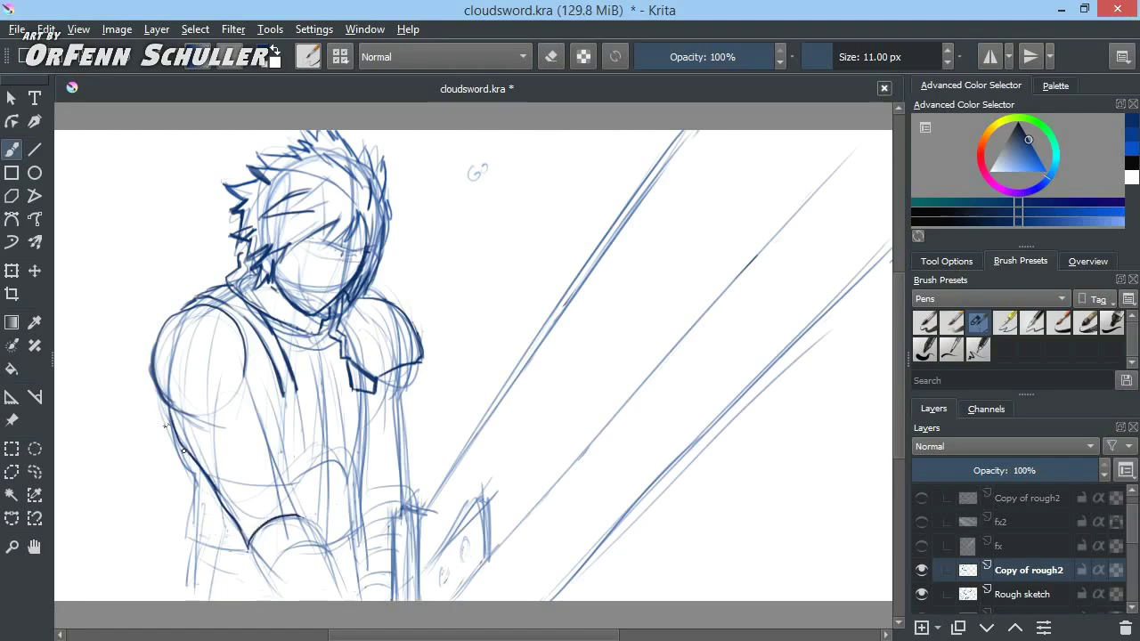
# Ink both sides of the left arm, the inner torso lines and forearm curves
pyautogui.moveTo(178, 445); pyautogui.dragTo(213, 500)
pyautogui.moveTo(229, 373); pyautogui.dragTo(307, 528)
pyautogui.moveTo(388, 376)
pyautogui.mouseDown()
pyautogui.moveTo(383, 415)
pyautogui.moveTo(403, 485)
pyautogui.mouseUp()
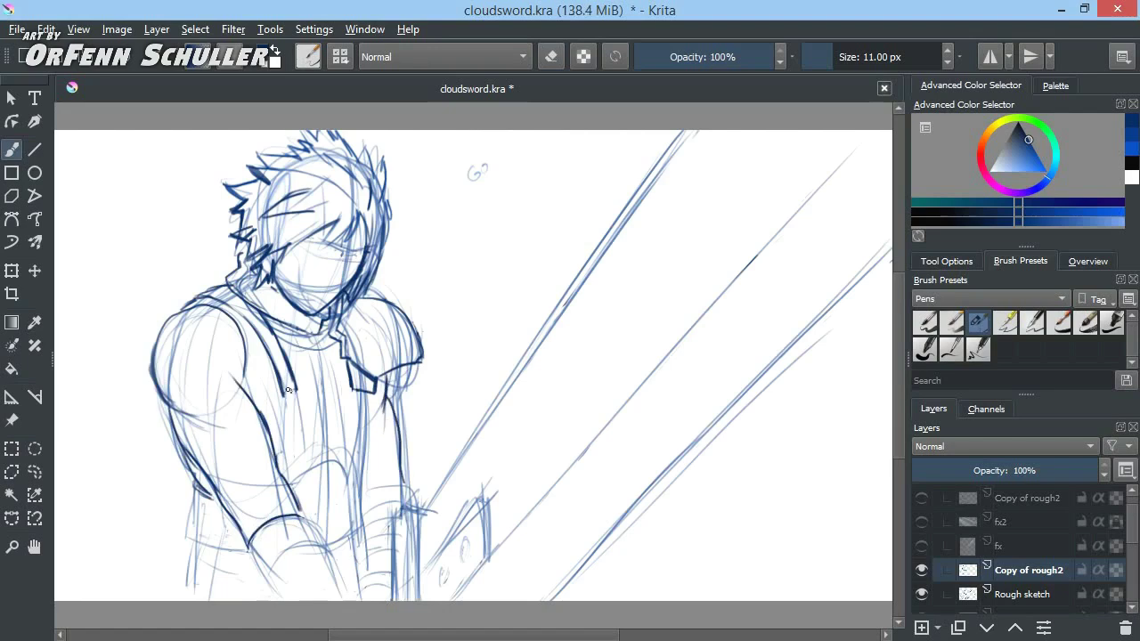
pyautogui.moveTo(288, 390)
pyautogui.mouseDown()
pyautogui.moveTo(283, 459)
pyautogui.moveTo(294, 481)
pyautogui.mouseUp()
pyautogui.moveTo(358, 383)
pyautogui.mouseDown()
pyautogui.moveTo(354, 452)
pyautogui.moveTo(293, 490)
pyautogui.mouseUp()
pyautogui.moveTo(374, 489); pyautogui.dragTo(415, 497)
pyautogui.moveTo(351, 467)
pyautogui.mouseDown()
pyautogui.moveTo(347, 533)
pyautogui.moveTo(325, 543)
pyautogui.moveTo(347, 598)
pyautogui.mouseUp()
pyautogui.moveTo(308, 518); pyautogui.dragTo(267, 529)
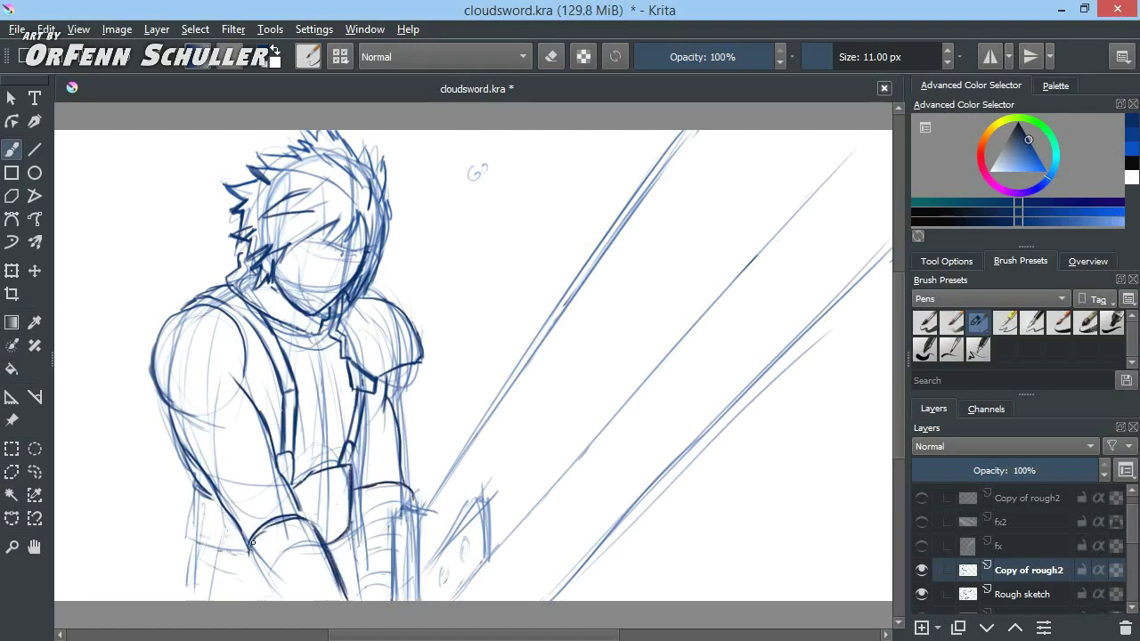
pyautogui.moveTo(393, 510); pyautogui.dragTo(356, 523)
# Ink the lower-left torso, the waist line and the lower forearm curve
pyautogui.moveTo(189, 553)
pyautogui.mouseDown()
pyautogui.moveTo(175, 599)
pyautogui.moveTo(185, 579)
pyautogui.mouseUp()
pyautogui.moveTo(198, 538); pyautogui.dragTo(247, 552)
pyautogui.moveTo(197, 488); pyautogui.dragTo(190, 527)
pyautogui.moveTo(253, 558)
pyautogui.mouseDown()
pyautogui.moveTo(284, 604)
pyautogui.moveTo(216, 577)
pyautogui.mouseUp()
pyautogui.hotkey('ctrl', 'z')
pyautogui.moveTo(216, 582); pyautogui.dragTo(214, 604)
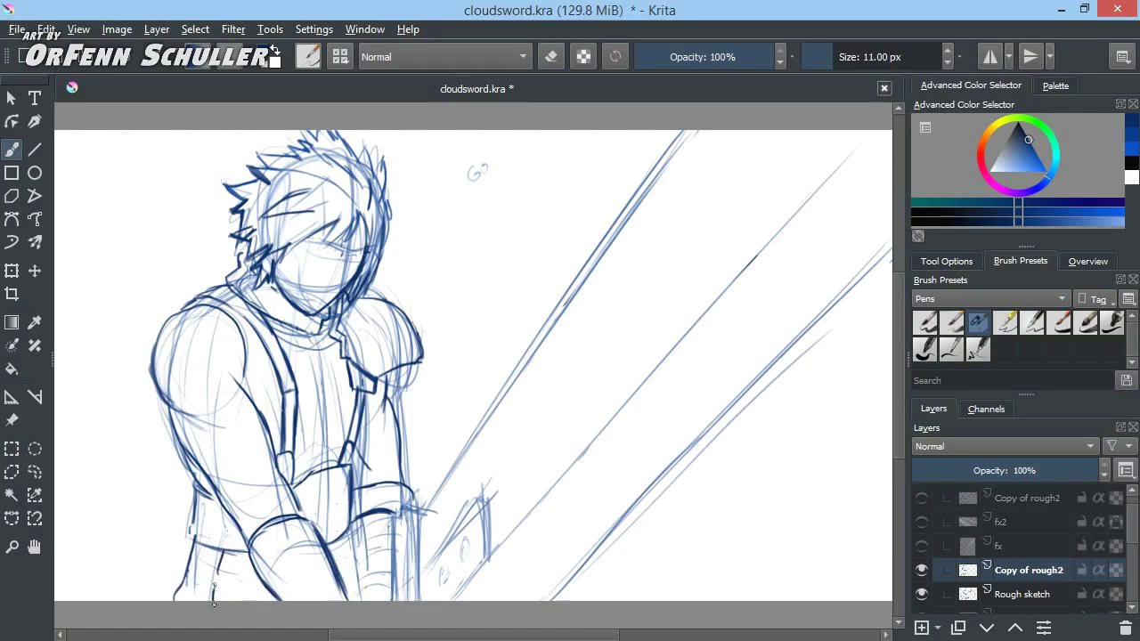
# Ink both eyes and the mouth lines on the face
pyautogui.moveTo(349, 537); pyautogui.dragTo(364, 602)
pyautogui.moveTo(306, 239); pyautogui.dragTo(364, 256)
pyautogui.moveTo(345, 252); pyautogui.dragTo(362, 265)
pyautogui.moveTo(301, 237); pyautogui.dragTo(333, 253)
pyautogui.moveTo(302, 245)
pyautogui.mouseDown()
pyautogui.moveTo(326, 261)
pyautogui.moveTo(317, 290)
pyautogui.mouseUp()
pyautogui.hotkey('ctrl', 'z')
pyautogui.hotkey('ctrl', 'z')
pyautogui.moveTo(343, 251); pyautogui.dragTo(317, 297)
# Add wristband and shoulder touches, then hatch vertical ribbing across the sweater
pyautogui.moveTo(365, 500); pyautogui.dragTo(396, 497)
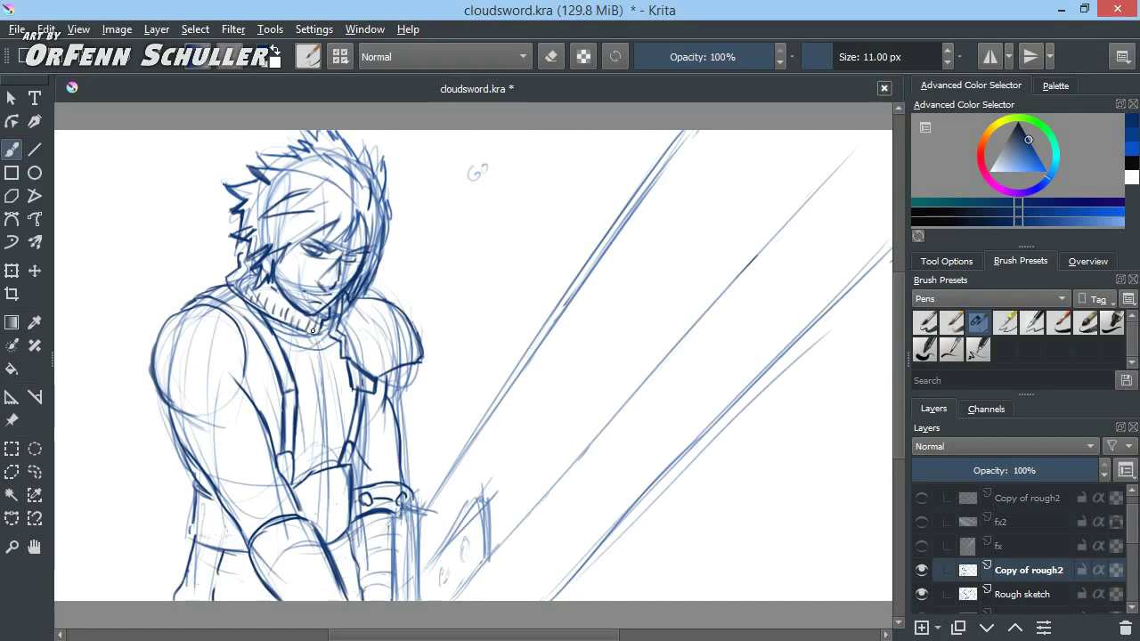
pyautogui.moveTo(415, 332); pyautogui.dragTo(424, 322)
pyautogui.moveTo(260, 349)
pyautogui.mouseDown()
pyautogui.moveTo(276, 411)
pyautogui.moveTo(249, 392)
pyautogui.mouseUp()
pyautogui.moveTo(336, 357)
pyautogui.mouseDown()
pyautogui.moveTo(333, 412)
pyautogui.moveTo(316, 415)
pyautogui.mouseUp()
pyautogui.moveTo(295, 354)
pyautogui.mouseDown()
pyautogui.moveTo(317, 419)
pyautogui.moveTo(305, 431)
pyautogui.moveTo(310, 474)
pyautogui.mouseUp()
pyautogui.moveTo(325, 426); pyautogui.dragTo(340, 457)
pyautogui.moveTo(349, 369); pyautogui.dragTo(344, 440)
pyautogui.moveTo(335, 505)
pyautogui.mouseDown()
pyautogui.moveTo(334, 527)
pyautogui.moveTo(327, 495)
pyautogui.mouseUp()
# Hatch both forearm bracers and draw round and hexagon bolts on the shoulder pad
pyautogui.moveTo(388, 523); pyautogui.dragTo(360, 531)
pyautogui.moveTo(375, 538); pyautogui.dragTo(362, 548)
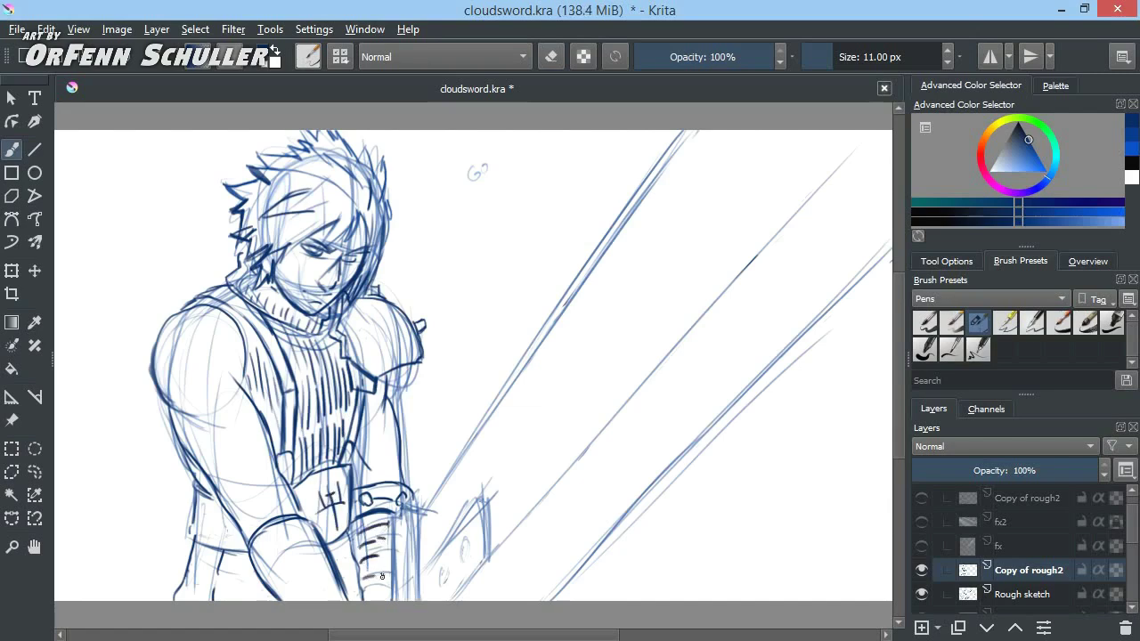
pyautogui.moveTo(260, 536)
pyautogui.mouseDown()
pyautogui.moveTo(290, 583)
pyautogui.moveTo(235, 595)
pyautogui.mouseUp()
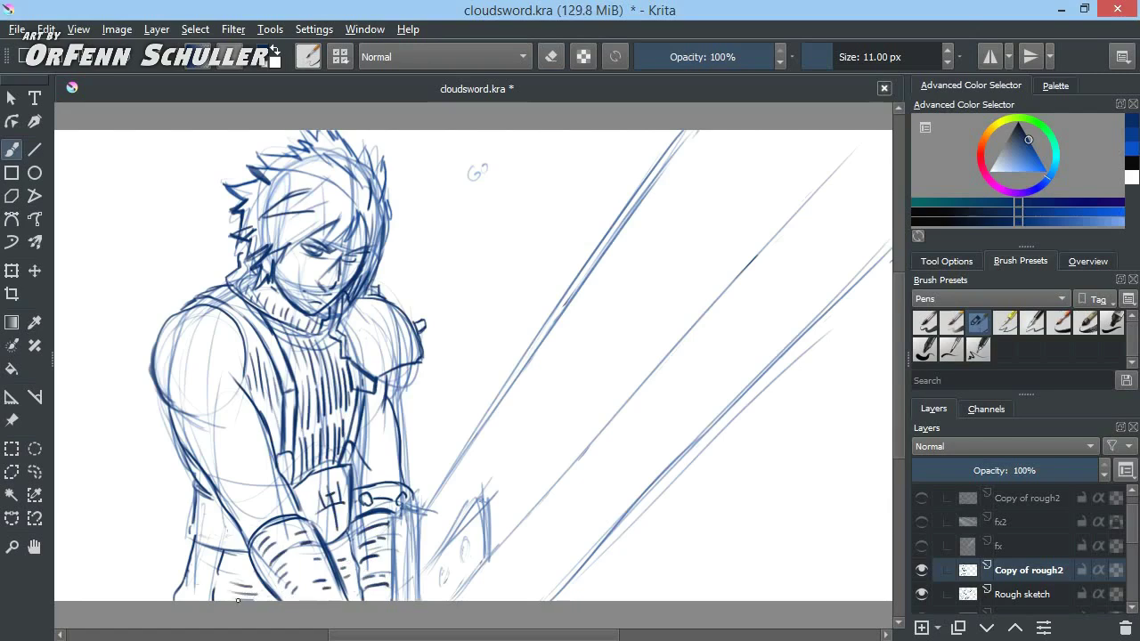
pyautogui.moveTo(201, 536); pyautogui.dragTo(240, 539)
pyautogui.moveTo(201, 531)
pyautogui.mouseDown()
pyautogui.moveTo(213, 538)
pyautogui.moveTo(214, 527)
pyautogui.mouseUp()
pyautogui.moveTo(381, 322); pyautogui.dragTo(382, 332)
pyautogui.moveTo(361, 331); pyautogui.dragTo(372, 363)
pyautogui.moveTo(392, 521)
pyautogui.mouseDown()
pyautogui.moveTo(389, 570)
pyautogui.moveTo(392, 561)
pyautogui.mouseUp()
pyautogui.moveTo(397, 516); pyautogui.dragTo(397, 602)
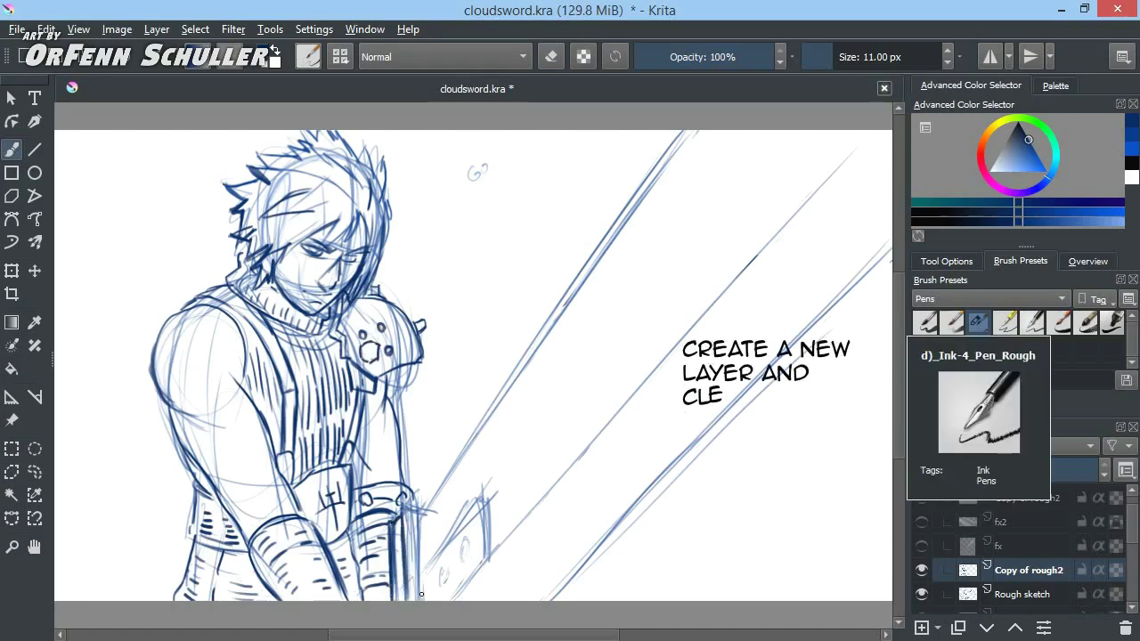
# Ink the sword near the hilt, a bolt mark, and its right and middle edge lines
pyautogui.moveTo(420, 504); pyautogui.dragTo(420, 602)
pyautogui.moveTo(426, 563)
pyautogui.mouseDown()
pyautogui.moveTo(474, 503)
pyautogui.moveTo(490, 561)
pyautogui.moveTo(452, 601)
pyautogui.mouseUp()
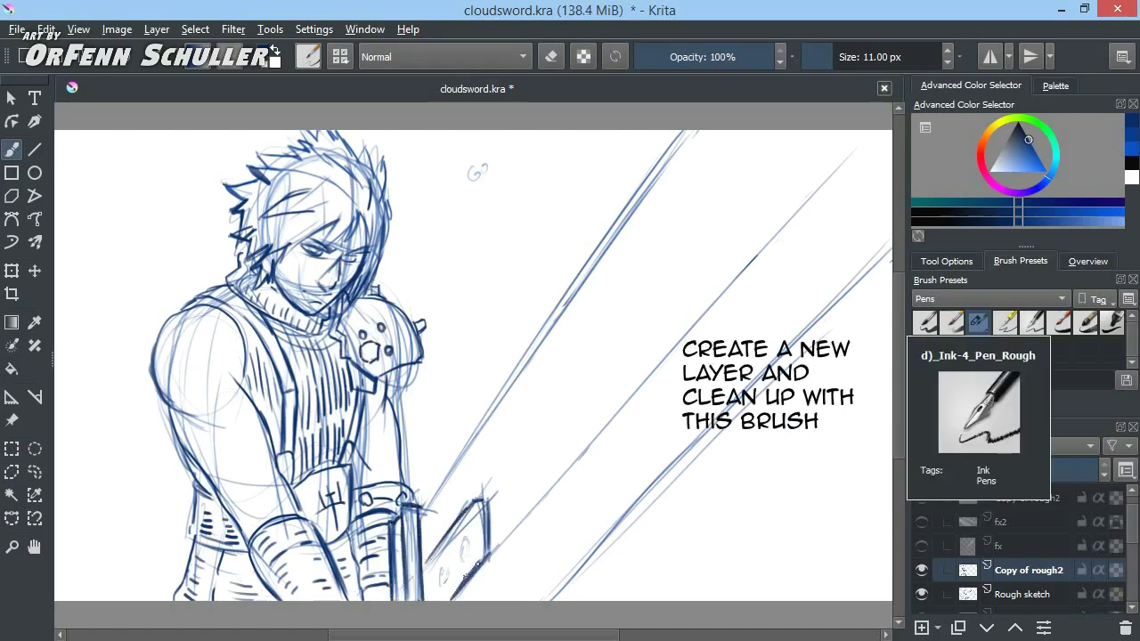
pyautogui.moveTo(465, 541); pyautogui.dragTo(465, 552)
pyautogui.moveTo(541, 600); pyautogui.dragTo(892, 256)
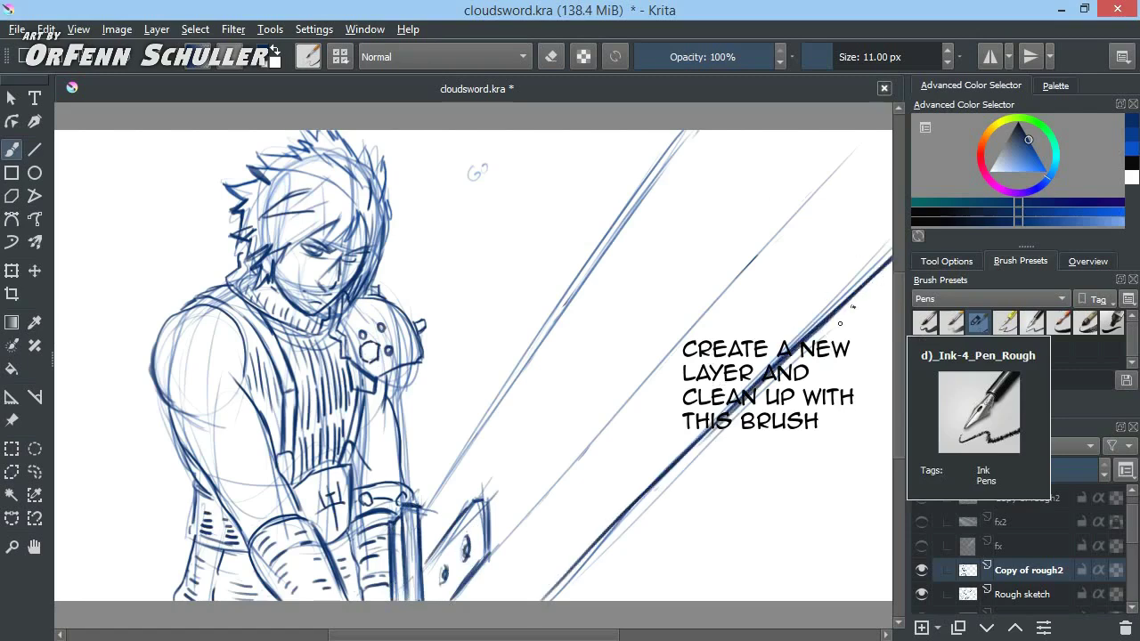
pyautogui.moveTo(588, 449); pyautogui.dragTo(876, 132)
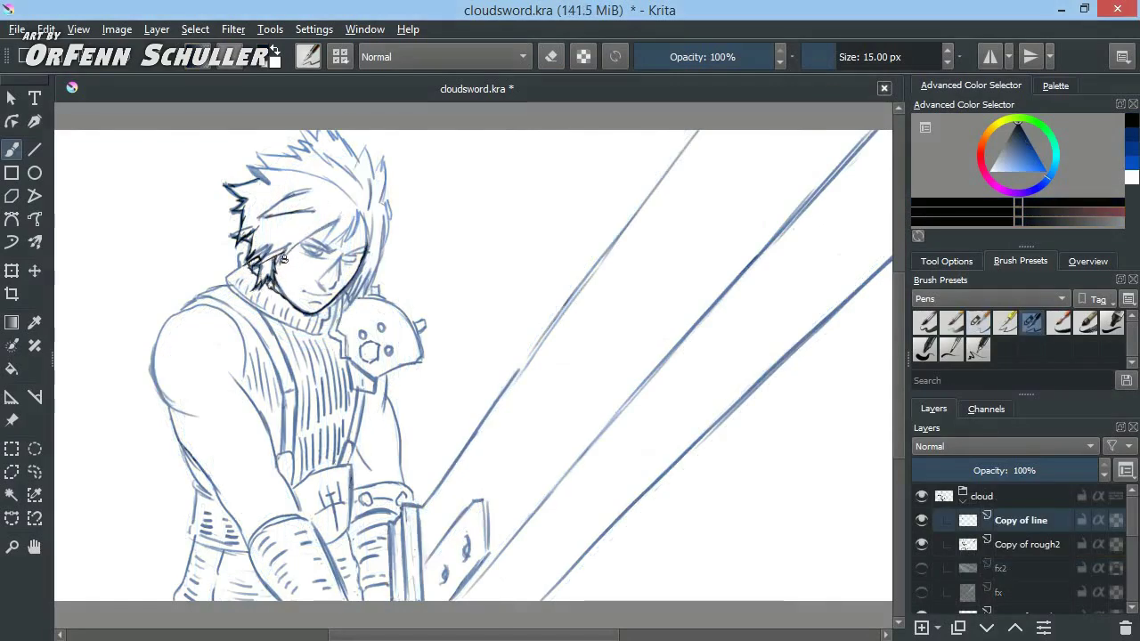
# Ink the spiky hair, strands over the face and eye, and the face and neck line
pyautogui.moveTo(343, 214); pyautogui.dragTo(294, 253)
pyautogui.moveTo(337, 223); pyautogui.dragTo(312, 256)
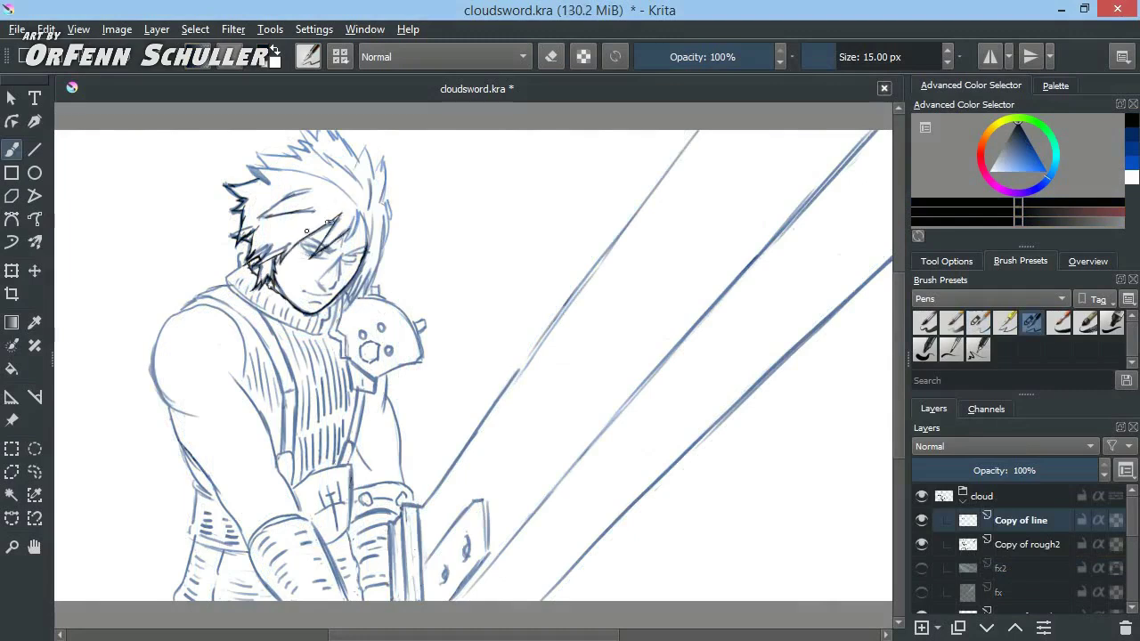
pyautogui.moveTo(258, 163)
pyautogui.mouseDown()
pyautogui.moveTo(316, 132)
pyautogui.moveTo(372, 171)
pyautogui.moveTo(388, 196)
pyautogui.moveTo(347, 240)
pyautogui.moveTo(344, 301)
pyautogui.mouseUp()
pyautogui.moveTo(392, 189); pyautogui.dragTo(339, 324)
pyautogui.moveTo(374, 243); pyautogui.dragTo(358, 285)
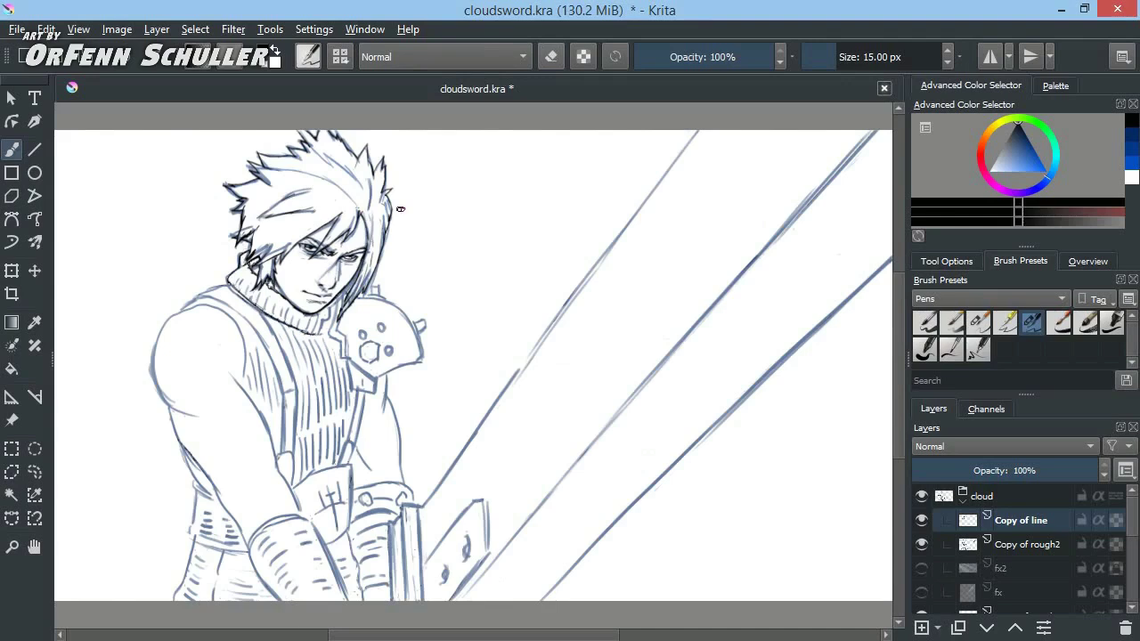
# Ink the collar, shoulder edge and both edges of the vest
pyautogui.moveTo(342, 297)
pyautogui.mouseDown()
pyautogui.moveTo(339, 339)
pyautogui.moveTo(379, 375)
pyautogui.moveTo(424, 356)
pyautogui.mouseUp()
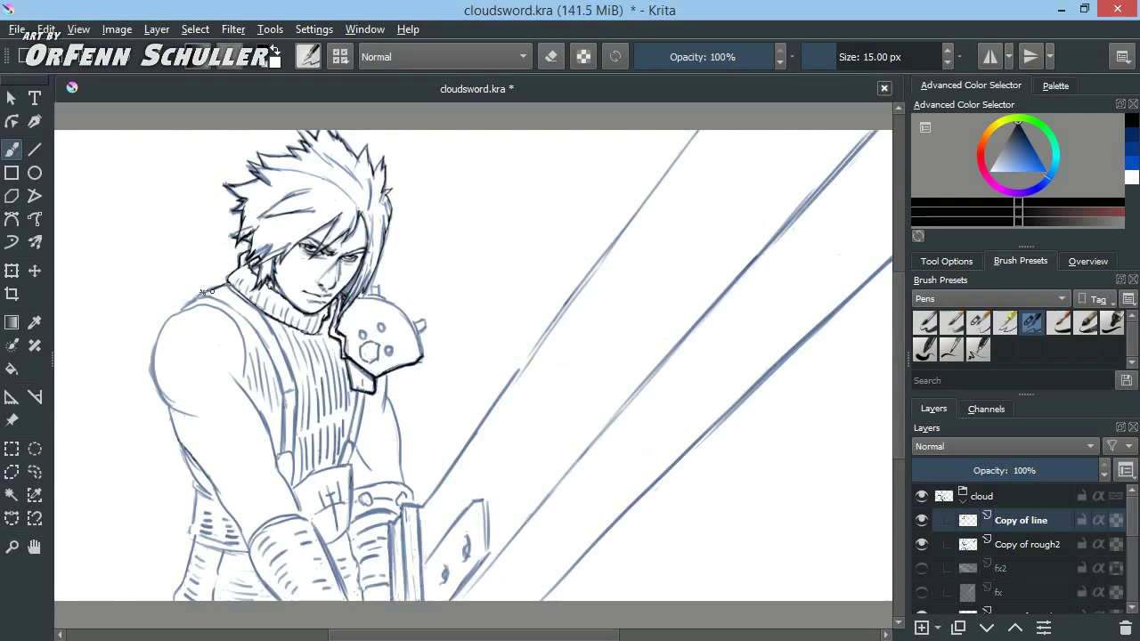
pyautogui.moveTo(203, 296)
pyautogui.mouseDown()
pyautogui.moveTo(256, 329)
pyautogui.moveTo(283, 456)
pyautogui.mouseUp()
pyautogui.moveTo(251, 308)
pyautogui.mouseDown()
pyautogui.moveTo(297, 447)
pyautogui.moveTo(280, 458)
pyautogui.mouseUp()
pyautogui.moveTo(360, 391); pyautogui.dragTo(337, 465)
# Ink the left shoulder, arms, hand, glove and bracer outlines, darkening the arm and bracer edges
pyautogui.moveTo(238, 386)
pyautogui.mouseDown()
pyautogui.moveTo(307, 509)
pyautogui.moveTo(297, 504)
pyautogui.mouseUp()
pyautogui.moveTo(247, 351); pyautogui.dragTo(233, 385)
pyautogui.moveTo(245, 302)
pyautogui.mouseDown()
pyautogui.moveTo(150, 349)
pyautogui.moveTo(164, 402)
pyautogui.moveTo(284, 601)
pyautogui.mouseUp()
pyautogui.moveTo(250, 545)
pyautogui.mouseDown()
pyautogui.moveTo(296, 511)
pyautogui.moveTo(345, 600)
pyautogui.mouseUp()
pyautogui.moveTo(300, 483)
pyautogui.mouseDown()
pyautogui.moveTo(352, 466)
pyautogui.moveTo(350, 525)
pyautogui.moveTo(337, 540)
pyautogui.mouseUp()
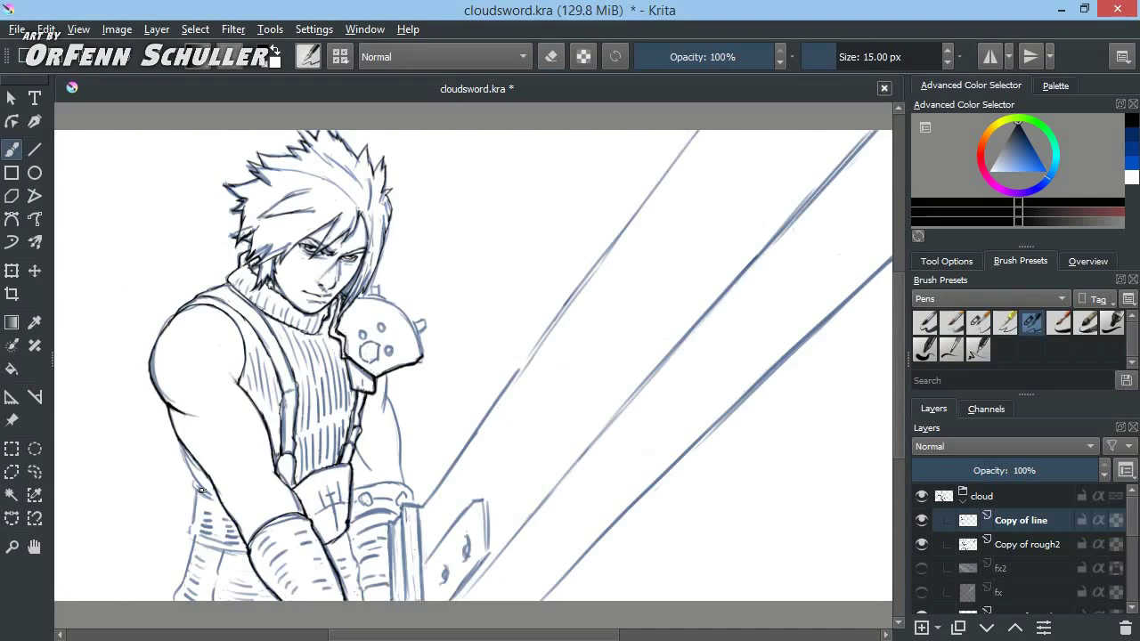
pyautogui.moveTo(176, 440)
pyautogui.mouseDown()
pyautogui.moveTo(194, 486)
pyautogui.moveTo(187, 566)
pyautogui.mouseUp()
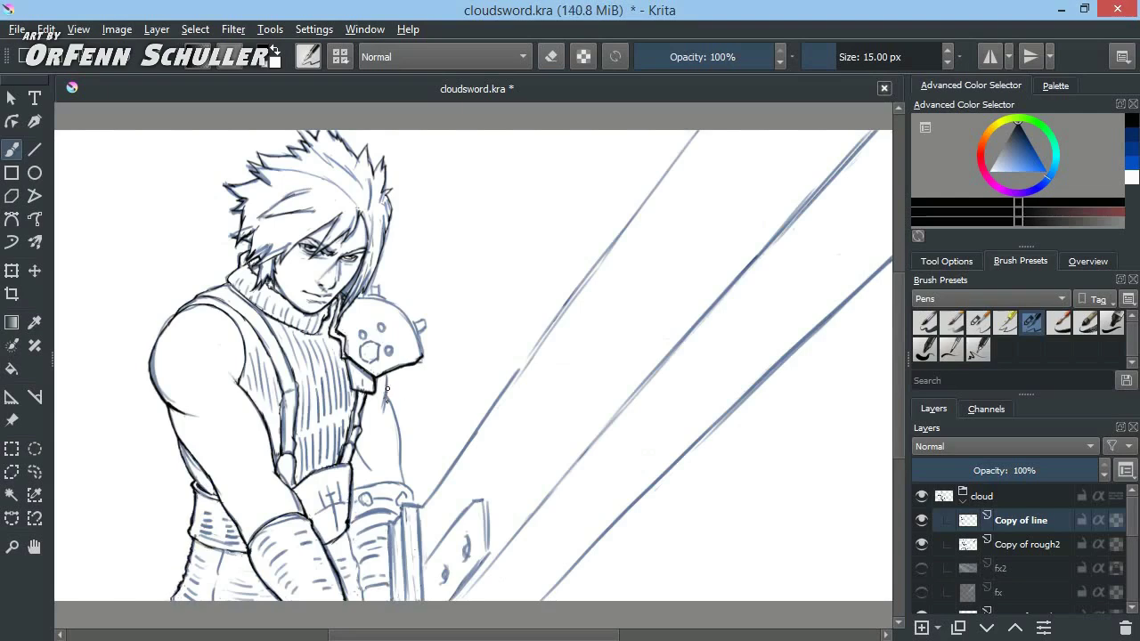
pyautogui.moveTo(385, 394); pyautogui.dragTo(416, 506)
pyautogui.moveTo(350, 546); pyautogui.dragTo(363, 588)
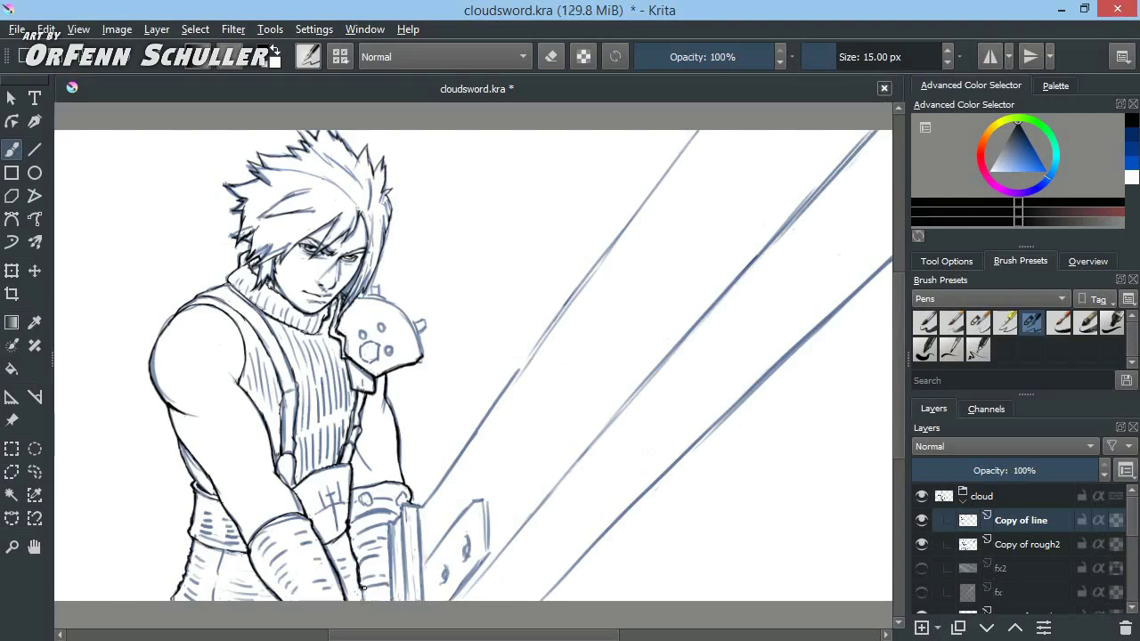
# Darken the hair strands and add a few extra strokes in the hair
pyautogui.moveTo(312, 148); pyautogui.dragTo(374, 188)
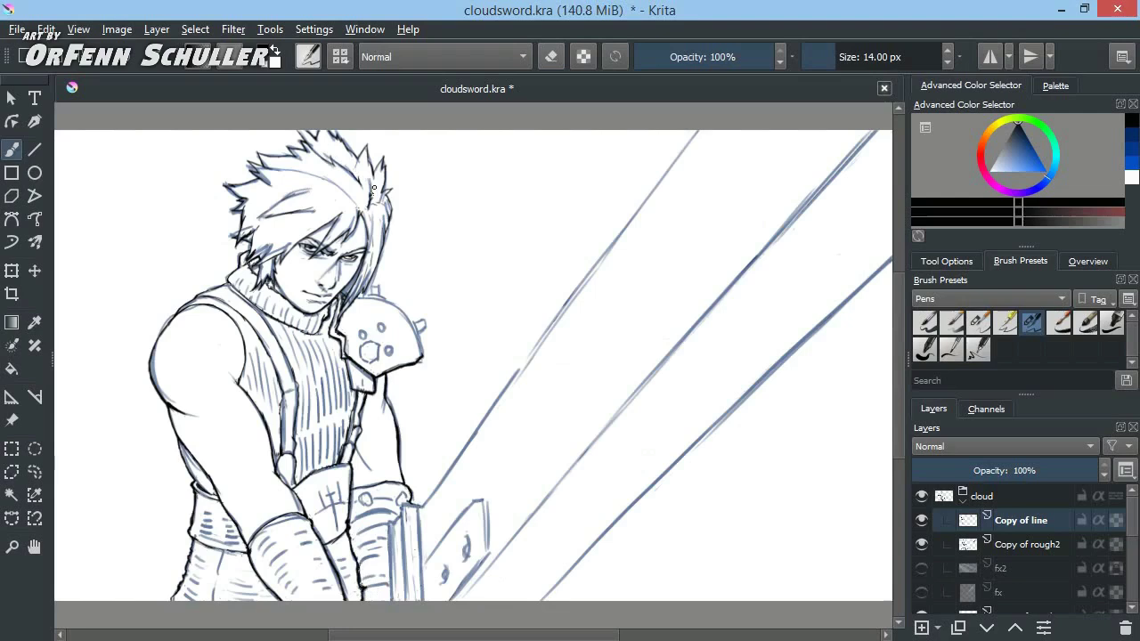
pyautogui.moveTo(296, 167)
pyautogui.mouseDown()
pyautogui.moveTo(325, 179)
pyautogui.moveTo(251, 203)
pyautogui.mouseUp()
pyautogui.moveTo(336, 193); pyautogui.dragTo(316, 222)
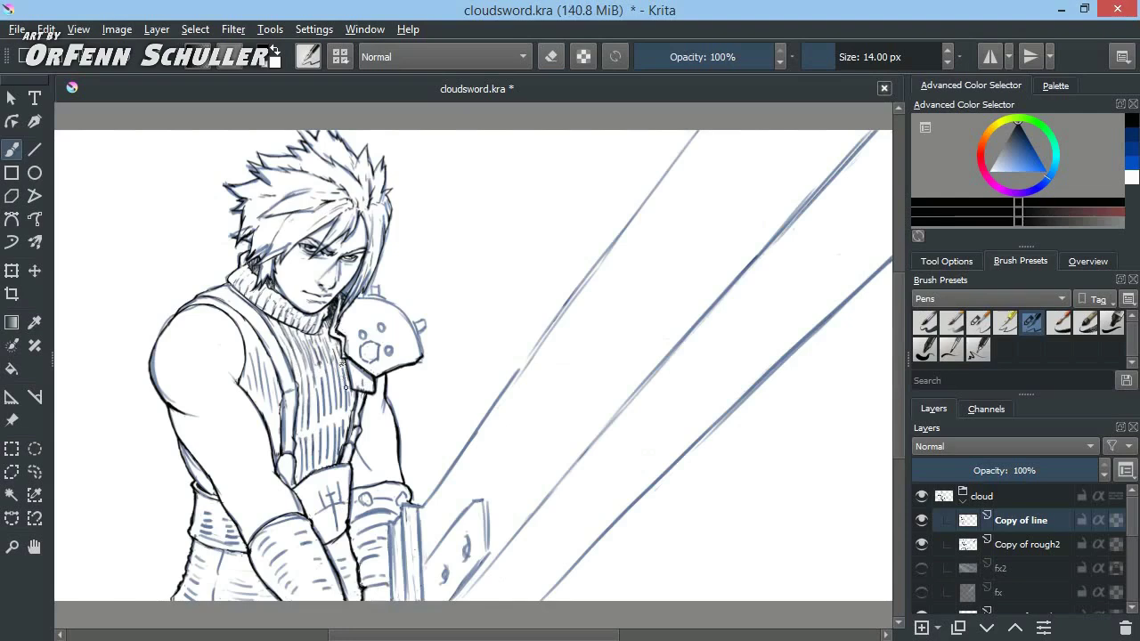
# Hatch ribbing lines on the sweater's middle and left side
pyautogui.moveTo(315, 384)
pyautogui.mouseDown()
pyautogui.moveTo(345, 424)
pyautogui.moveTo(308, 433)
pyautogui.moveTo(325, 433)
pyautogui.moveTo(333, 466)
pyautogui.moveTo(297, 473)
pyautogui.mouseUp()
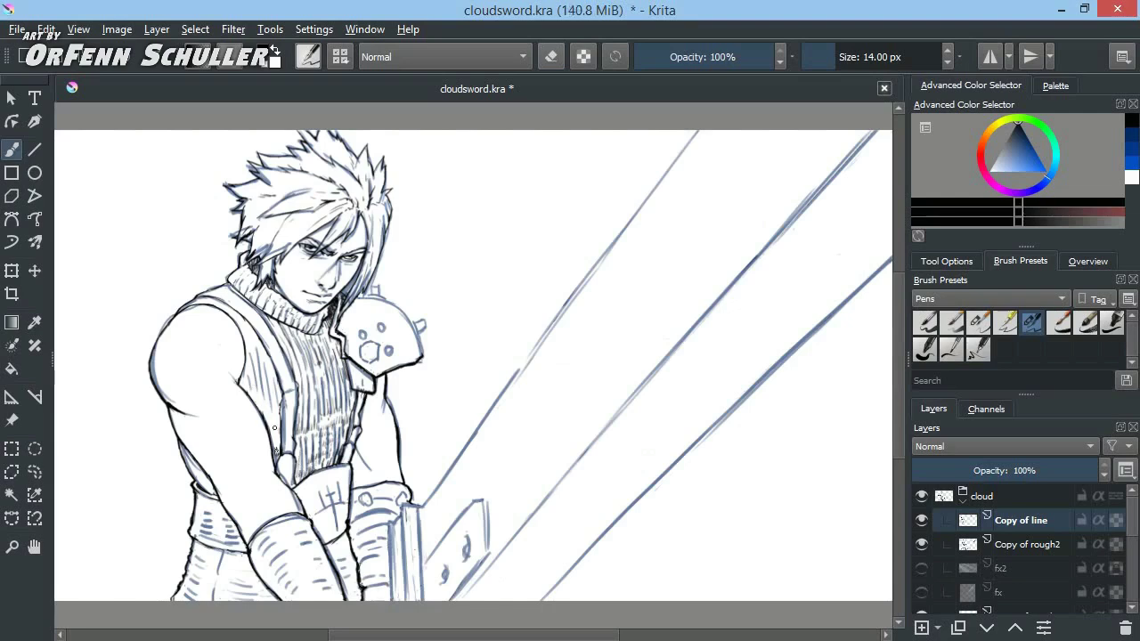
pyautogui.moveTo(267, 406); pyautogui.dragTo(280, 438)
pyautogui.moveTo(266, 354)
pyautogui.mouseDown()
pyautogui.moveTo(279, 415)
pyautogui.moveTo(269, 404)
pyautogui.mouseUp()
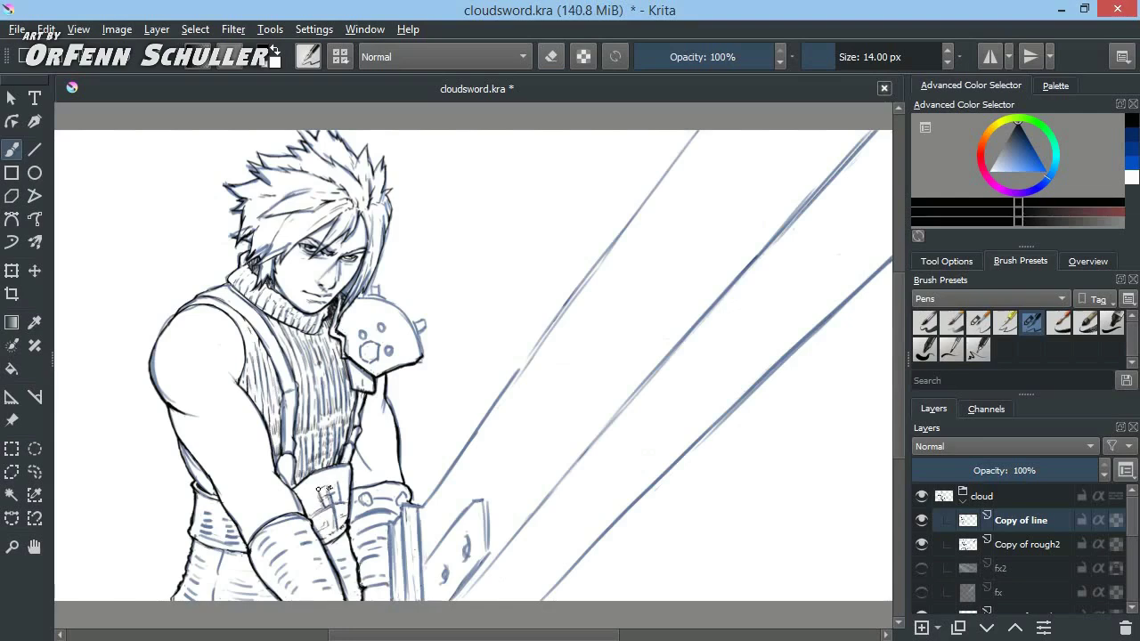
# Hatch ink shading on the glove, cuff and sword grip, ink the glove's right edge
pyautogui.moveTo(342, 488); pyautogui.dragTo(327, 486)
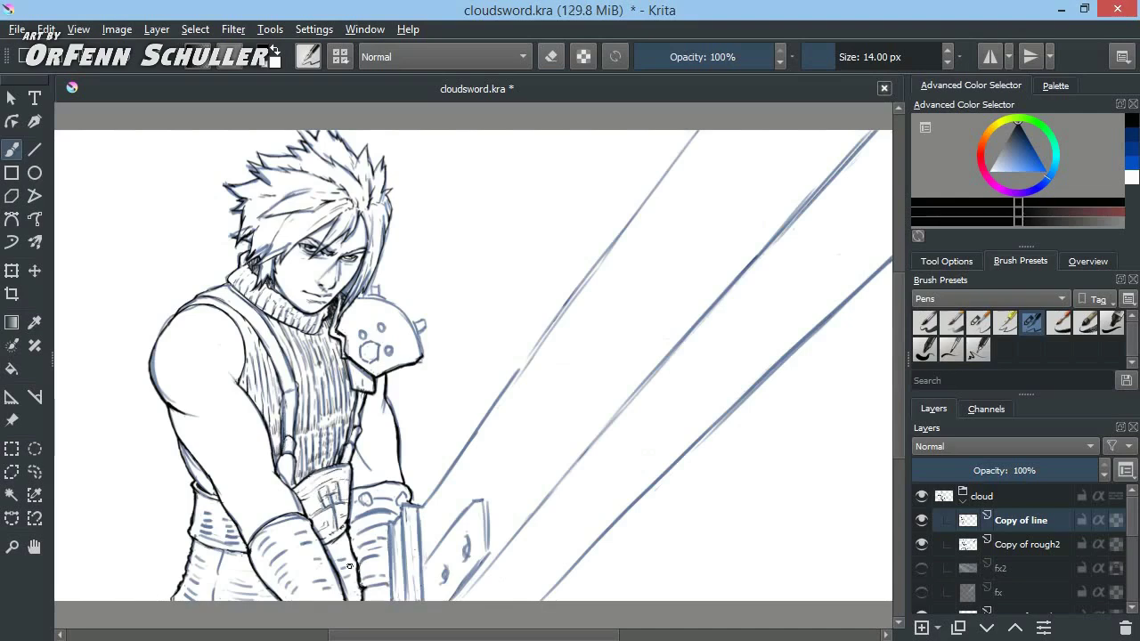
pyautogui.moveTo(352, 499)
pyautogui.mouseDown()
pyautogui.moveTo(401, 497)
pyautogui.moveTo(399, 509)
pyautogui.moveTo(406, 495)
pyautogui.moveTo(367, 504)
pyautogui.mouseUp()
pyautogui.hotkey('ctrl', 'z')
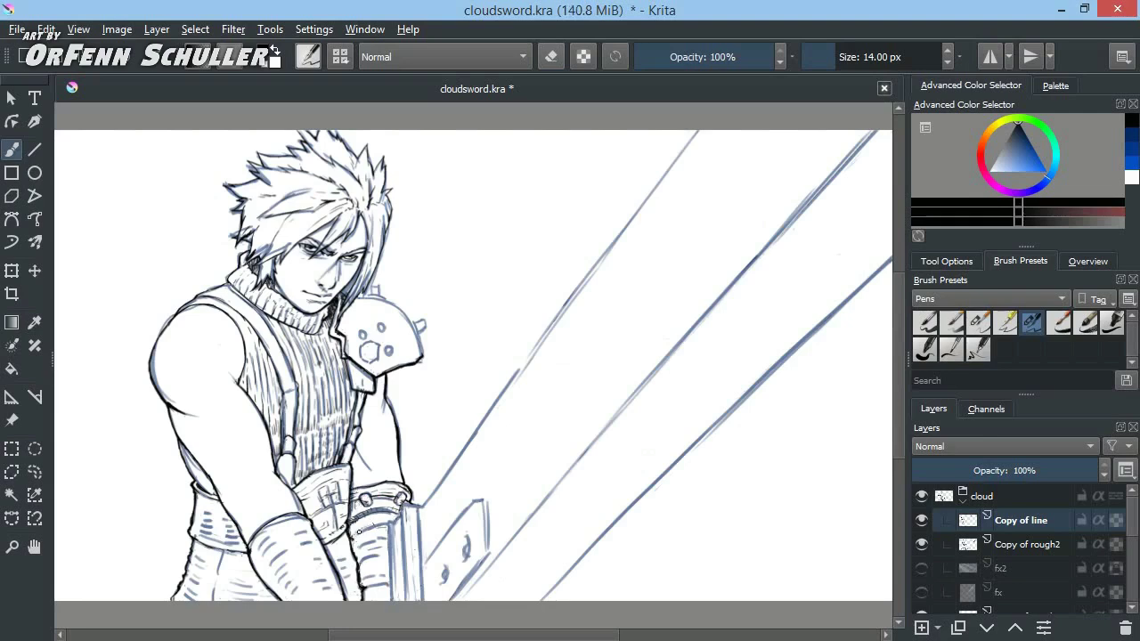
pyautogui.moveTo(357, 542)
pyautogui.mouseDown()
pyautogui.moveTo(385, 534)
pyautogui.moveTo(387, 552)
pyautogui.mouseUp()
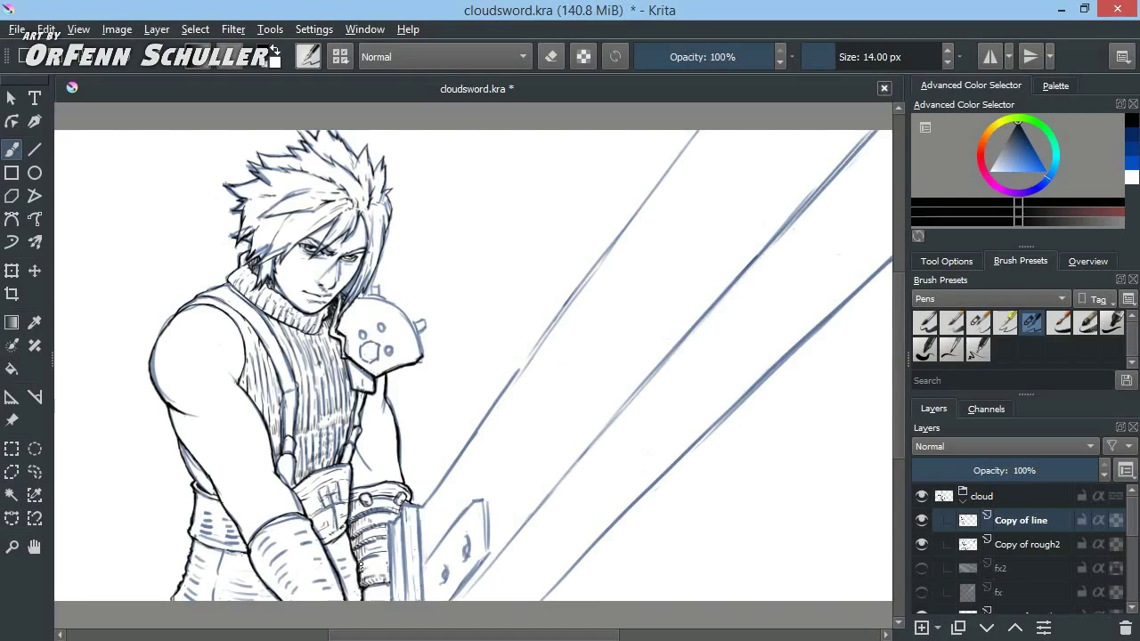
pyautogui.moveTo(364, 570)
pyautogui.mouseDown()
pyautogui.moveTo(371, 599)
pyautogui.moveTo(392, 584)
pyautogui.mouseUp()
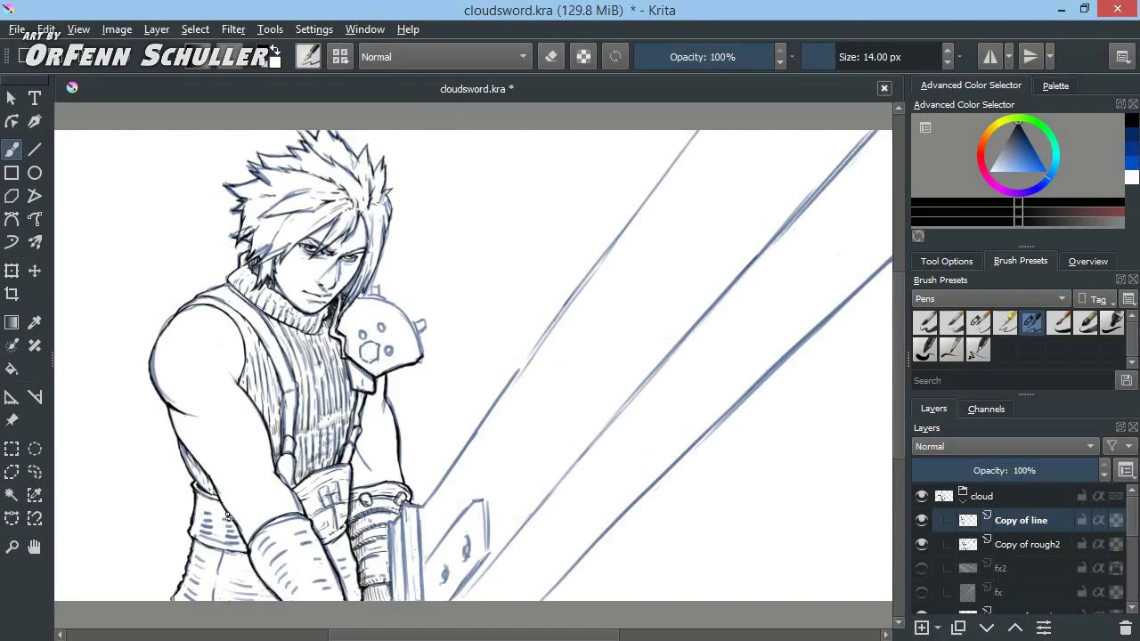
pyautogui.moveTo(283, 520)
pyautogui.mouseDown()
pyautogui.moveTo(333, 598)
pyautogui.moveTo(358, 591)
pyautogui.moveTo(346, 590)
pyautogui.mouseUp()
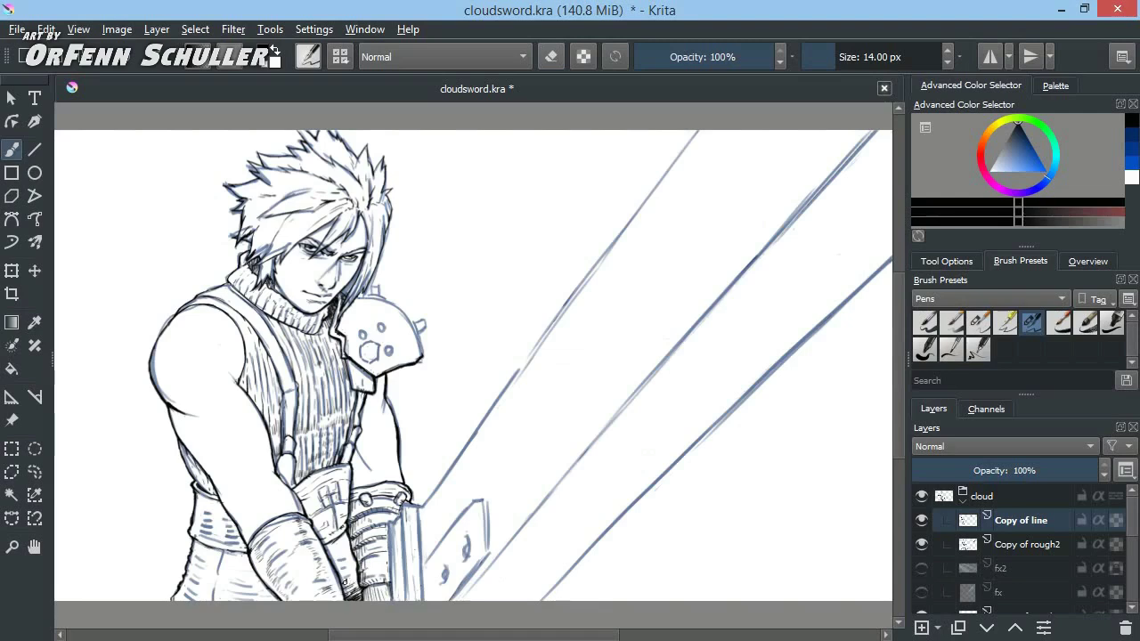
# Extend the shoulder line, ink the vest's left edge, and redraw the shoulder-pad rivets round
pyautogui.moveTo(216, 294); pyautogui.dragTo(230, 287)
pyautogui.moveTo(281, 372); pyautogui.dragTo(285, 404)
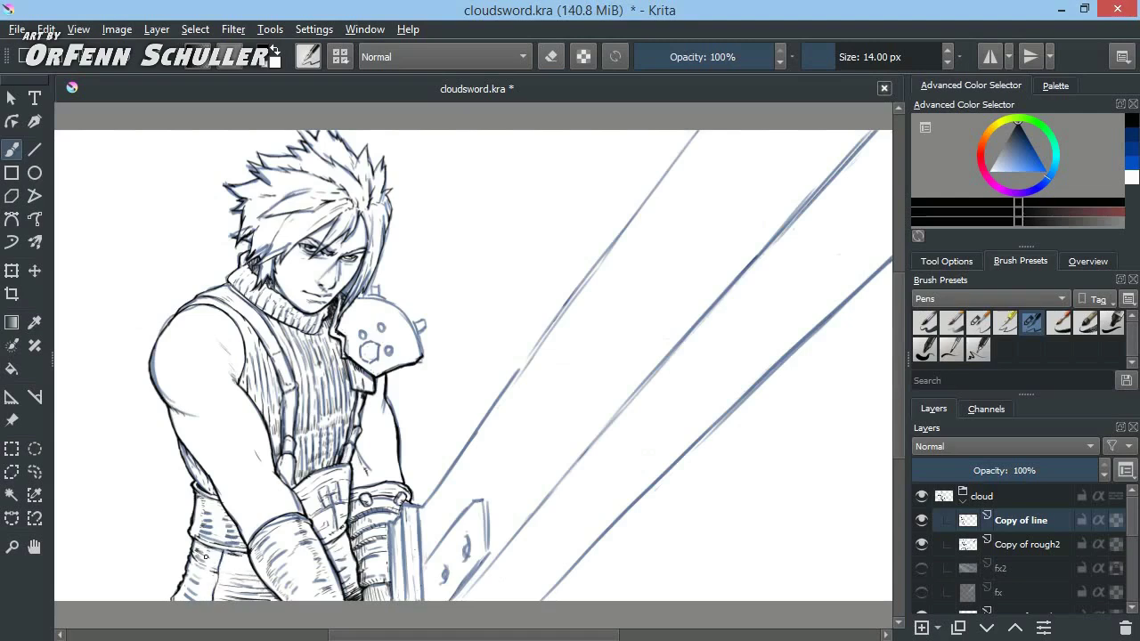
pyautogui.moveTo(358, 304); pyautogui.dragTo(412, 329)
pyautogui.hotkey('ctrl', 'z')
pyautogui.moveTo(364, 294)
pyautogui.mouseDown()
pyautogui.moveTo(409, 324)
pyautogui.moveTo(374, 291)
pyautogui.mouseUp()
pyautogui.hotkey('ctrl', 'z')
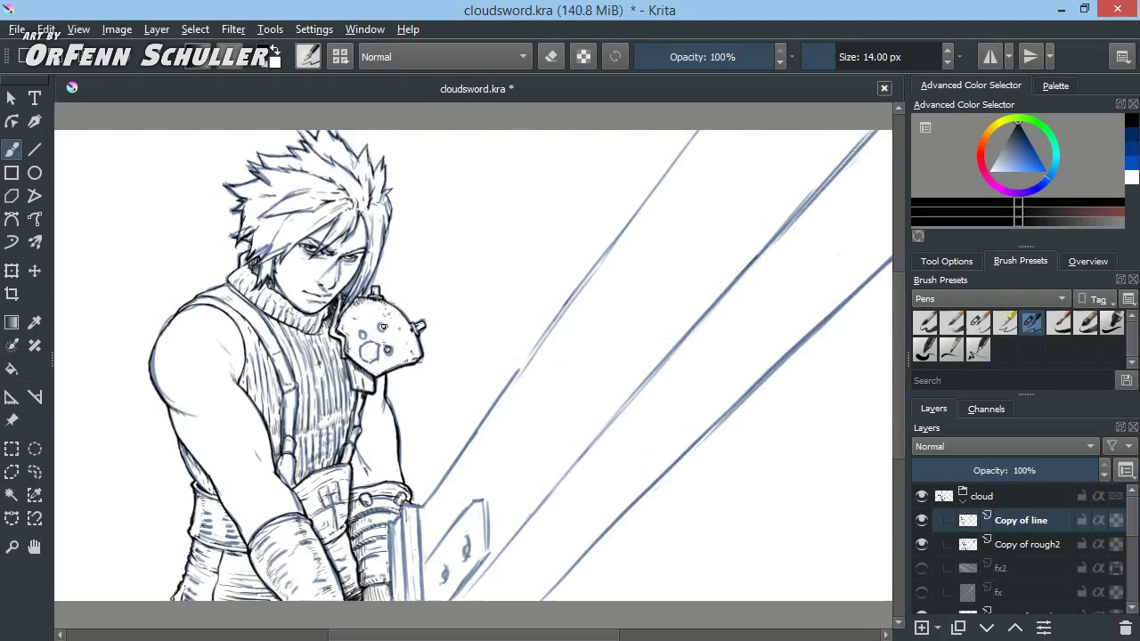
pyautogui.moveTo(361, 346); pyautogui.dragTo(367, 349)
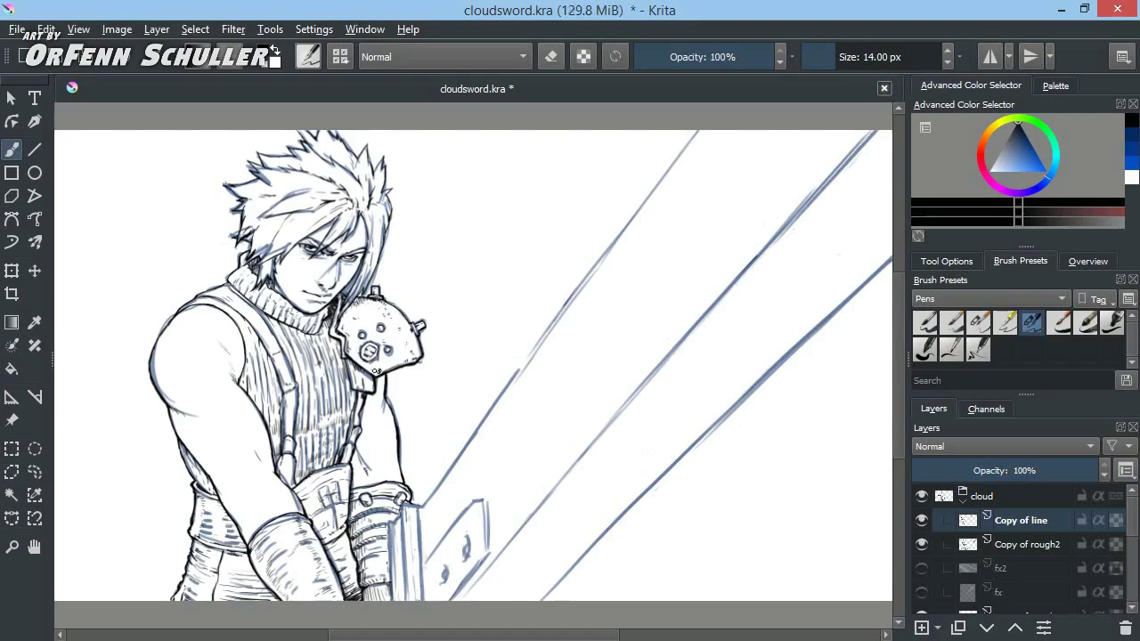
pyautogui.press('v')
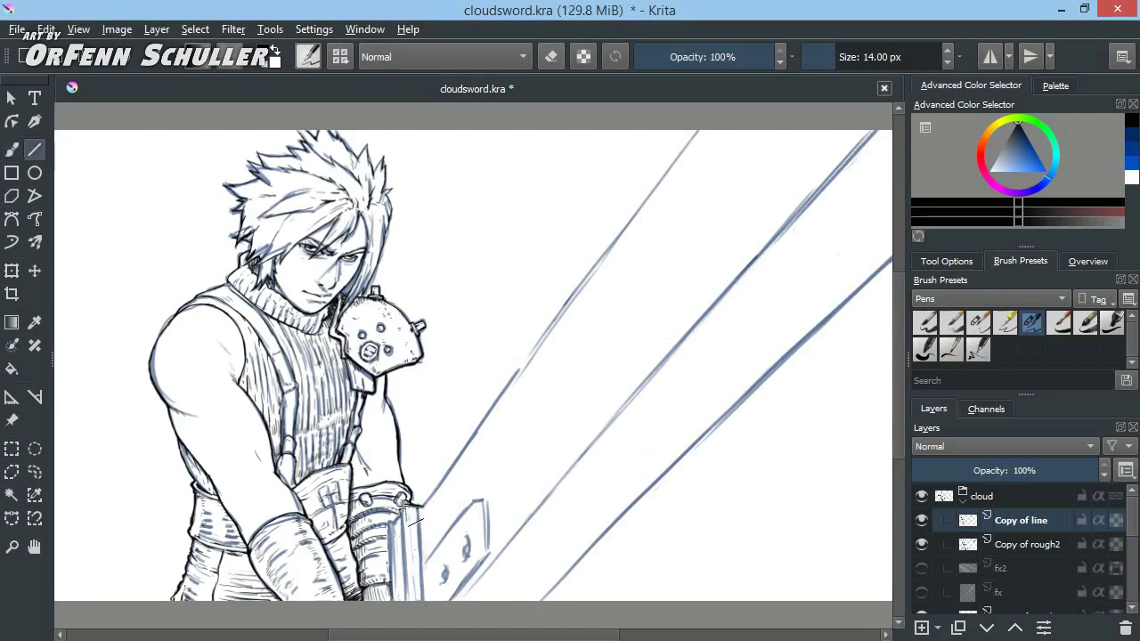
# Ink straight edges along the sword grip, top corner and right edge with the Line tool
pyautogui.moveTo(414, 505)
pyautogui.mouseDown()
pyautogui.moveTo(424, 608)
pyautogui.moveTo(403, 508)
pyautogui.moveTo(399, 606)
pyautogui.mouseUp()
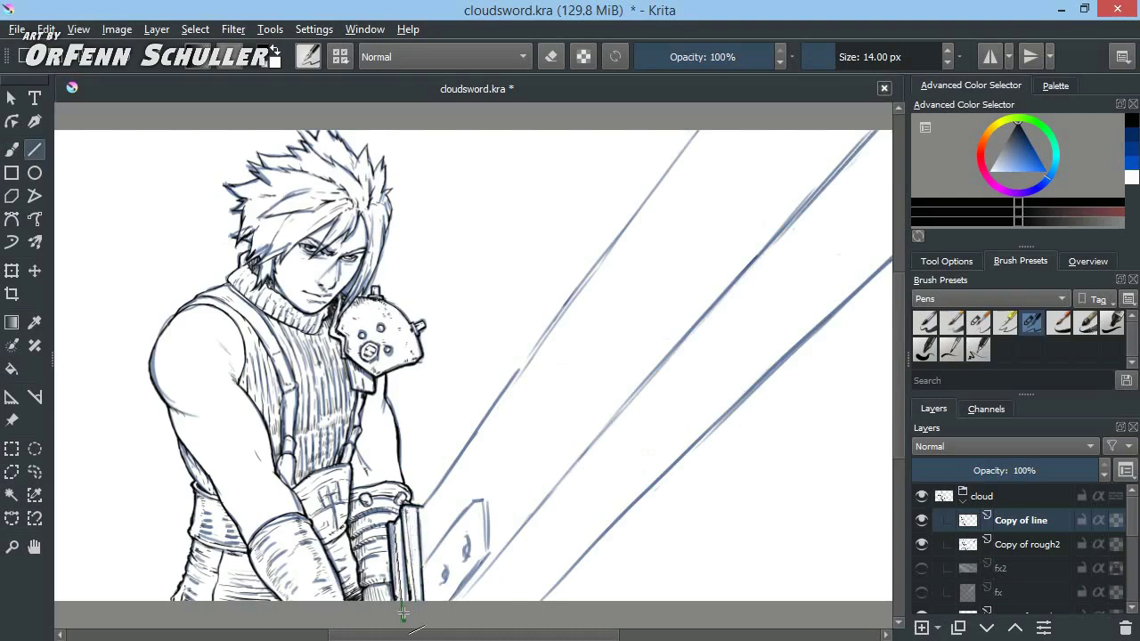
pyautogui.press('b')
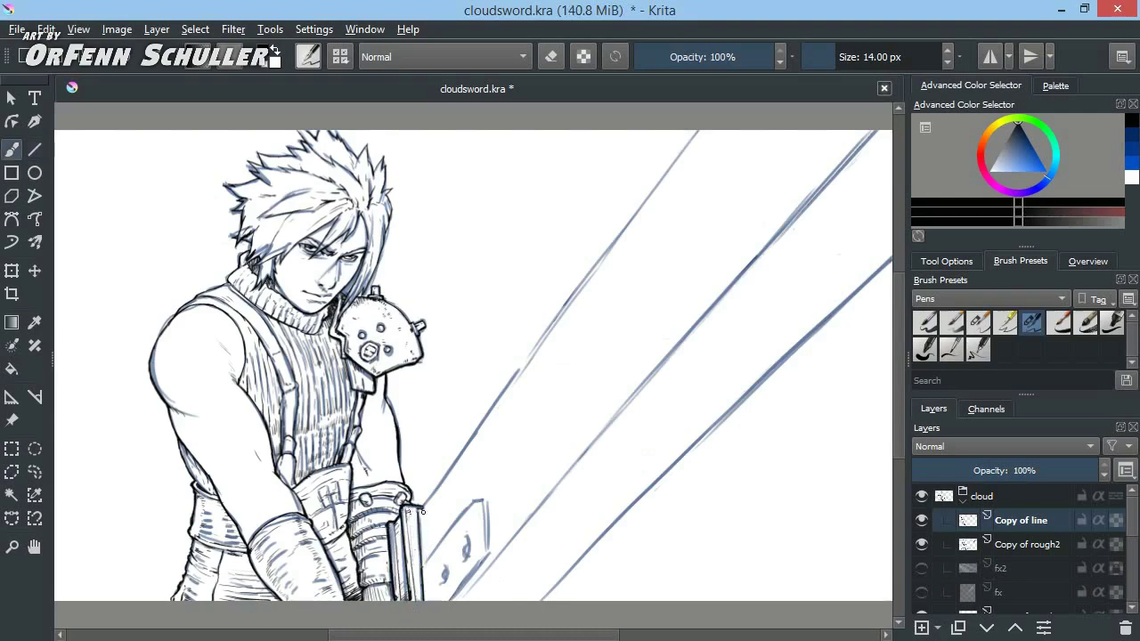
pyautogui.press('v')
pyautogui.press('b')
pyautogui.moveTo(467, 563); pyautogui.dragTo(465, 534)
pyautogui.press('v')
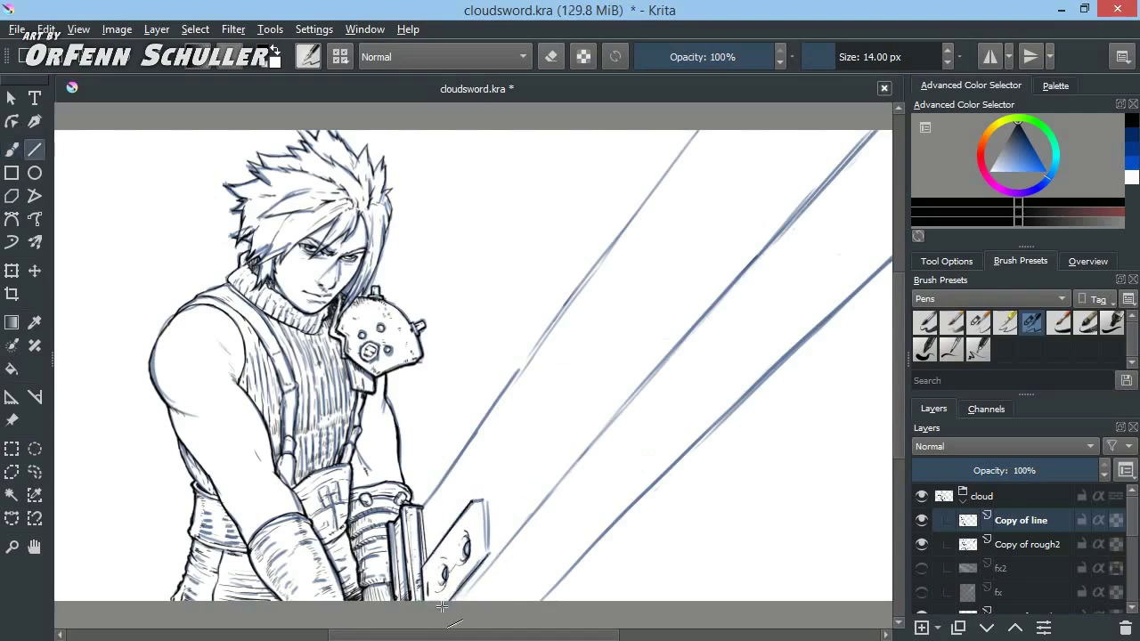
pyautogui.press('b')
pyautogui.press('v')
pyautogui.moveTo(484, 499); pyautogui.dragTo(471, 504)
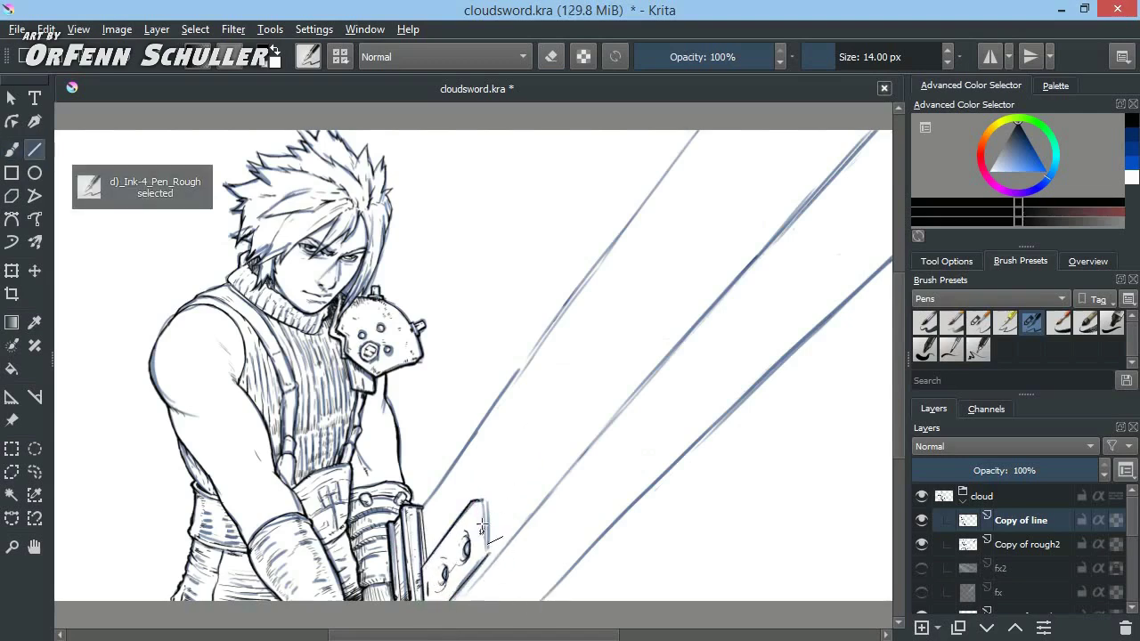
pyautogui.press('b')
pyautogui.press('v')
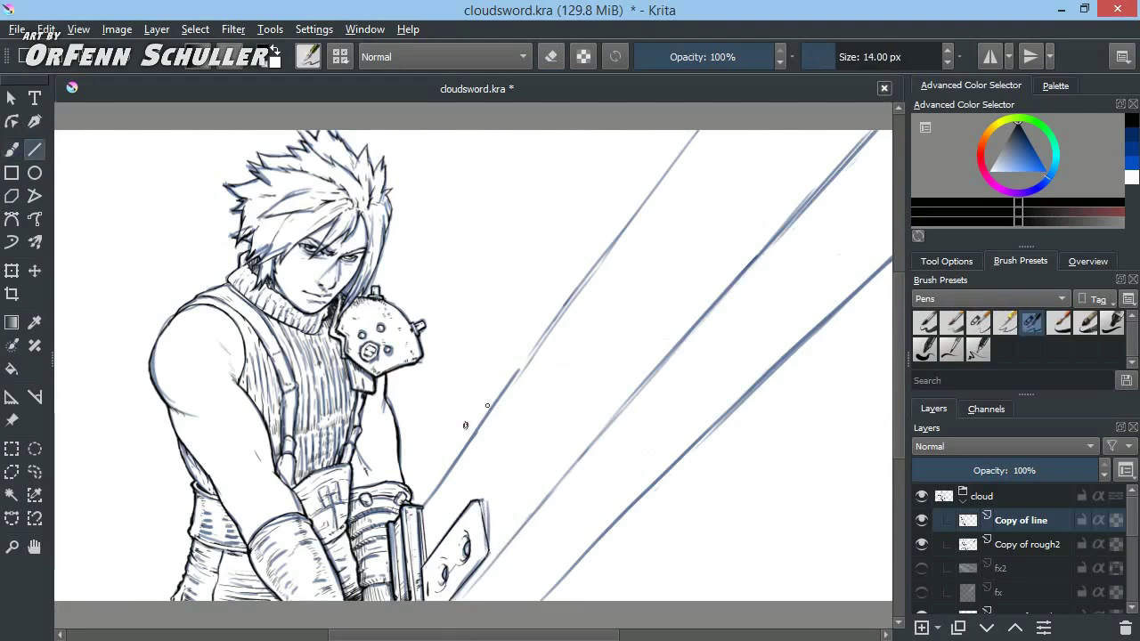
pyautogui.moveTo(483, 500); pyautogui.dragTo(489, 552)
# Draw long straight lines along the sword's lower and left edges, then thin the pen
pyautogui.moveTo(890, 248); pyautogui.dragTo(540, 602)
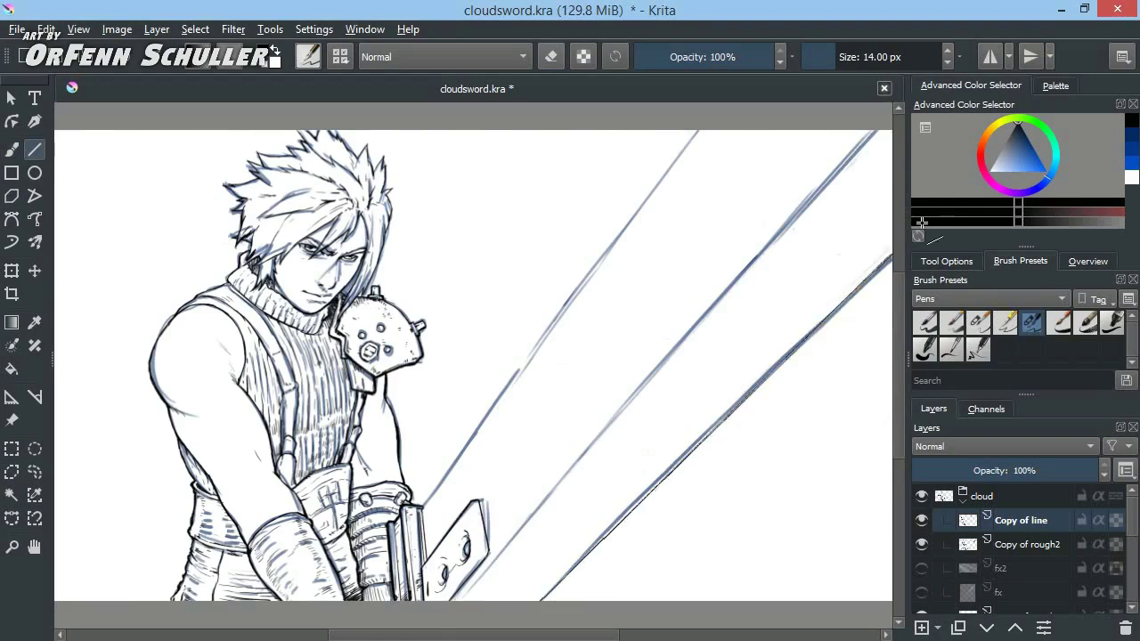
pyautogui.moveTo(891, 257); pyautogui.dragTo(542, 600)
pyautogui.moveTo(771, 365); pyautogui.dragTo(891, 248)
pyautogui.hotkey('ctrl', 'z')
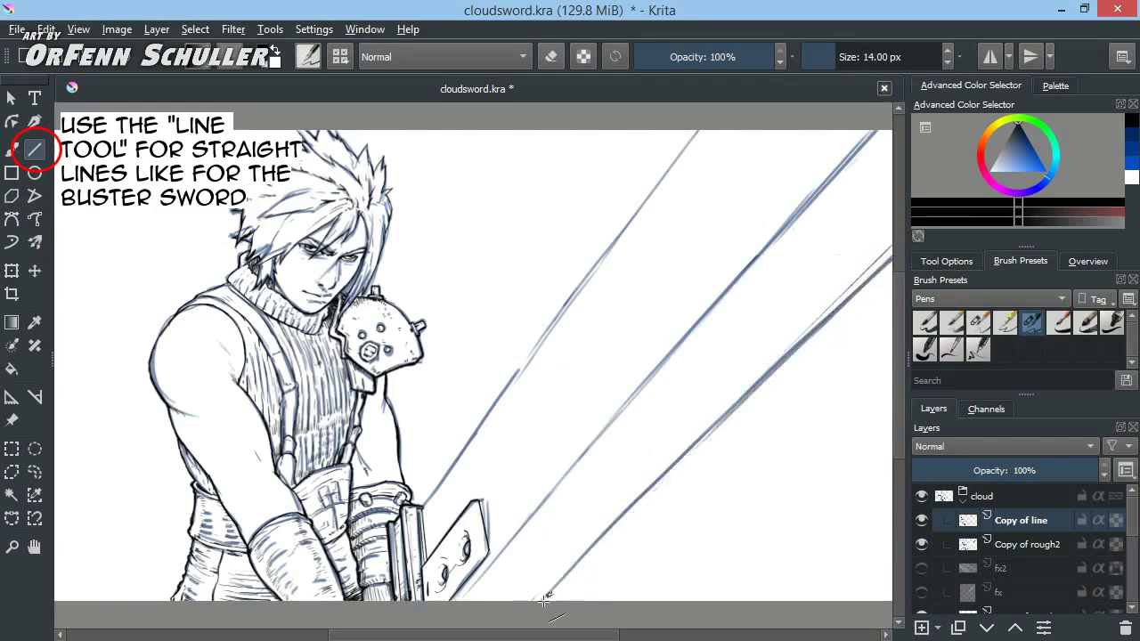
pyautogui.moveTo(424, 506); pyautogui.dragTo(703, 111)
pyautogui.moveTo(891, 254)
pyautogui.mouseDown()
pyautogui.moveTo(531, 605)
pyautogui.moveTo(899, 236)
pyautogui.mouseUp()
pyautogui.hotkey('ctrl', 'z')
pyautogui.press('[')
pyautogui.press('b')
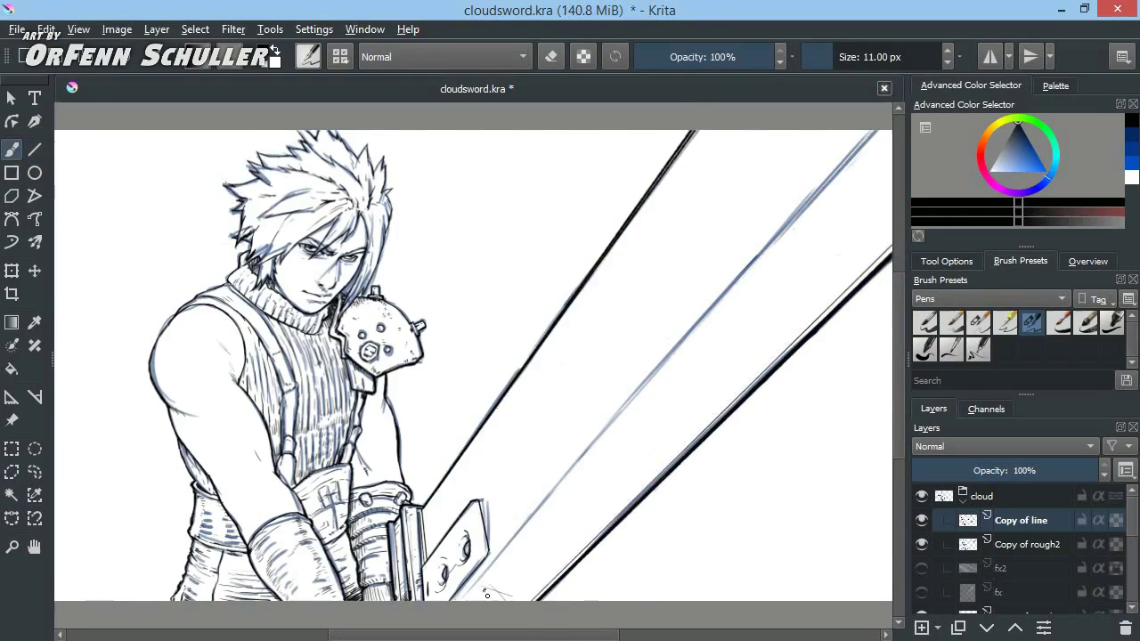
# Sketch scratch marks across the sword blade with the freehand brush
pyautogui.moveTo(651, 406); pyautogui.dragTo(657, 443)
pyautogui.moveTo(600, 388)
pyautogui.mouseDown()
pyautogui.moveTo(575, 398)
pyautogui.moveTo(557, 380)
pyautogui.mouseUp()
pyautogui.moveTo(675, 326)
pyautogui.mouseDown()
pyautogui.moveTo(648, 335)
pyautogui.moveTo(653, 345)
pyautogui.mouseUp()
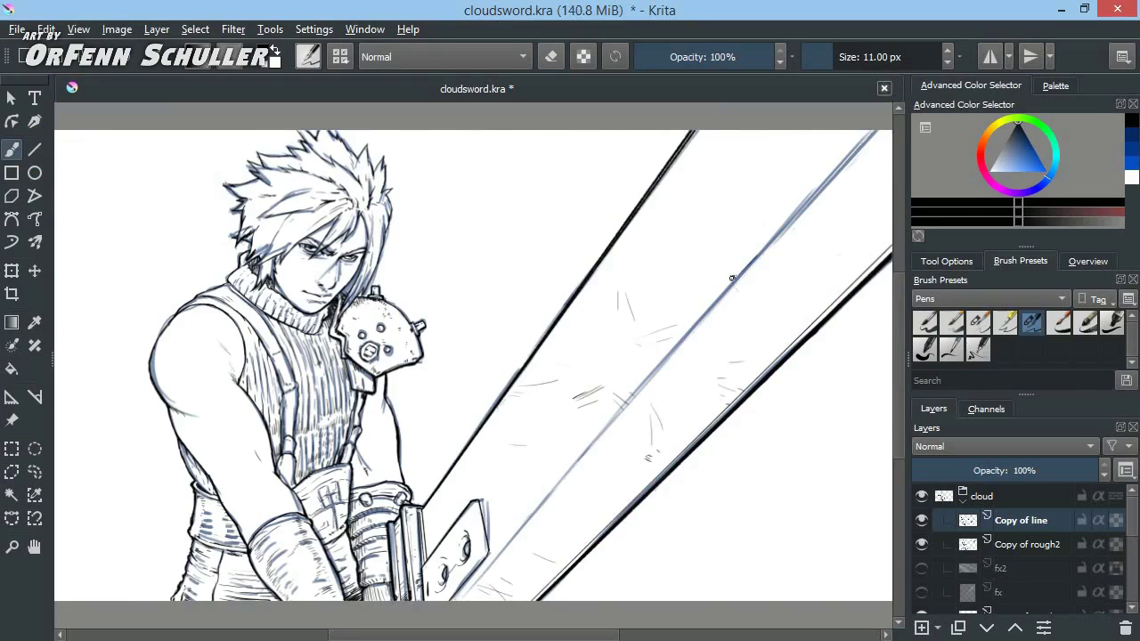
pyautogui.moveTo(656, 242); pyautogui.dragTo(638, 253)
# Draw a straight lower sword edge and ink the blade's centre ridge
pyautogui.press('v')
pyautogui.moveTo(534, 602); pyautogui.dragTo(896, 245)
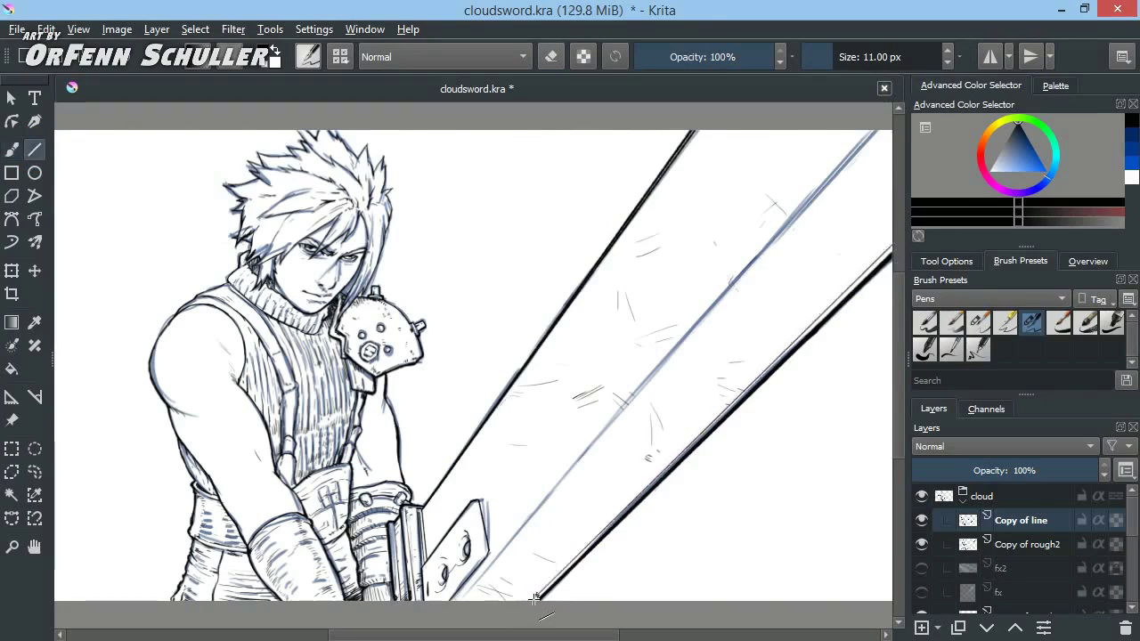
pyautogui.moveTo(463, 615); pyautogui.dragTo(877, 133)
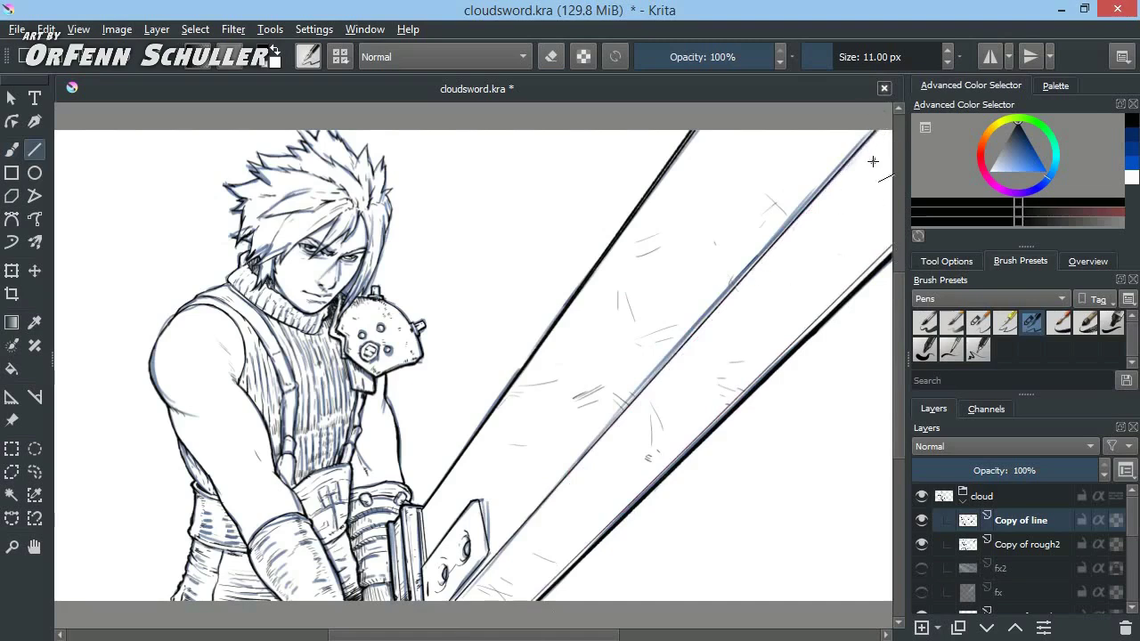
pyautogui.scroll(-5, 870, 163)
pyautogui.scroll(5, 855, 173)
pyautogui.press('[')
pyautogui.press('[')
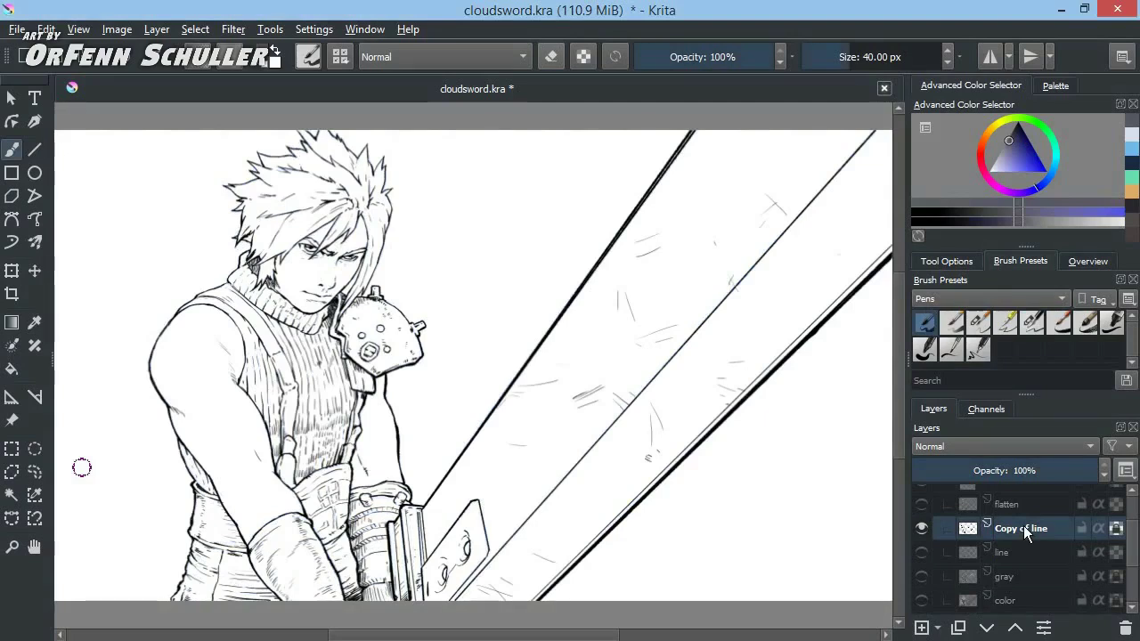
# Add a colorize mask to the Copy of line layer from its right-click menu
pyautogui.rightClick(1024, 531)
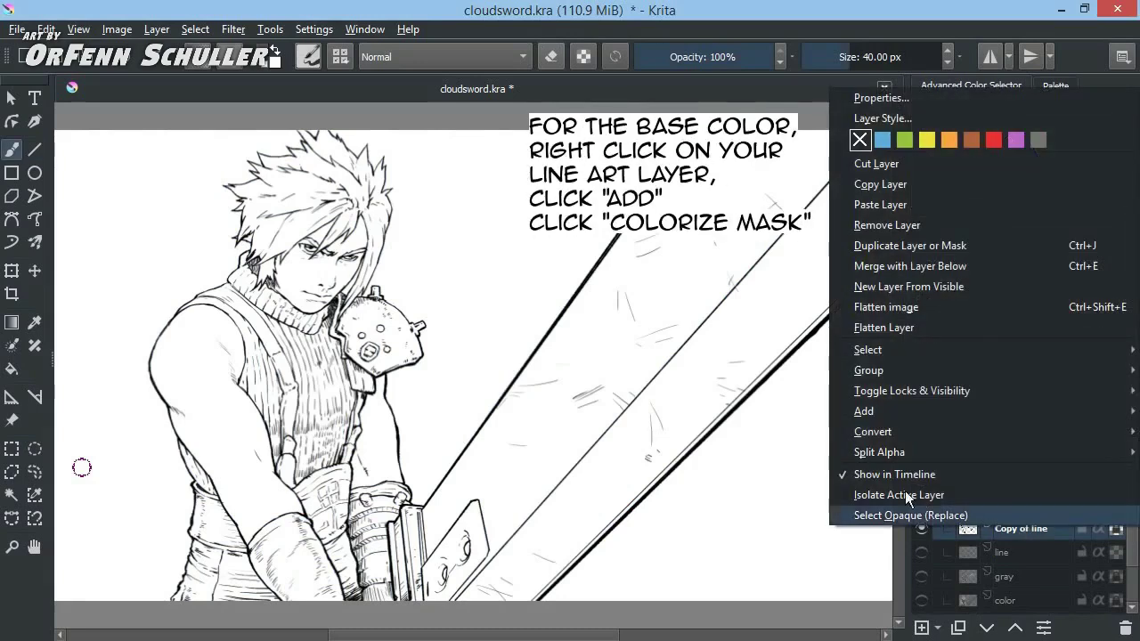
pyautogui.moveTo(864, 411)
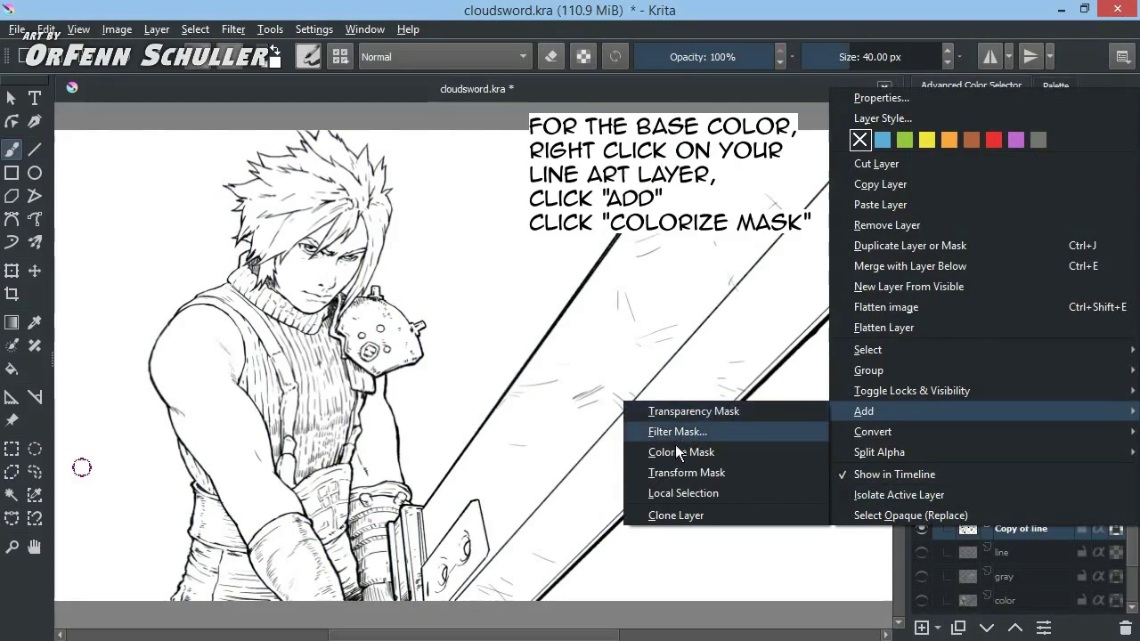
pyautogui.click(727, 451)
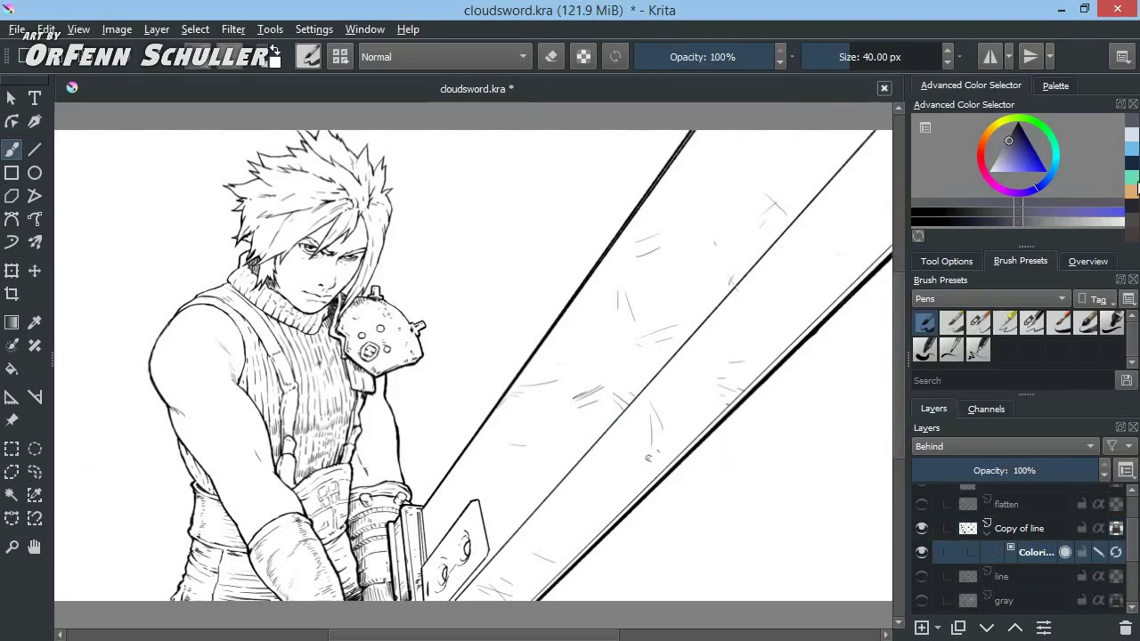
# Scribble an orange skin tone over the face, shoulder and arms
pyautogui.click(1132, 191)
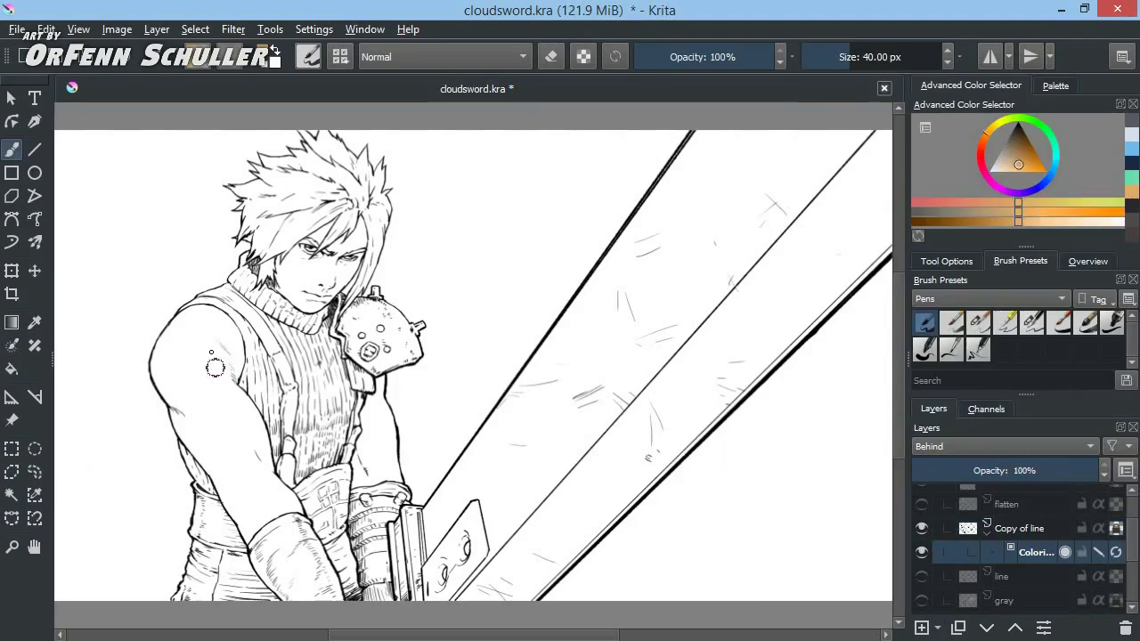
pyautogui.moveTo(204, 339)
pyautogui.mouseDown()
pyautogui.moveTo(221, 409)
pyautogui.moveTo(274, 519)
pyautogui.mouseUp()
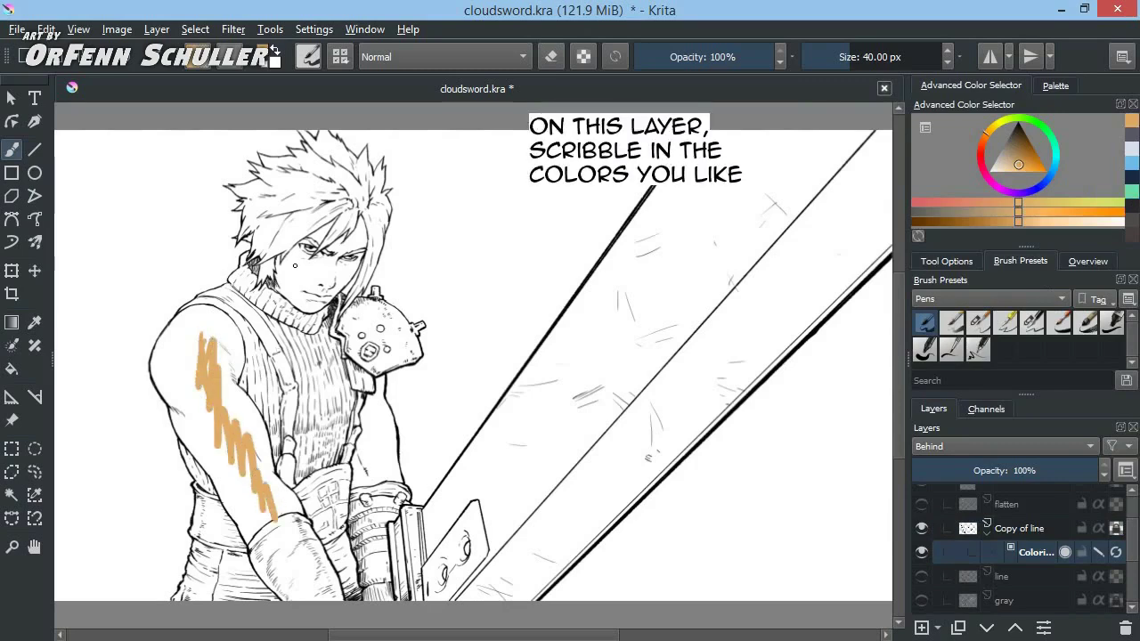
pyautogui.moveTo(294, 263); pyautogui.dragTo(341, 272)
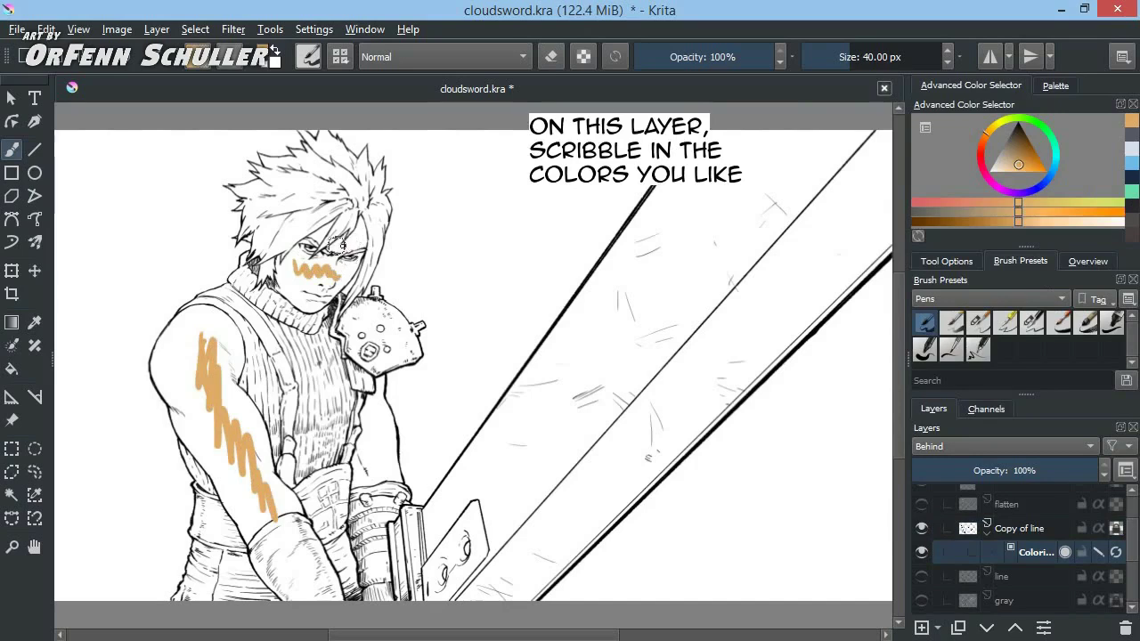
pyautogui.moveTo(358, 229)
pyautogui.mouseDown()
pyautogui.moveTo(355, 243)
pyautogui.moveTo(319, 234)
pyautogui.mouseUp()
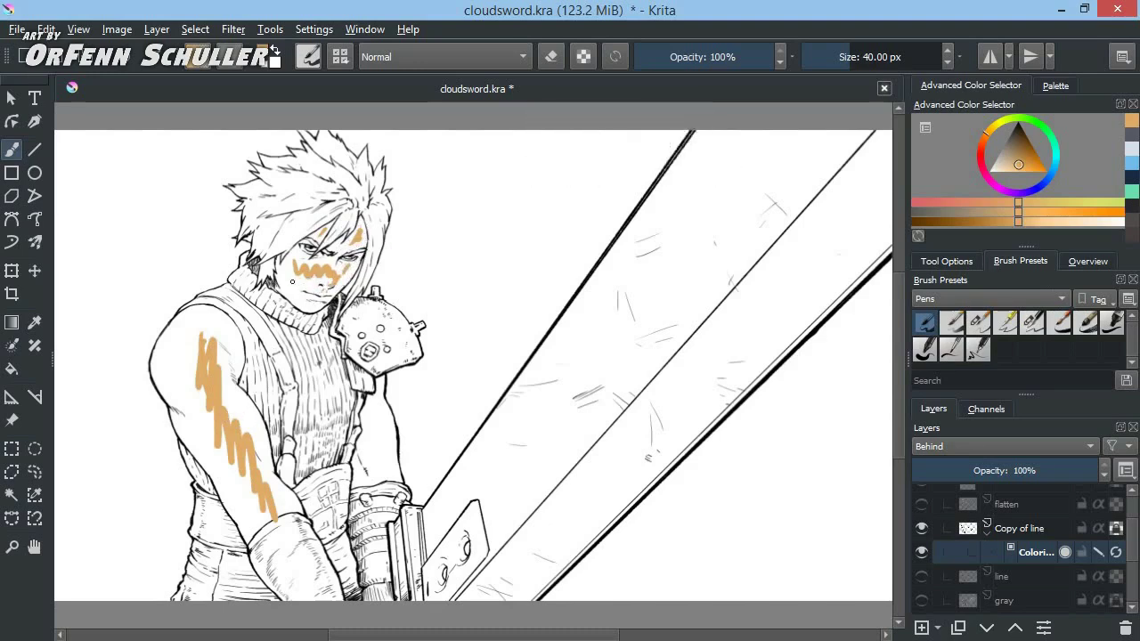
pyautogui.moveTo(292, 267); pyautogui.dragTo(328, 234)
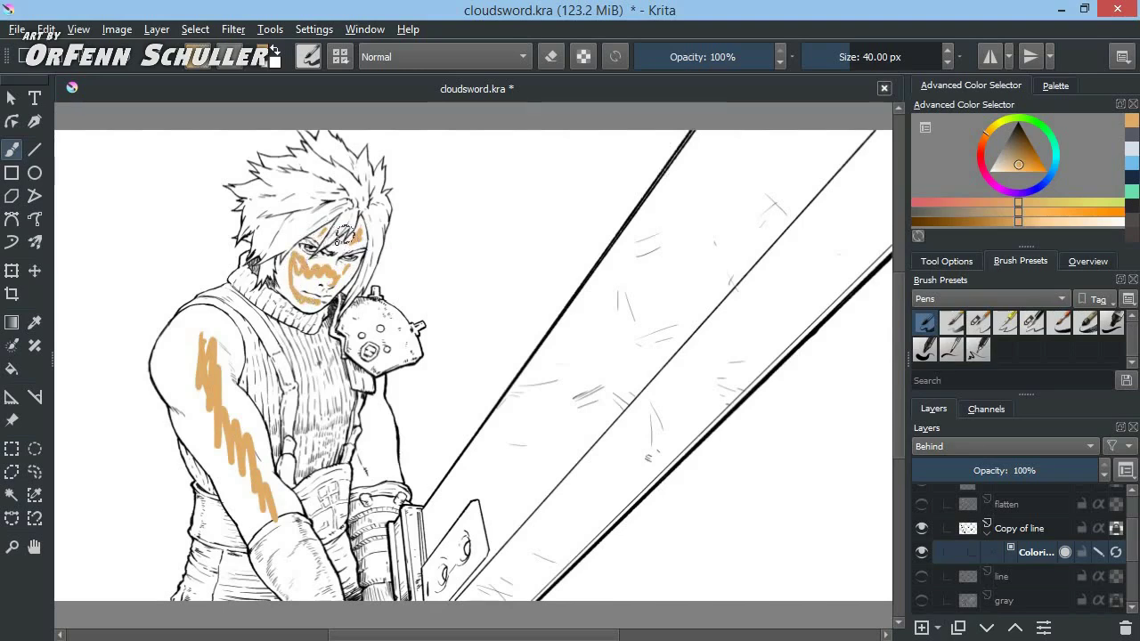
pyautogui.moveTo(360, 236); pyautogui.dragTo(343, 263)
pyautogui.moveTo(321, 281); pyautogui.dragTo(342, 276)
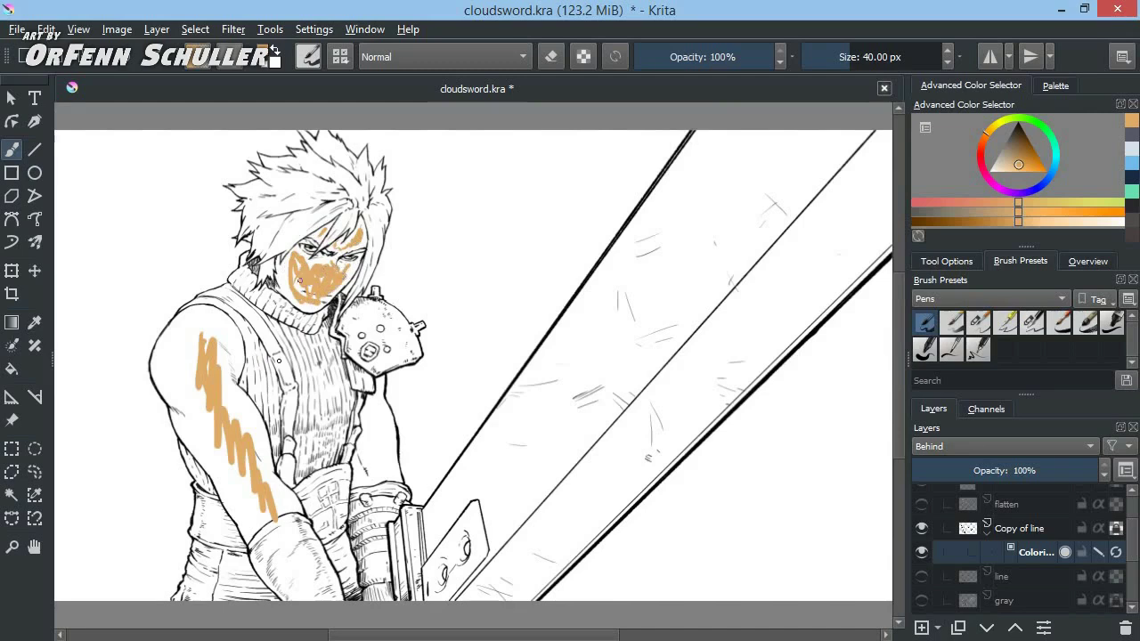
pyautogui.moveTo(227, 342)
pyautogui.mouseDown()
pyautogui.moveTo(197, 379)
pyautogui.moveTo(227, 472)
pyautogui.mouseUp()
pyautogui.moveTo(374, 472)
pyautogui.mouseDown()
pyautogui.moveTo(379, 401)
pyautogui.moveTo(365, 472)
pyautogui.mouseUp()
pyautogui.moveTo(374, 316)
pyautogui.mouseDown()
pyautogui.moveTo(383, 347)
pyautogui.moveTo(356, 320)
pyautogui.mouseUp()
# Choose dark blue and scribble it over the outfit strap, torso and forearm clothing
pyautogui.click(1049, 169)
pyautogui.click(1052, 138)
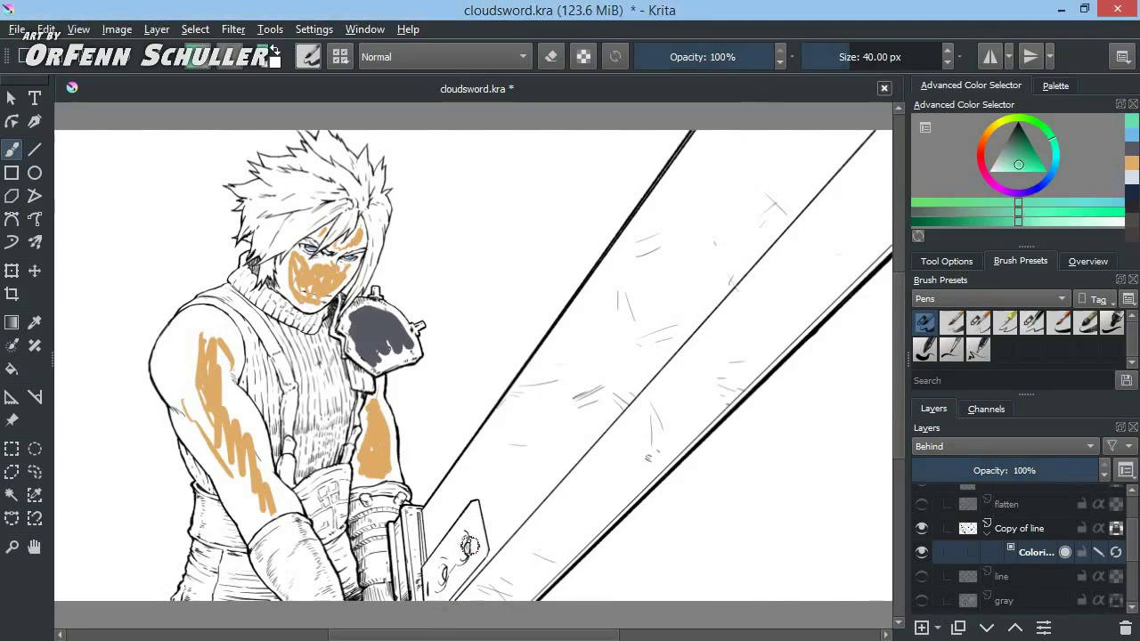
pyautogui.click(1020, 181)
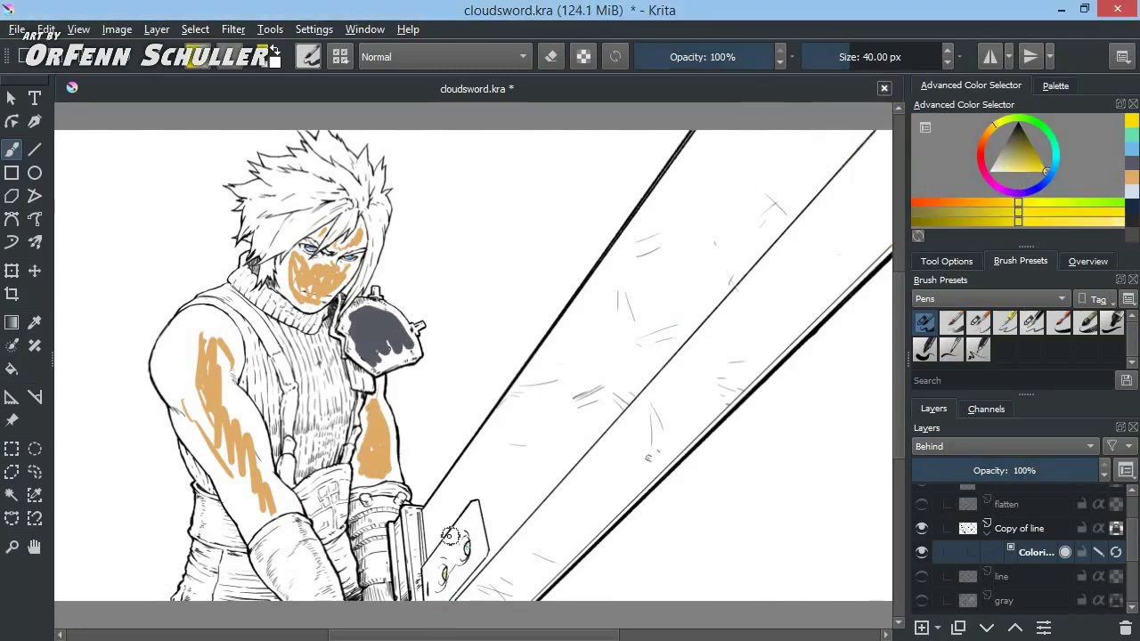
pyautogui.click(1012, 130)
pyautogui.click(1109, 197)
pyautogui.moveTo(207, 561); pyautogui.dragTo(242, 590)
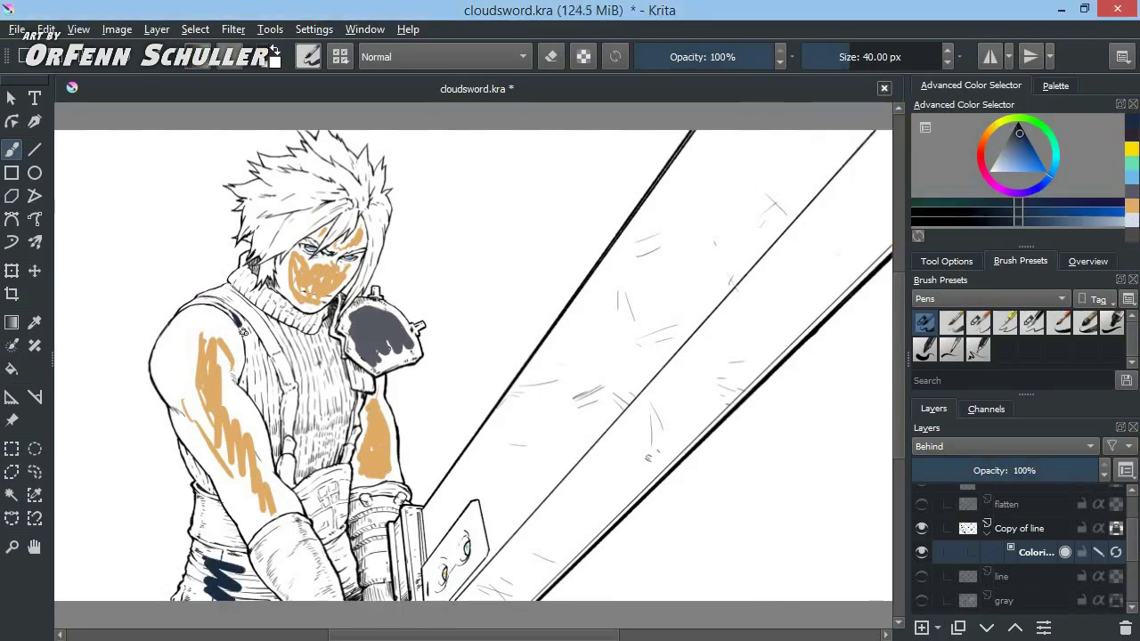
pyautogui.moveTo(252, 334); pyautogui.dragTo(266, 418)
pyautogui.moveTo(246, 262)
pyautogui.mouseDown()
pyautogui.moveTo(298, 343)
pyautogui.moveTo(320, 454)
pyautogui.mouseUp()
pyautogui.moveTo(303, 356); pyautogui.dragTo(338, 432)
pyautogui.moveTo(245, 592)
pyautogui.mouseDown()
pyautogui.moveTo(303, 548)
pyautogui.moveTo(351, 555)
pyautogui.moveTo(410, 497)
pyautogui.moveTo(365, 597)
pyautogui.mouseUp()
# Mark the glove, hand, belt and parts of the outfit with black strokes
pyautogui.press('d')
pyautogui.moveTo(378, 531); pyautogui.dragTo(381, 601)
pyautogui.moveTo(230, 530); pyautogui.dragTo(205, 499)
pyautogui.moveTo(302, 485)
pyautogui.mouseDown()
pyautogui.moveTo(337, 503)
pyautogui.moveTo(338, 525)
pyautogui.mouseUp()
pyautogui.moveTo(356, 367); pyautogui.dragTo(351, 467)
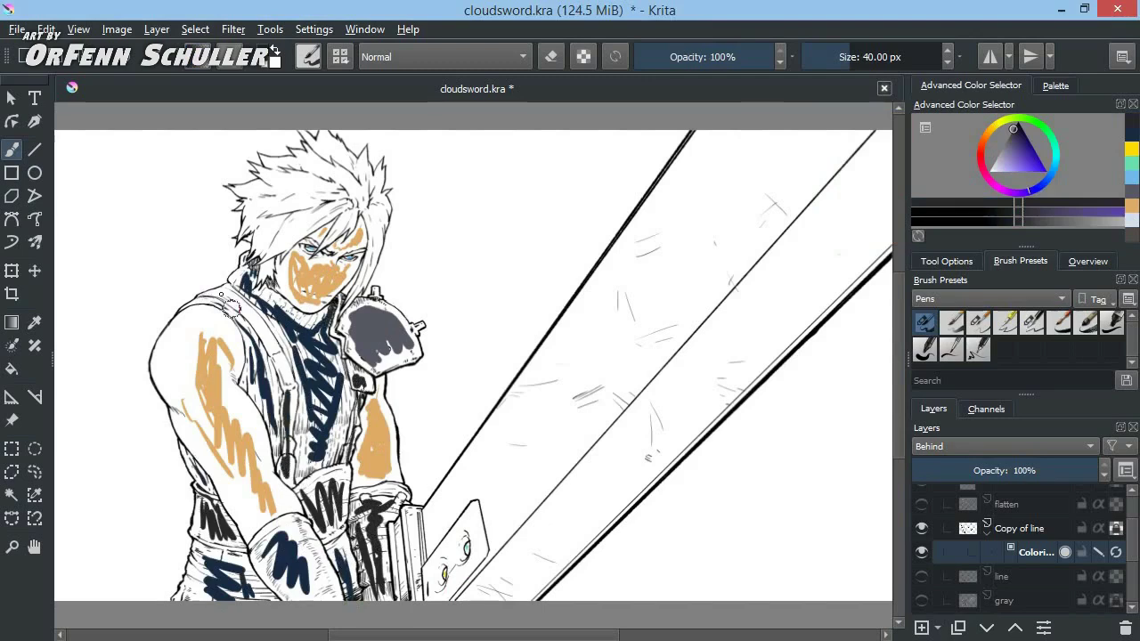
pyautogui.moveTo(285, 392); pyautogui.dragTo(285, 476)
pyautogui.moveTo(223, 294); pyautogui.dragTo(285, 370)
# Scribble bright yellow over the hair and mark the sword hilt in a dark colour
pyautogui.click(1131, 149)
pyautogui.click(1039, 171)
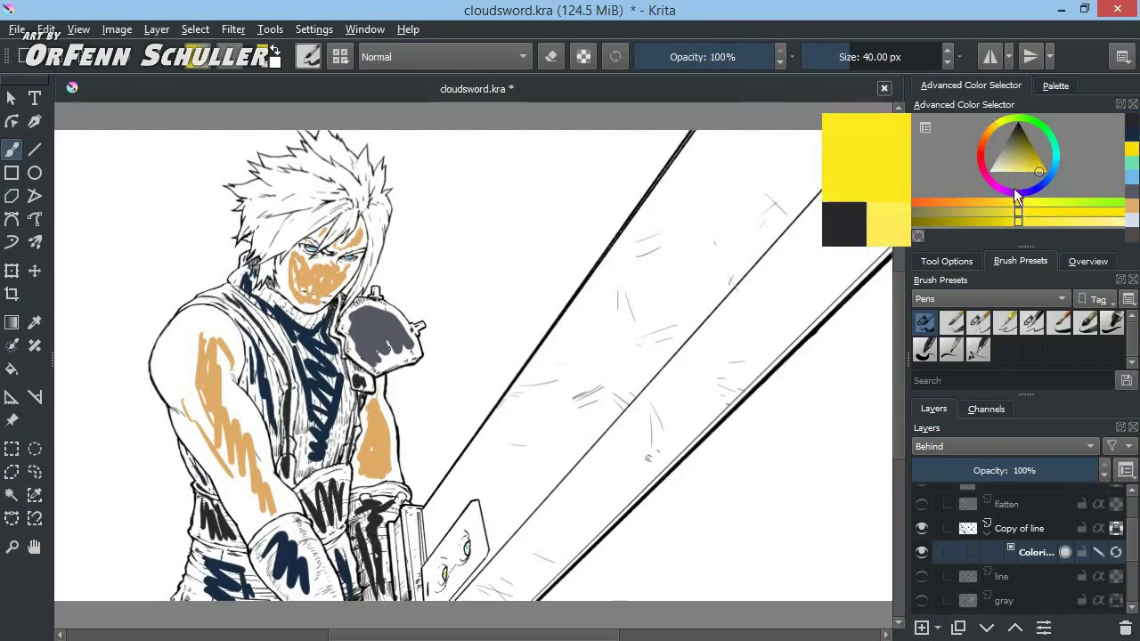
pyautogui.moveTo(268, 262); pyautogui.dragTo(365, 191)
pyautogui.moveTo(360, 285)
pyautogui.mouseDown()
pyautogui.moveTo(377, 205)
pyautogui.moveTo(307, 144)
pyautogui.moveTo(259, 239)
pyautogui.moveTo(352, 174)
pyautogui.mouseUp()
pyautogui.click(1012, 132)
pyautogui.moveTo(392, 512); pyautogui.dragTo(374, 554)
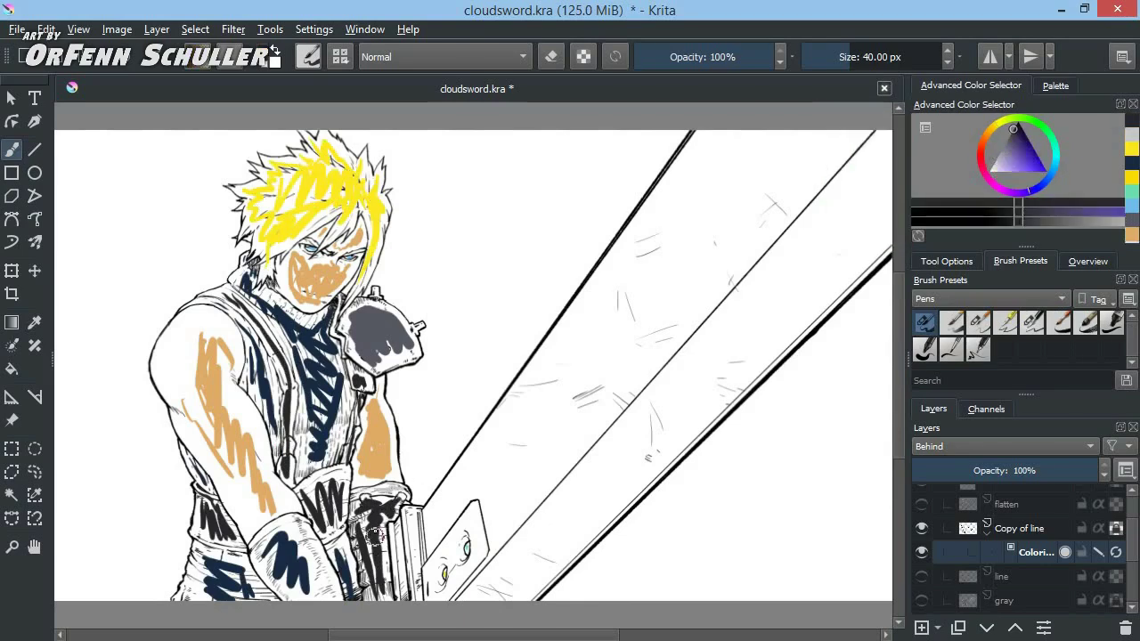
# Lay dark grey and dark brown strokes along the sword blade and grey on the glove
pyautogui.moveTo(663, 316); pyautogui.dragTo(739, 236)
pyautogui.hotkey('ctrl', 'z')
pyautogui.click(1009, 136)
pyautogui.moveTo(472, 485); pyautogui.dragTo(802, 147)
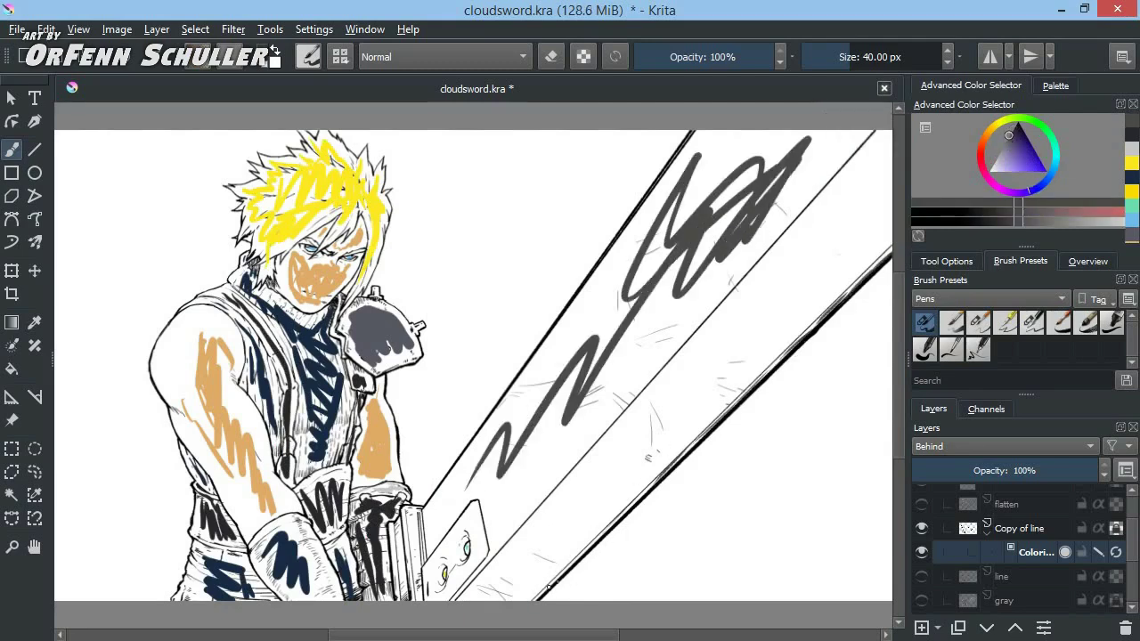
pyautogui.click(986, 142)
pyautogui.moveTo(485, 593); pyautogui.dragTo(881, 176)
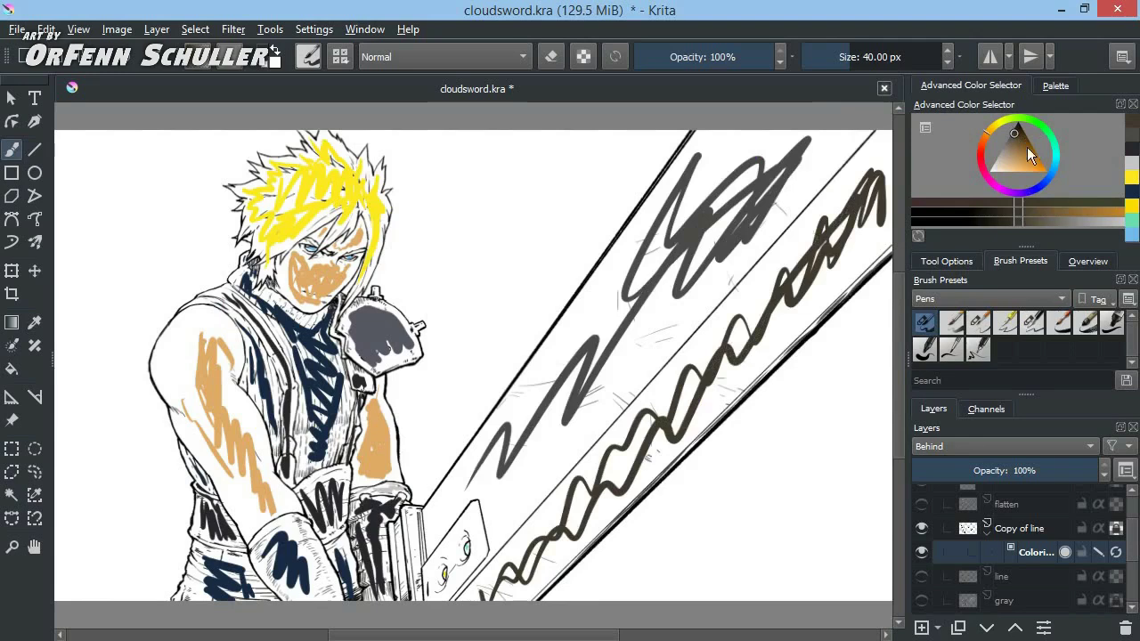
pyautogui.moveTo(392, 534); pyautogui.dragTo(417, 588)
# Mark the sword hilt with lighter grey strokes
pyautogui.click(1003, 145)
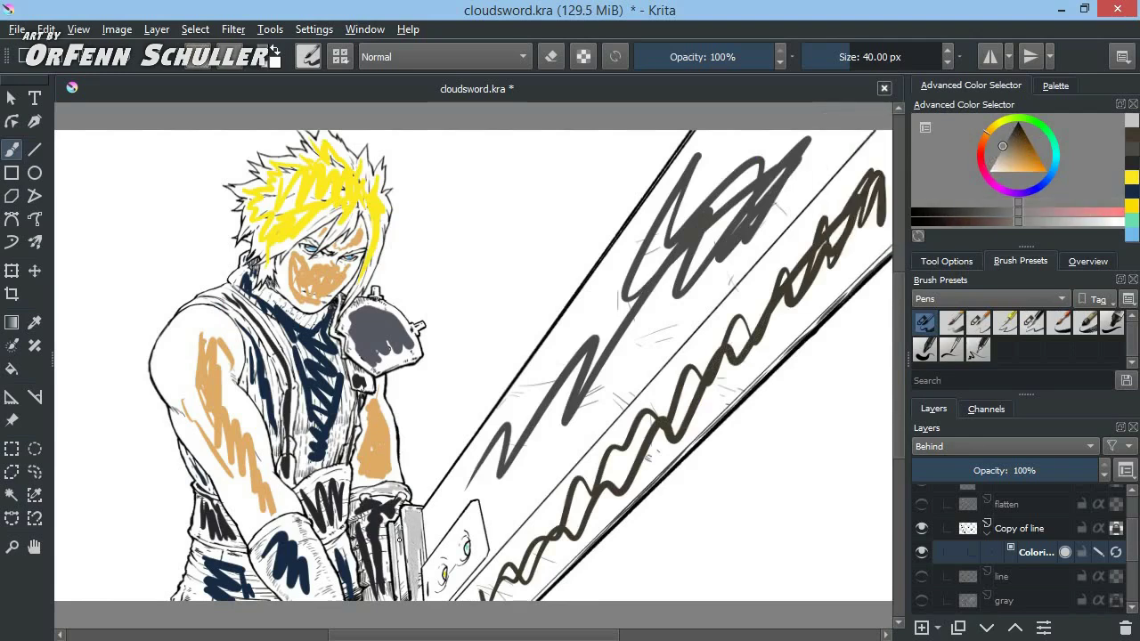
pyautogui.click(1136, 181)
pyautogui.moveTo(436, 592)
pyautogui.mouseDown()
pyautogui.moveTo(476, 526)
pyautogui.moveTo(429, 594)
pyautogui.mouseUp()
pyautogui.moveTo(488, 531); pyautogui.dragTo(468, 552)
# Draw magenta zigzags across the left, top, middle and lower-right background
pyautogui.click(1004, 190)
pyautogui.click(1027, 171)
pyautogui.moveTo(80, 579); pyautogui.dragTo(219, 133)
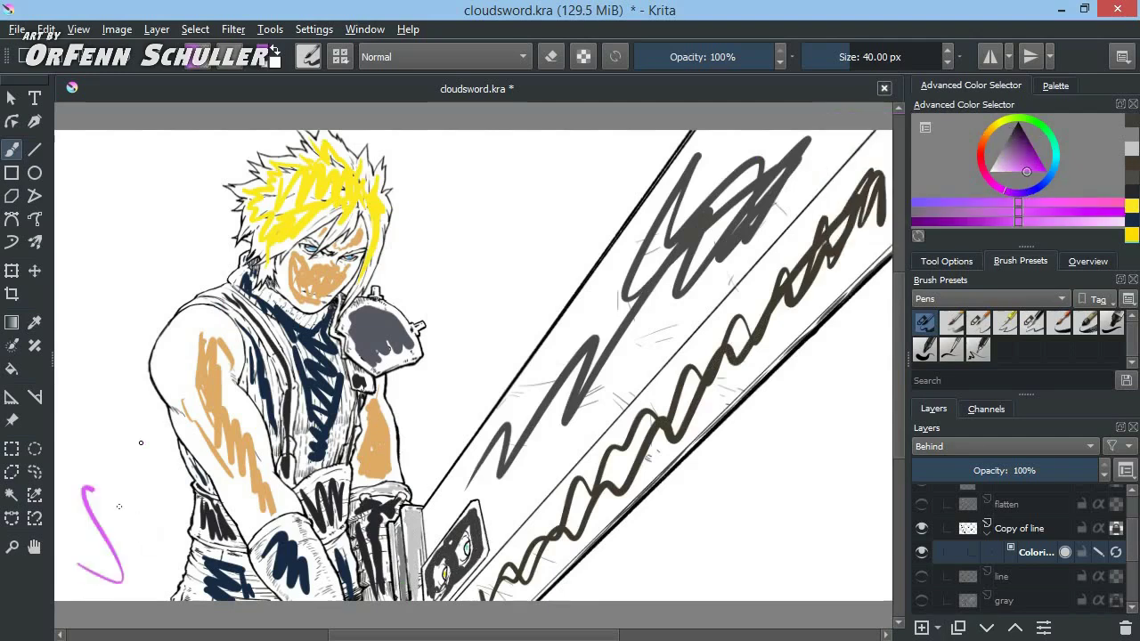
pyautogui.moveTo(421, 174); pyautogui.dragTo(419, 450)
pyautogui.moveTo(490, 302); pyautogui.dragTo(646, 133)
pyautogui.moveTo(588, 596); pyautogui.dragTo(882, 357)
# Add yellow to the right side of the hair and a short near-black stroke
pyautogui.keyDown('ctrl'); pyautogui.click(262, 239); pyautogui.keyUp('ctrl')
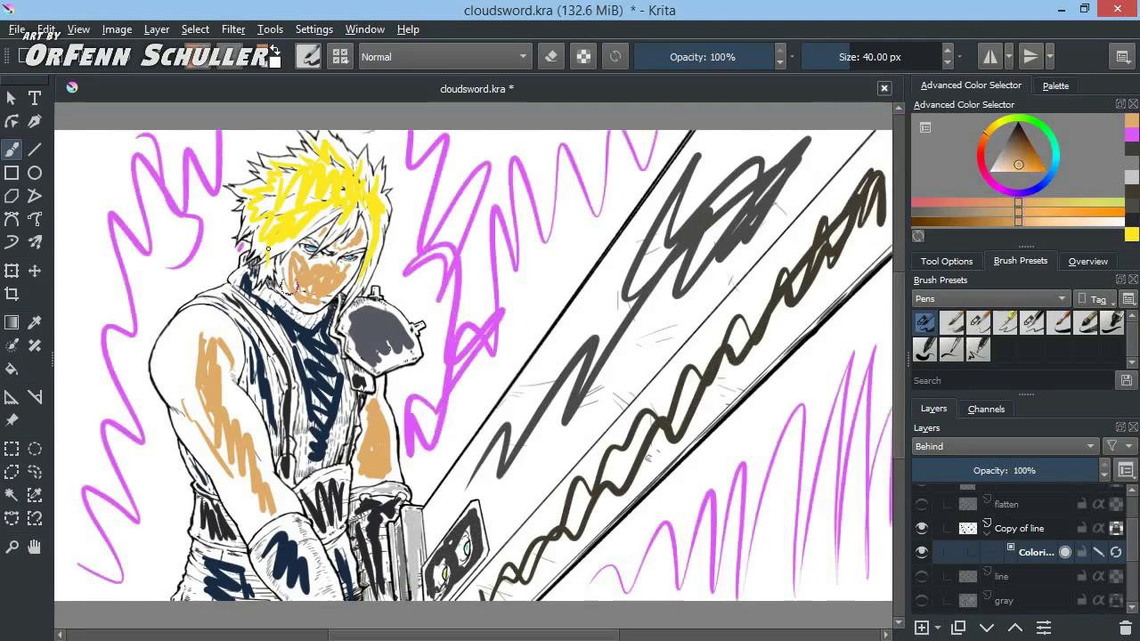
pyautogui.moveTo(329, 147); pyautogui.dragTo(376, 175)
pyautogui.keyDown('ctrl'); pyautogui.click(197, 478); pyautogui.keyUp('ctrl')
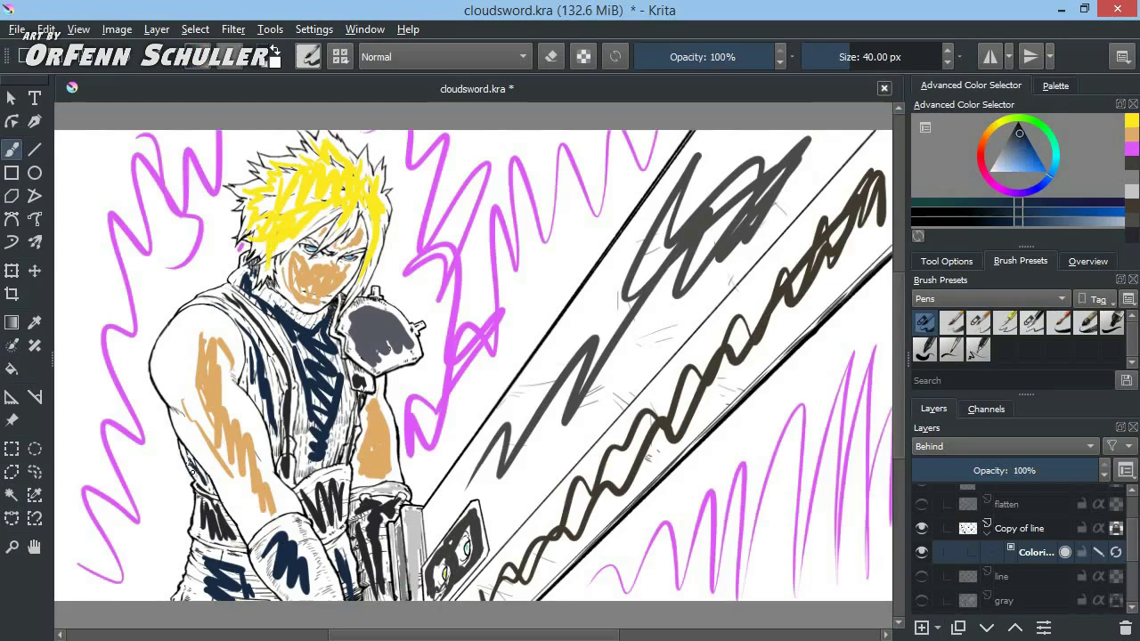
pyautogui.moveTo(197, 478); pyautogui.dragTo(205, 492)
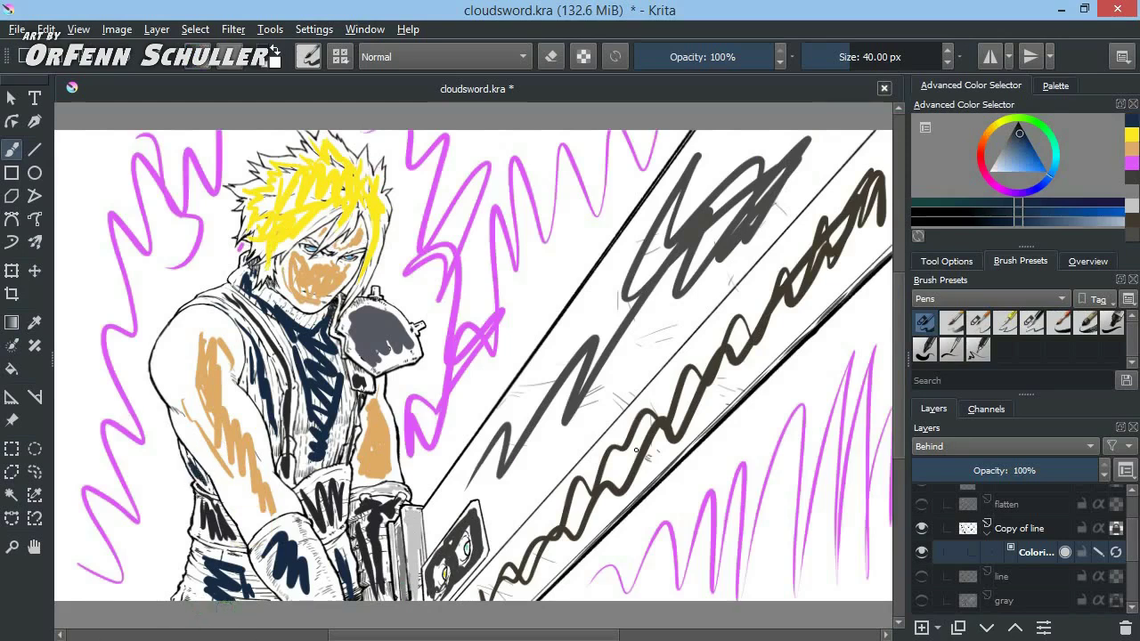
# Run Update in the Colorize Mask tool options to fill the flat colours under the scribbles
pyautogui.click(8, 358)
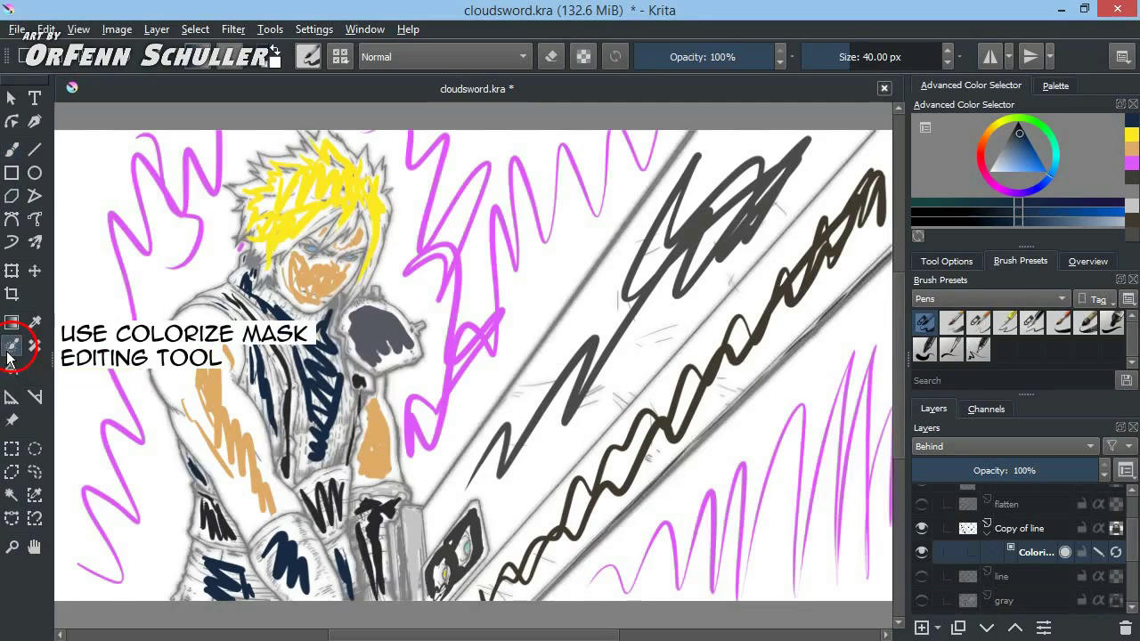
pyautogui.click(948, 262)
pyautogui.click(983, 308)
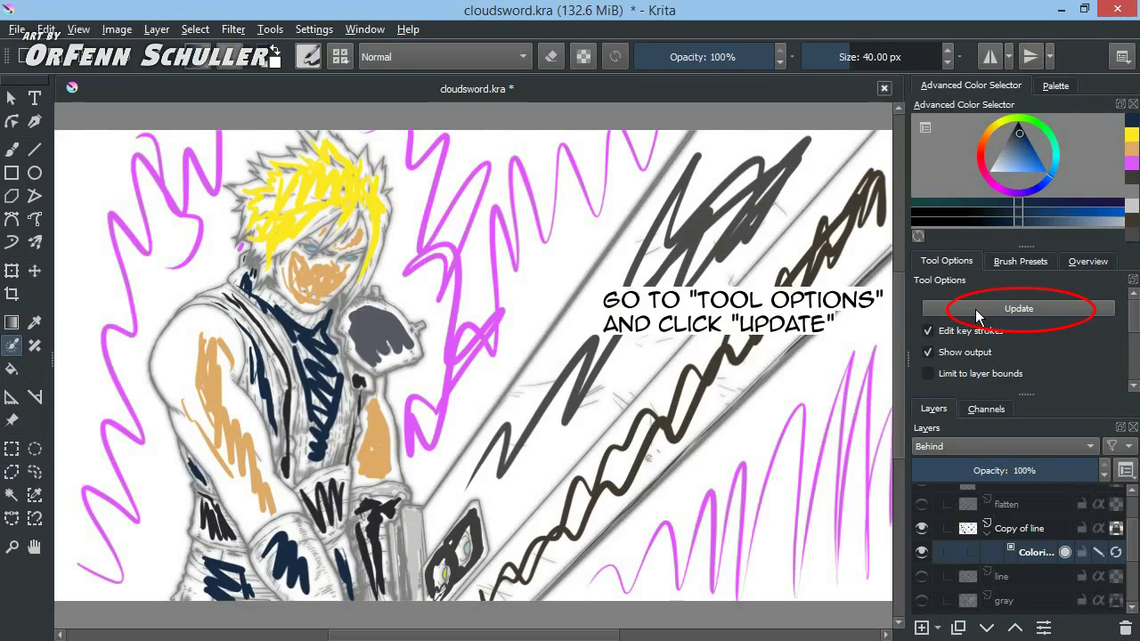
pyautogui.click(976, 313)
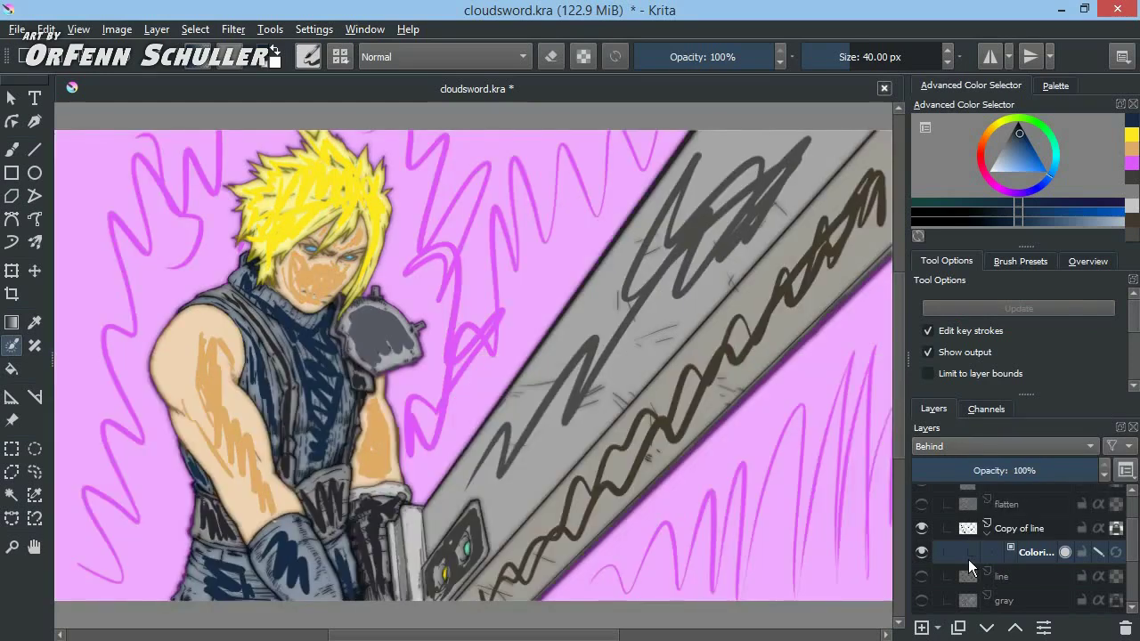
pyautogui.click(1098, 552)
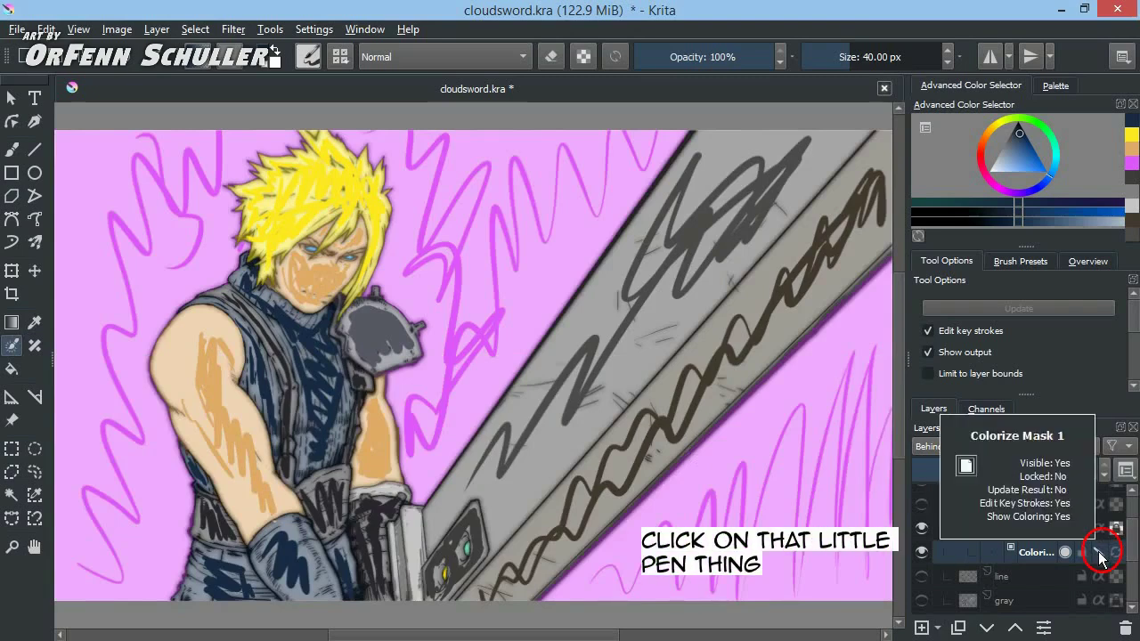
# Hide the key strokes, try a peach skin fill, and convert the colorize mask to a paint layer
pyautogui.click(1097, 554)
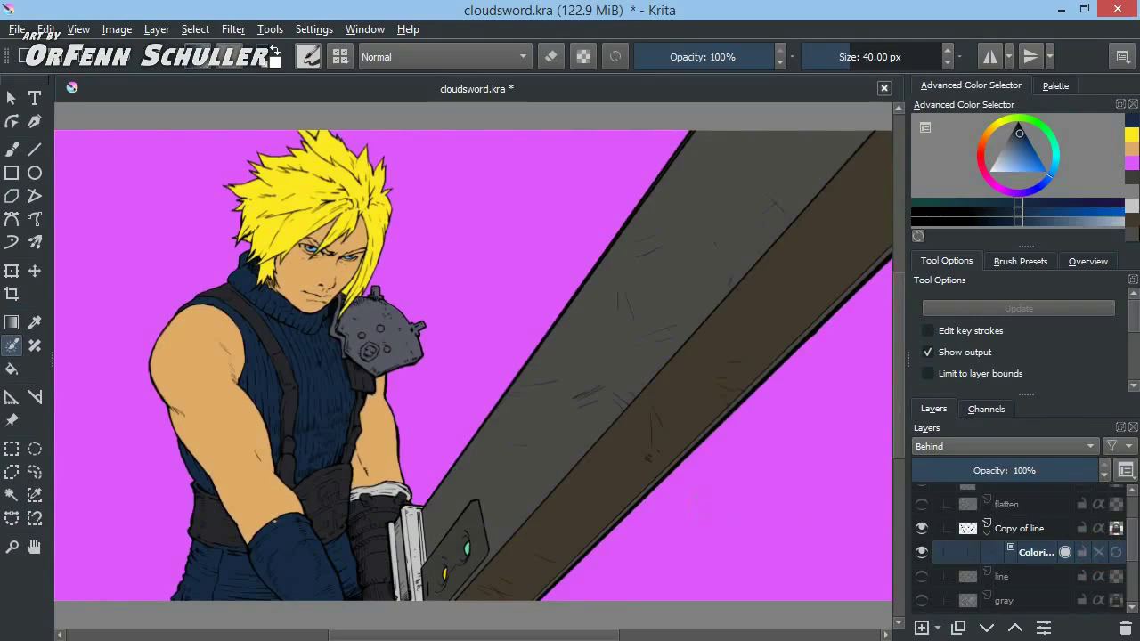
pyautogui.click(1135, 151)
pyautogui.moveTo(1019, 165); pyautogui.dragTo(1009, 182)
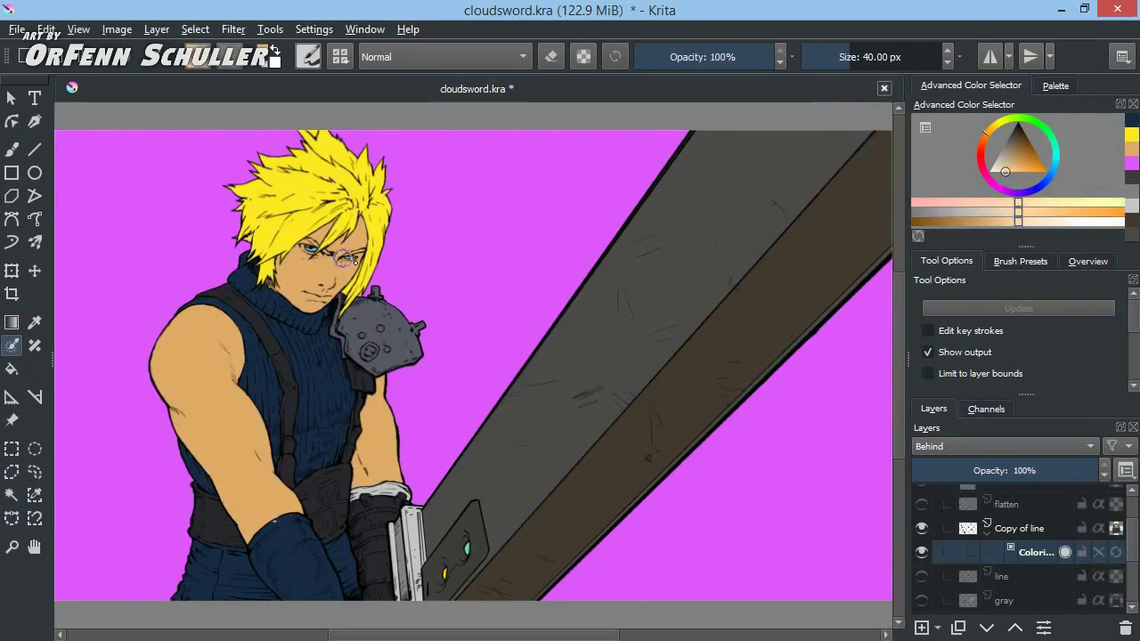
pyautogui.press('f')
pyautogui.click(195, 350)
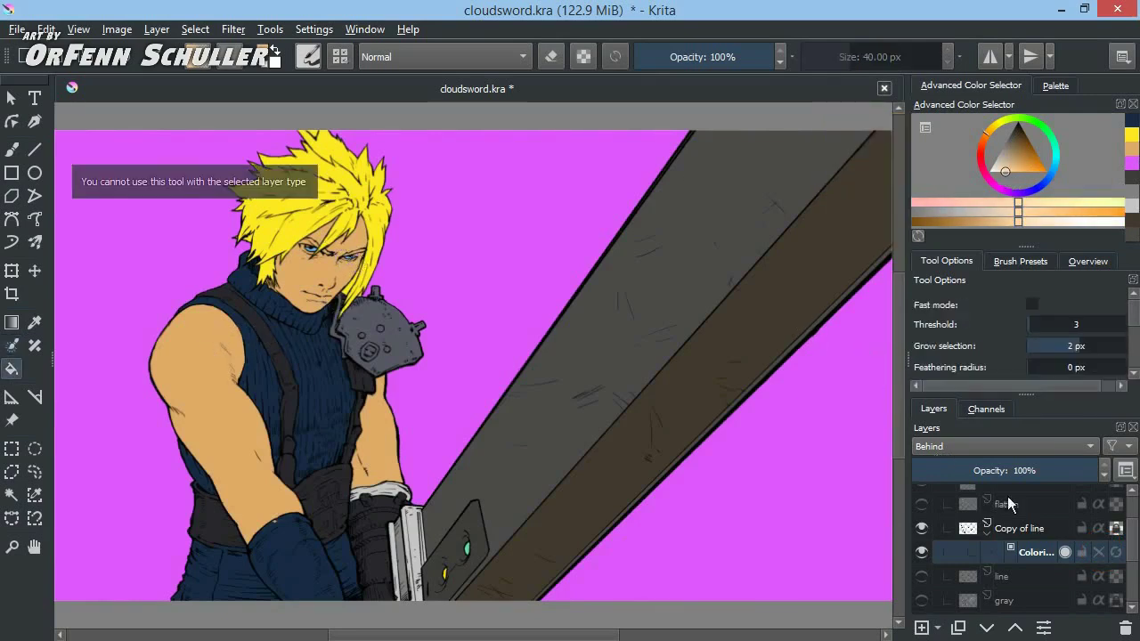
pyautogui.rightClick(1041, 554)
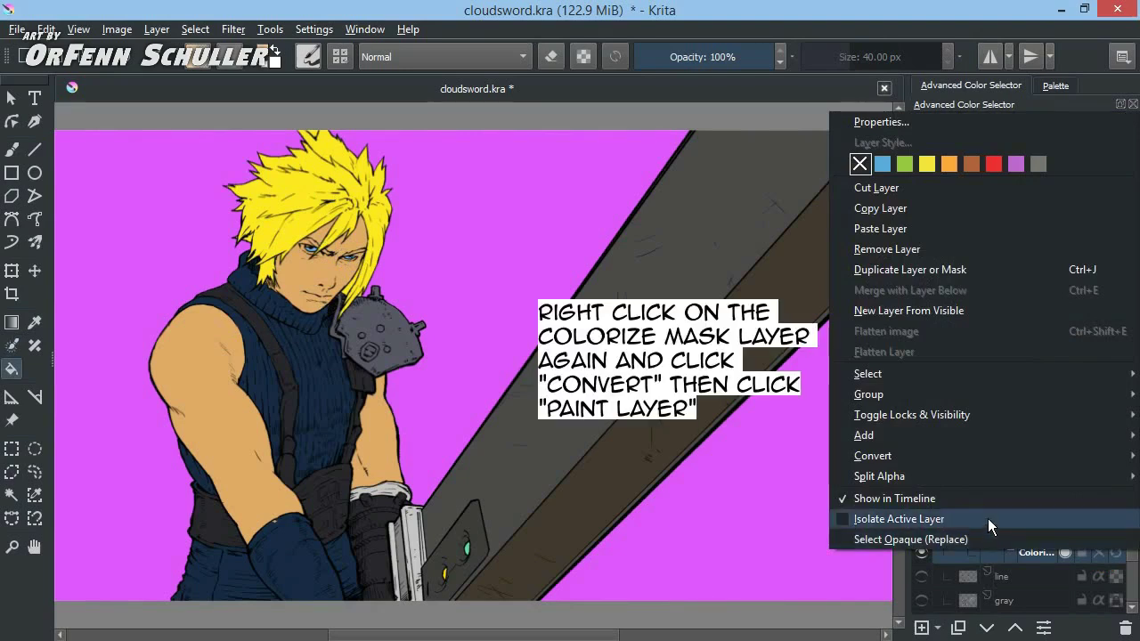
pyautogui.moveTo(873, 455)
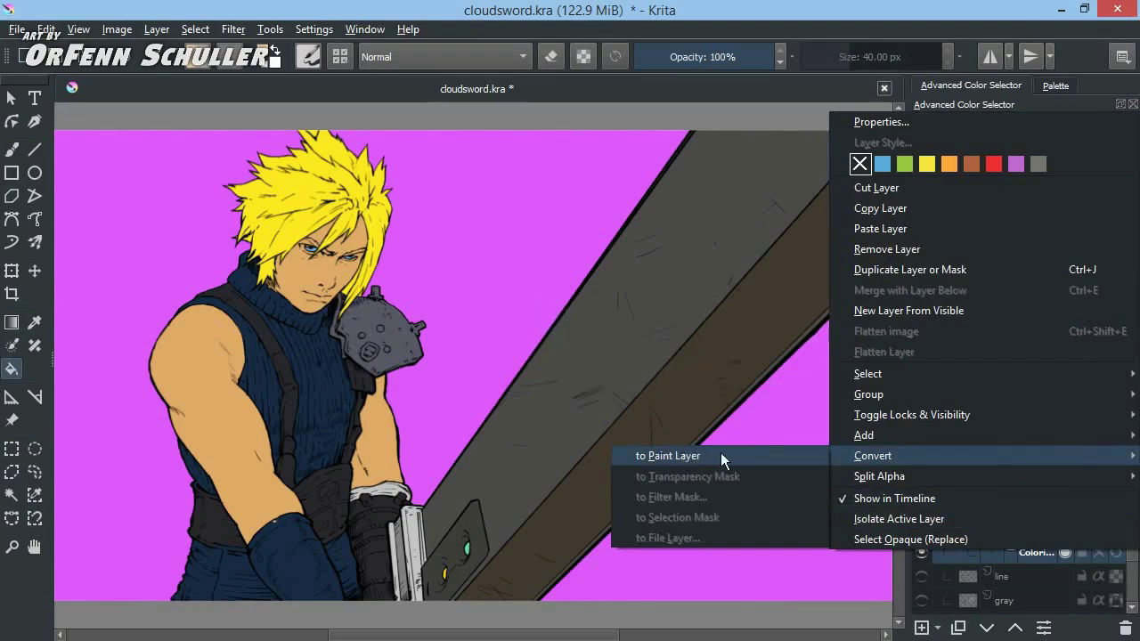
pyautogui.click(721, 456)
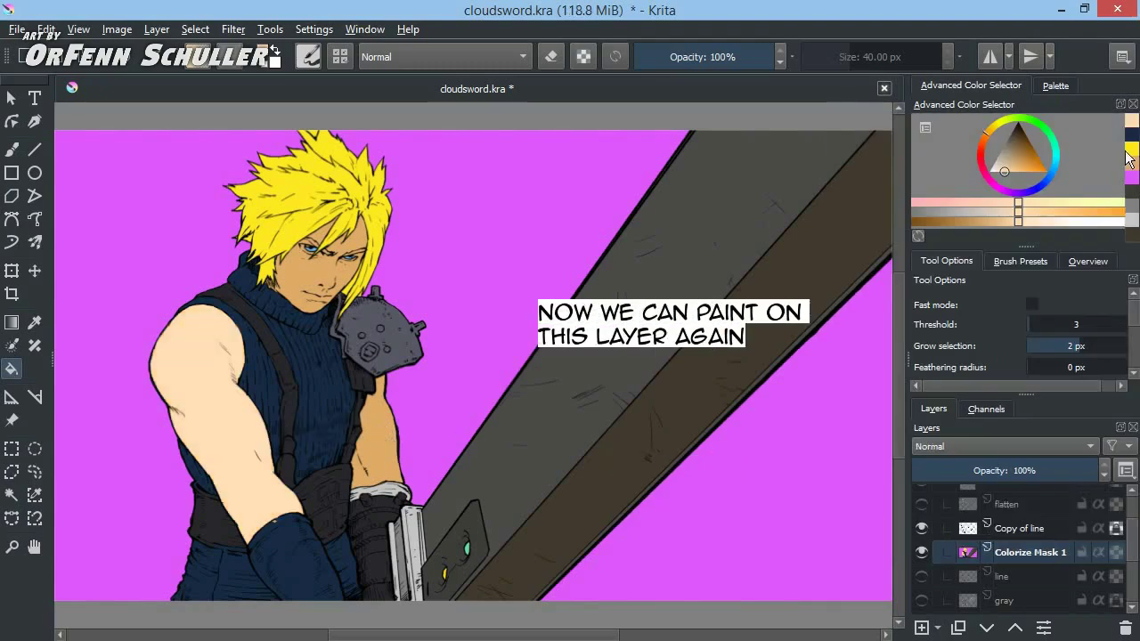
# Fill the skin with a lighter peach and erase the purple background around the figure
pyautogui.moveTo(1004, 171)
pyautogui.mouseDown()
pyautogui.moveTo(983, 146)
pyautogui.moveTo(990, 136)
pyautogui.moveTo(1009, 172)
pyautogui.mouseUp()
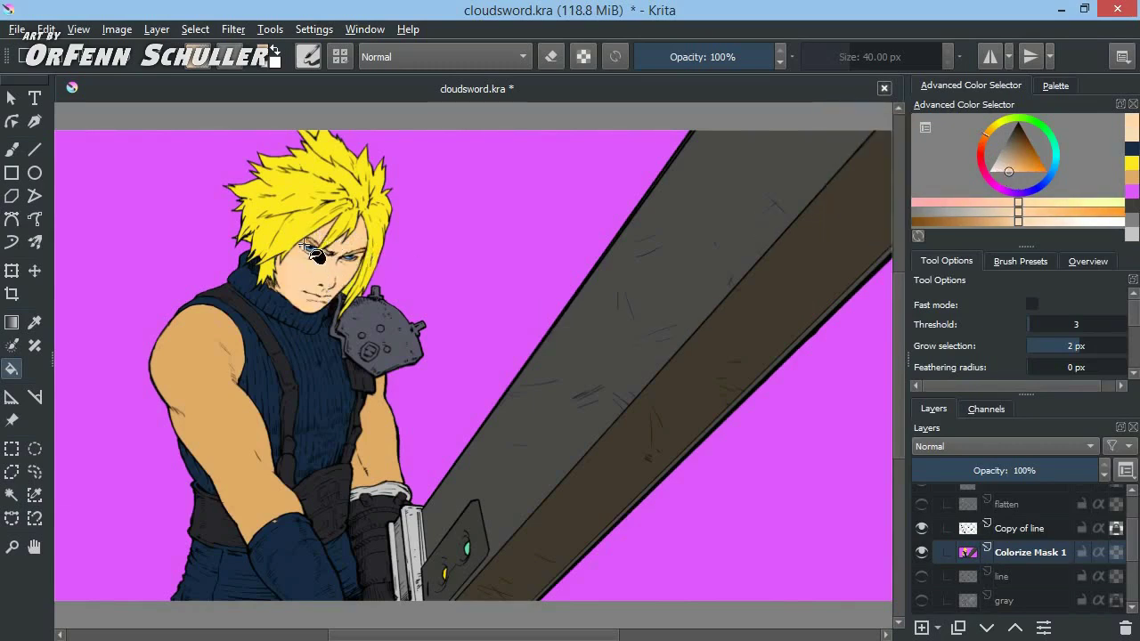
pyautogui.click(196, 379)
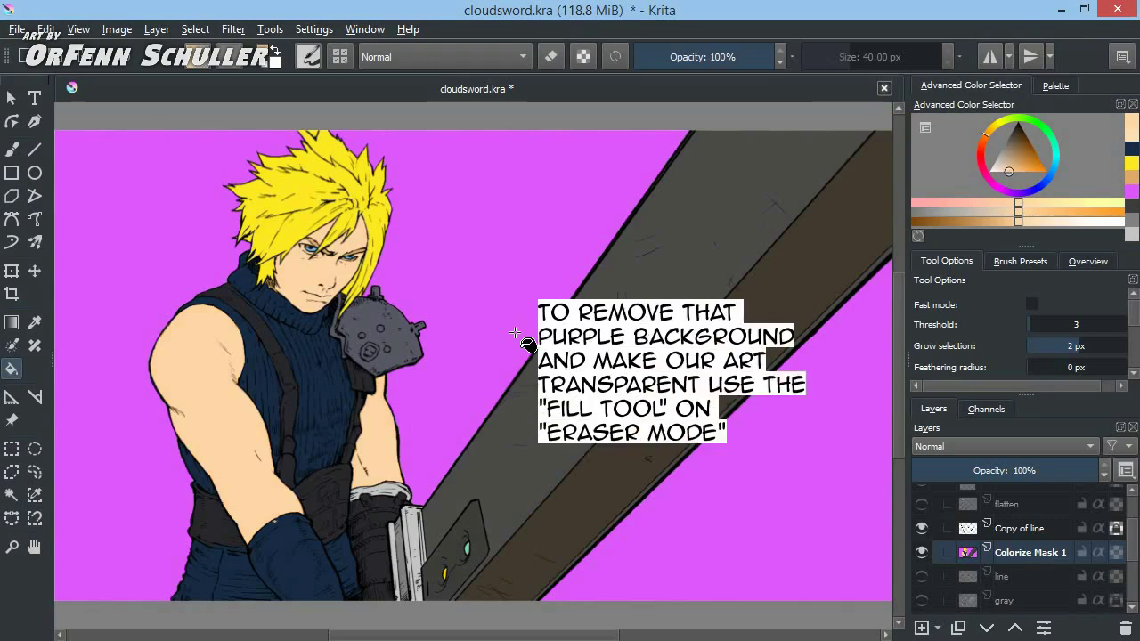
pyautogui.click(511, 251)
pyautogui.click(133, 210)
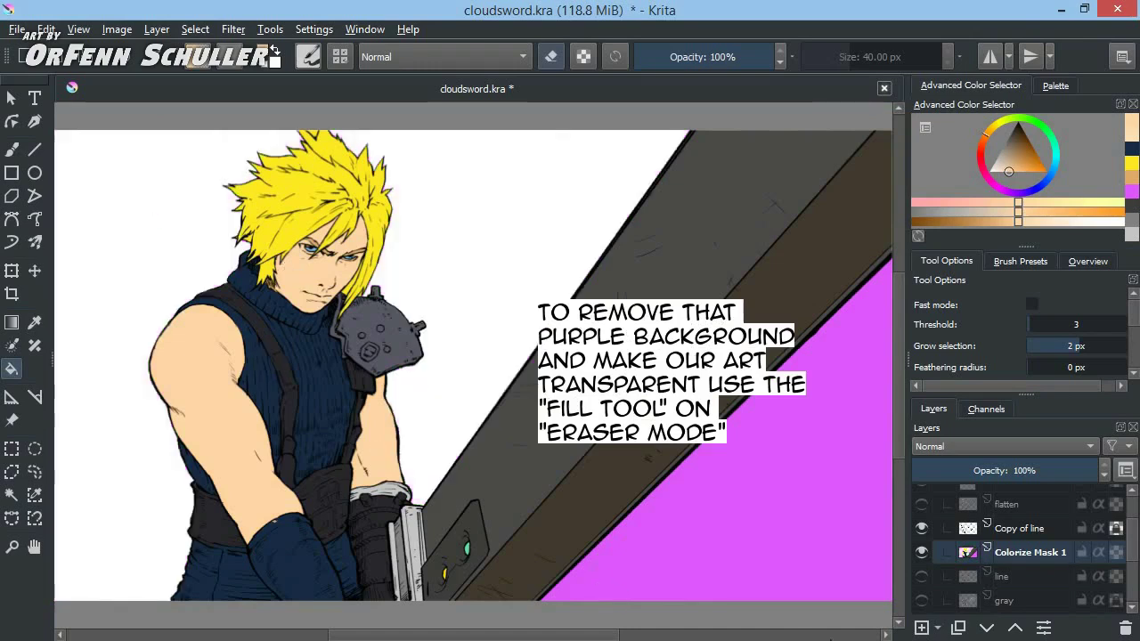
pyautogui.click(834, 499)
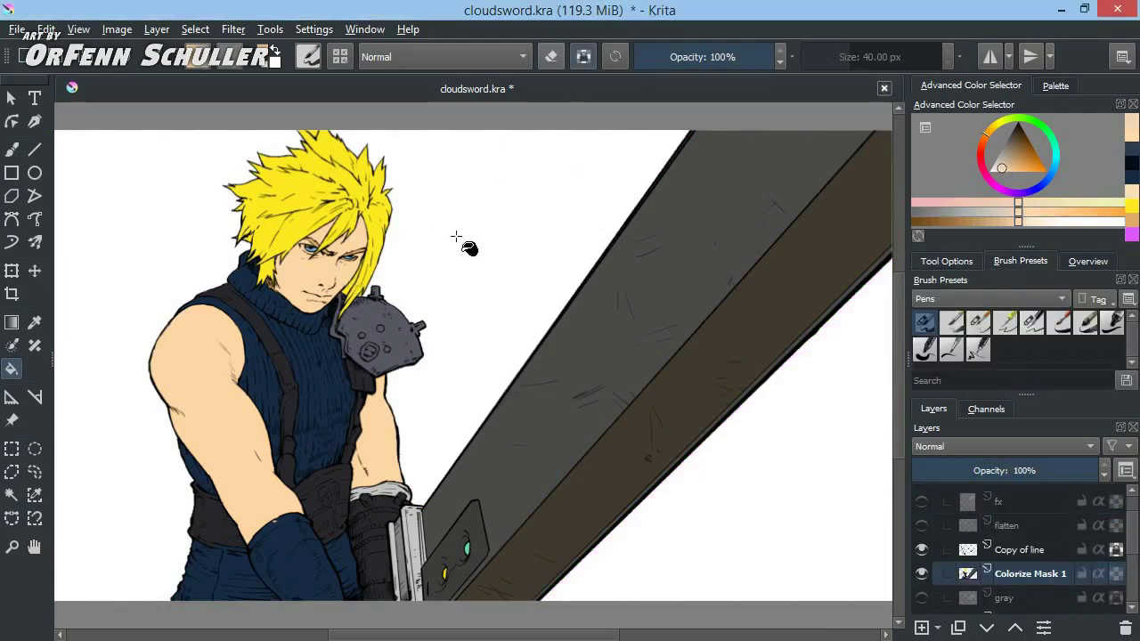
# Sample the dark blue from the shirt and choose a wet brush preset
pyautogui.press('b')
pyautogui.keyDown('ctrl'); pyautogui.click(330, 381); pyautogui.keyUp('ctrl')
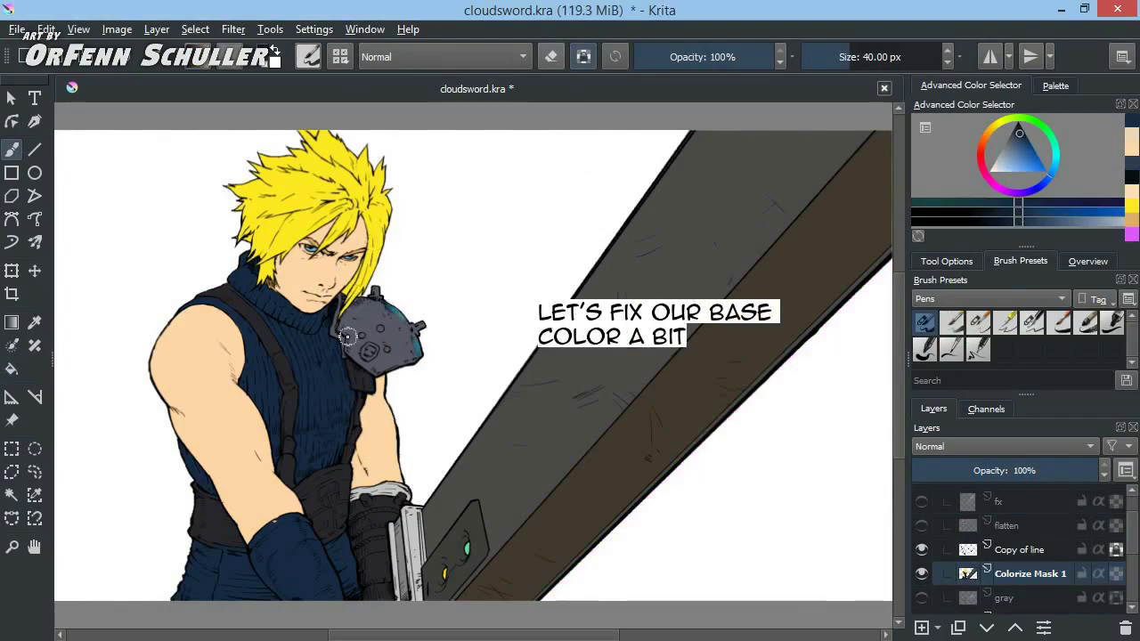
pyautogui.click(978, 299)
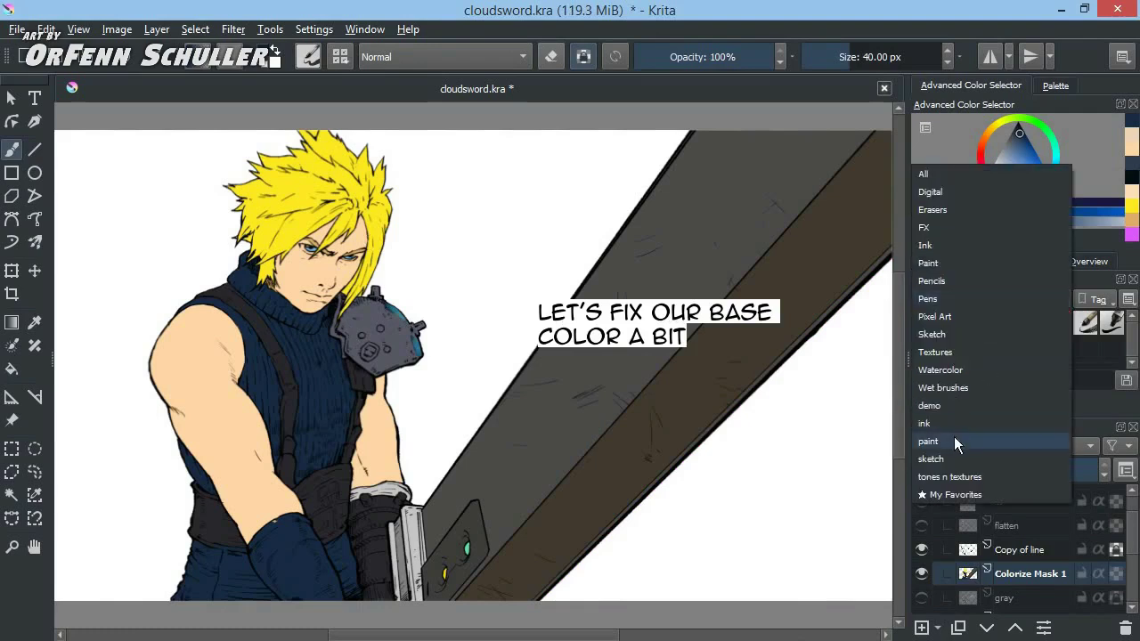
pyautogui.click(966, 379)
pyautogui.click(1004, 322)
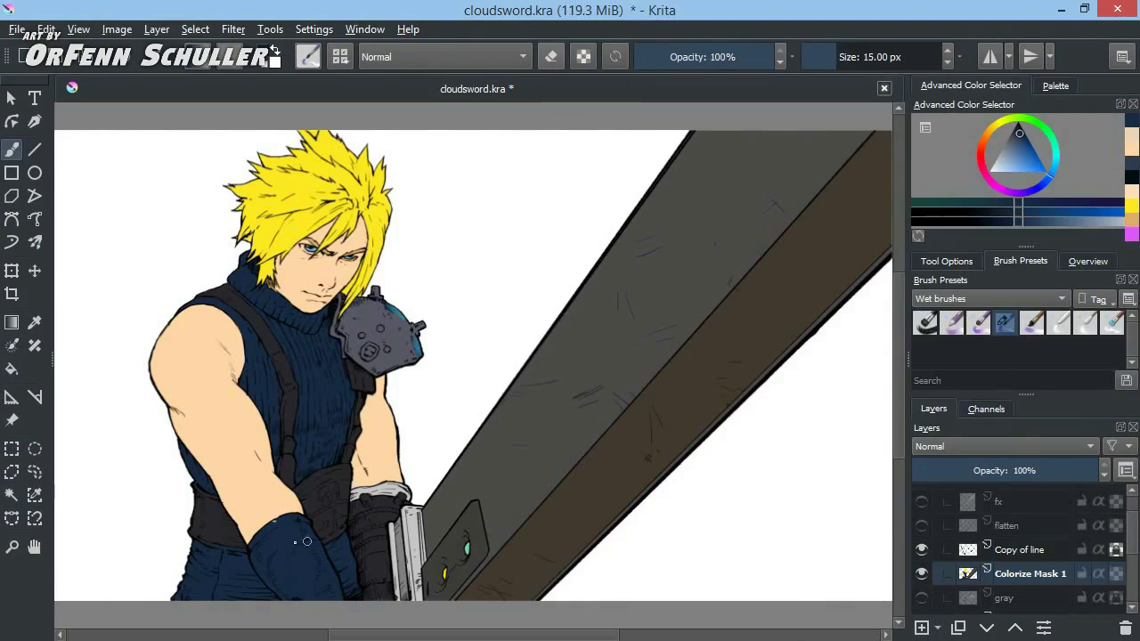
# Fill the shoulder pad, glove and sweater torso with dark blue
pyautogui.press('f')
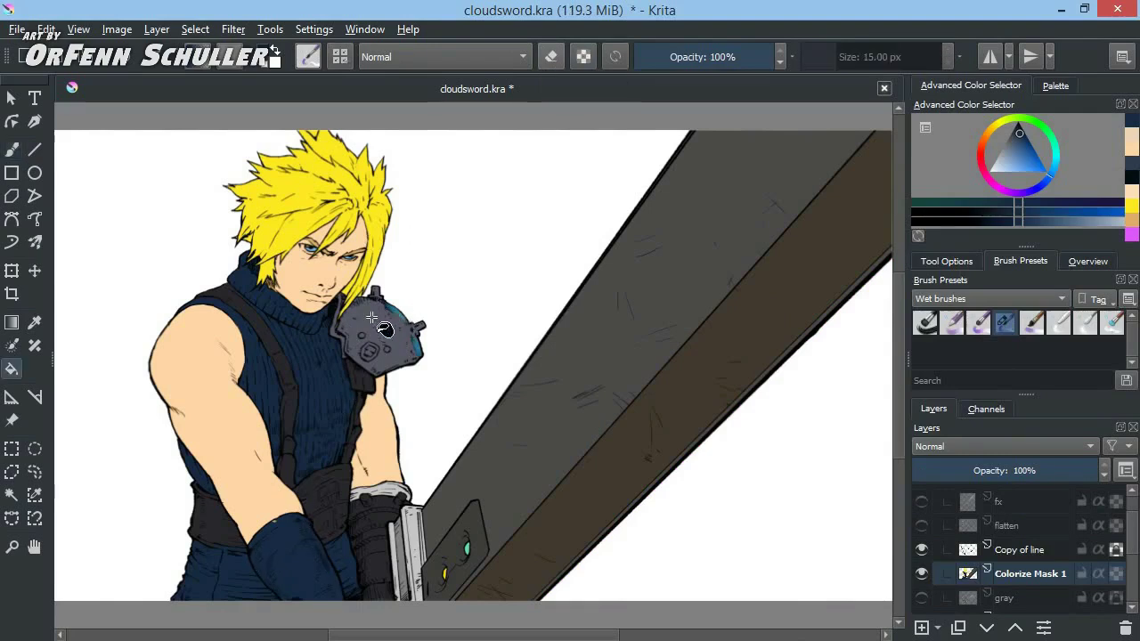
pyautogui.click(379, 339)
pyautogui.keyDown('ctrl'); pyautogui.click(240, 452); pyautogui.keyUp('ctrl')
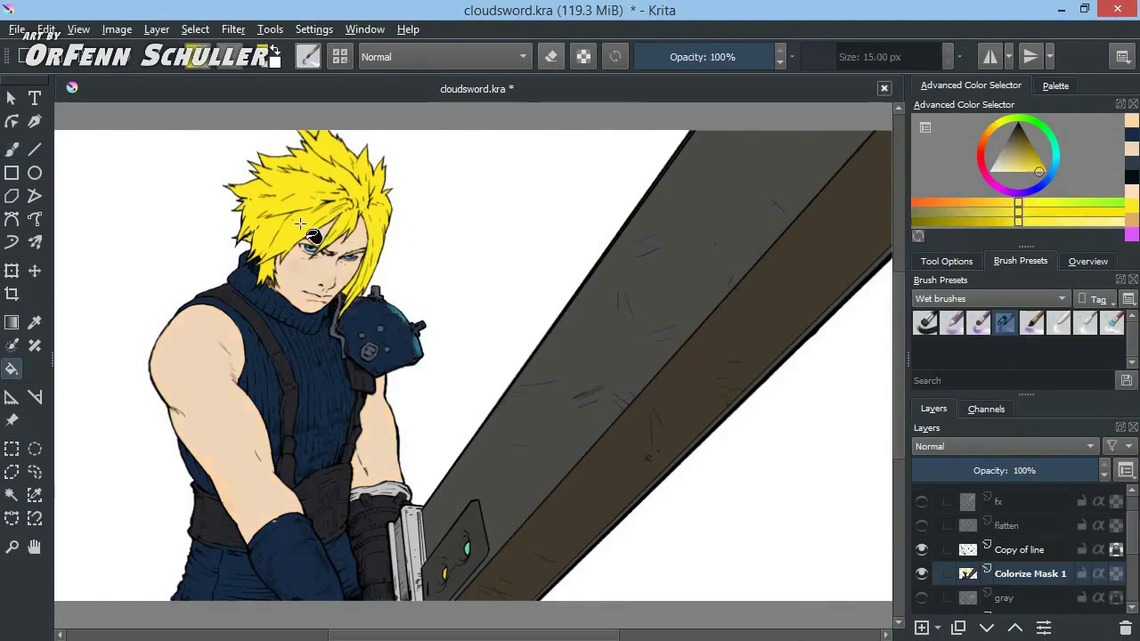
pyautogui.keyDown('ctrl'); pyautogui.click(298, 566); pyautogui.keyUp('ctrl')
pyautogui.press('b')
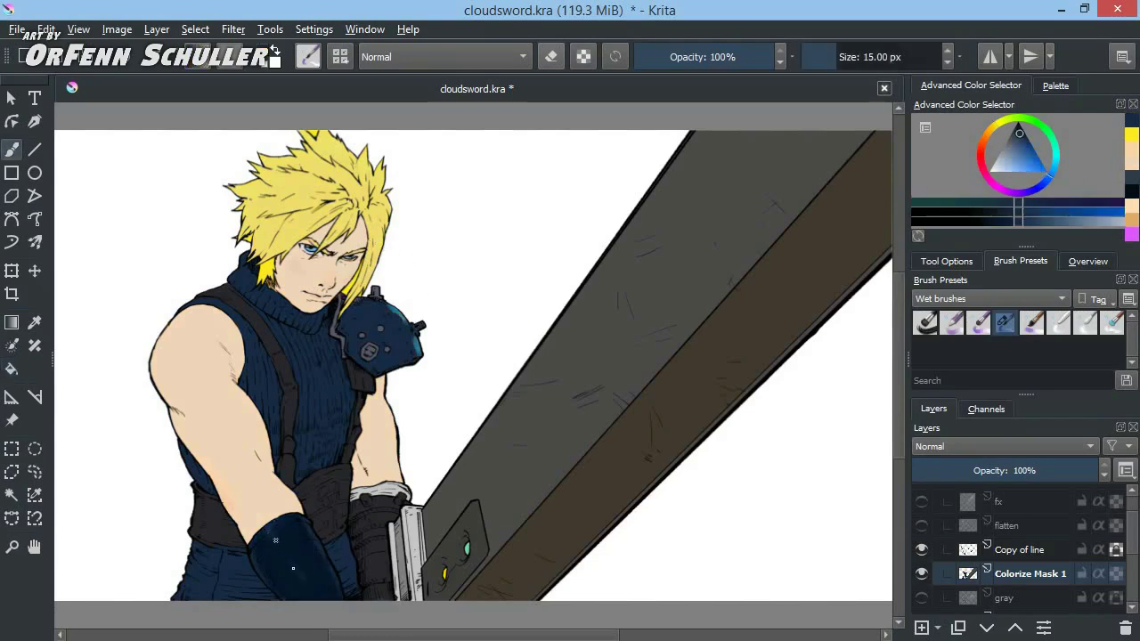
pyautogui.press('f')
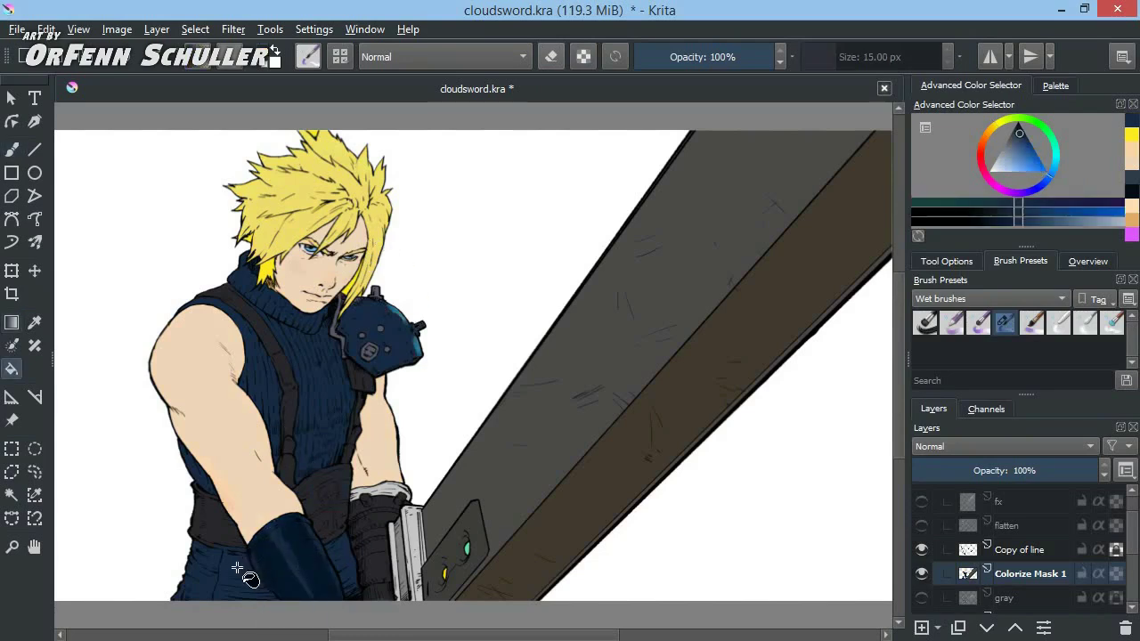
pyautogui.click(316, 325)
# Fill the belt area grey-blue and the sword's lower strip mauve-brown
pyautogui.keyDown('ctrl'); pyautogui.click(560, 557); pyautogui.keyUp('ctrl')
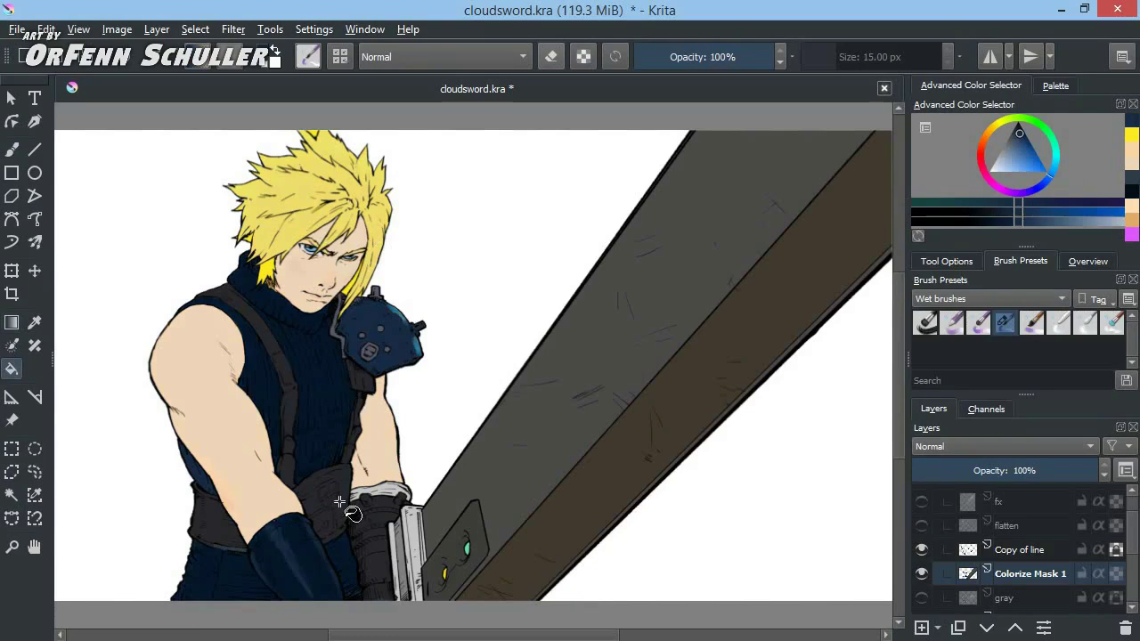
pyautogui.click(353, 515)
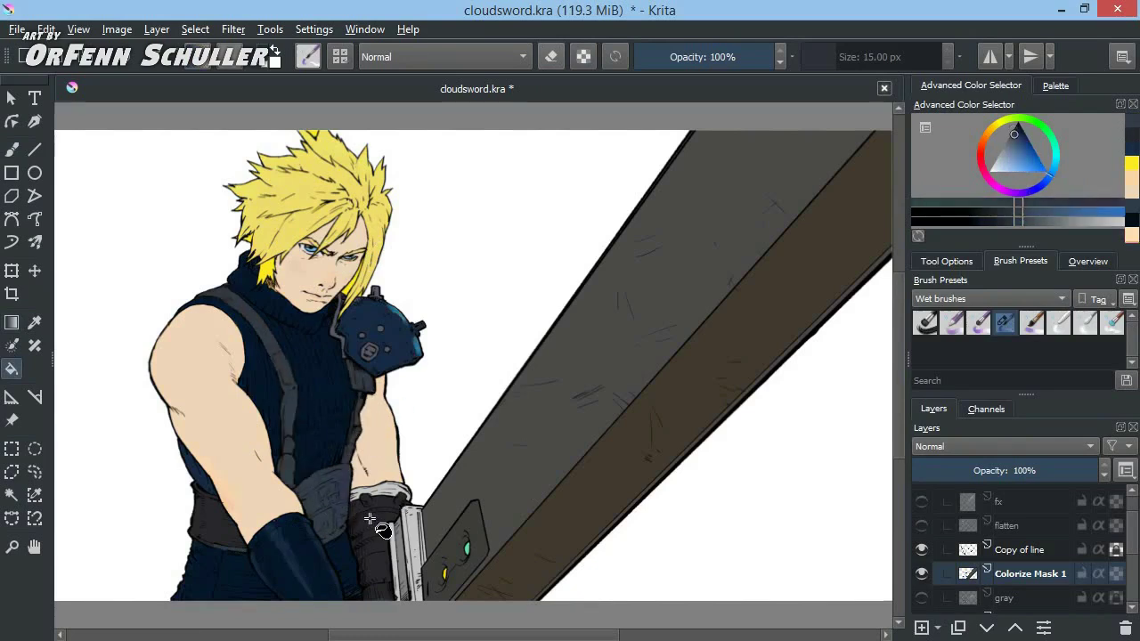
pyautogui.keyDown('ctrl'); pyautogui.click(603, 466); pyautogui.keyUp('ctrl')
pyautogui.click(516, 541)
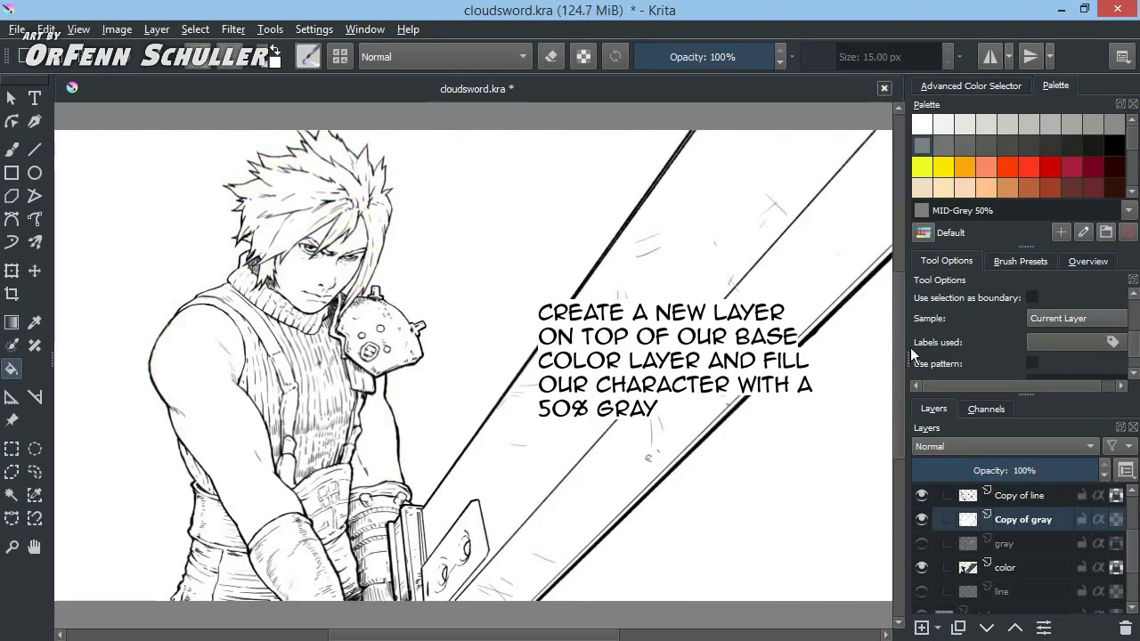
# Fill the sword and the character's body with 50% mid grey on the new layer
pyautogui.click(534, 373)
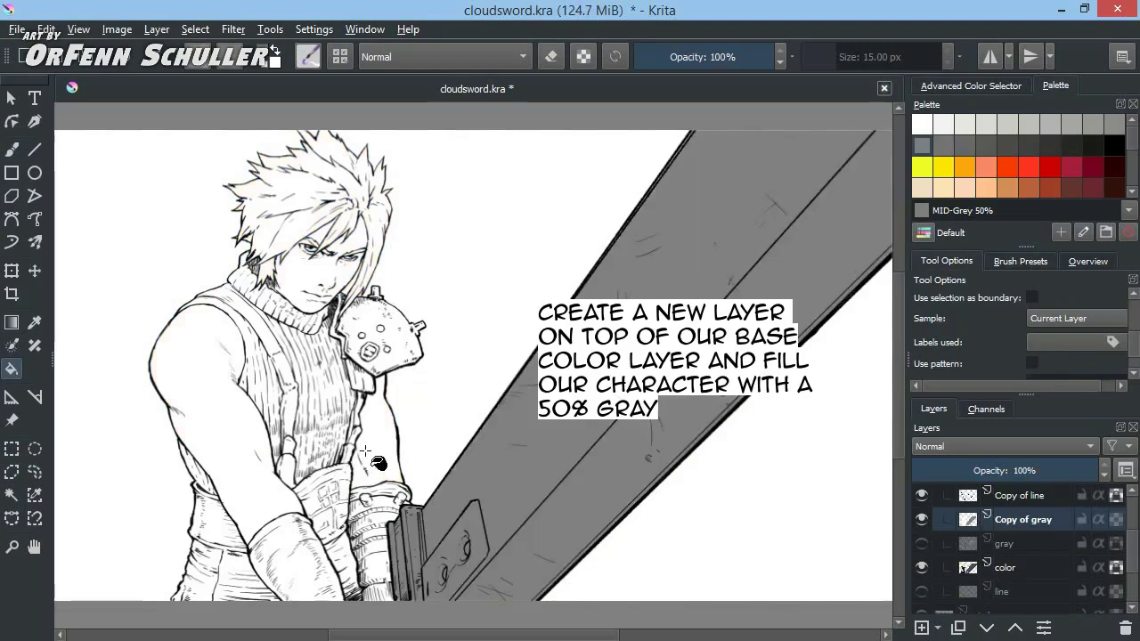
pyautogui.click(364, 450)
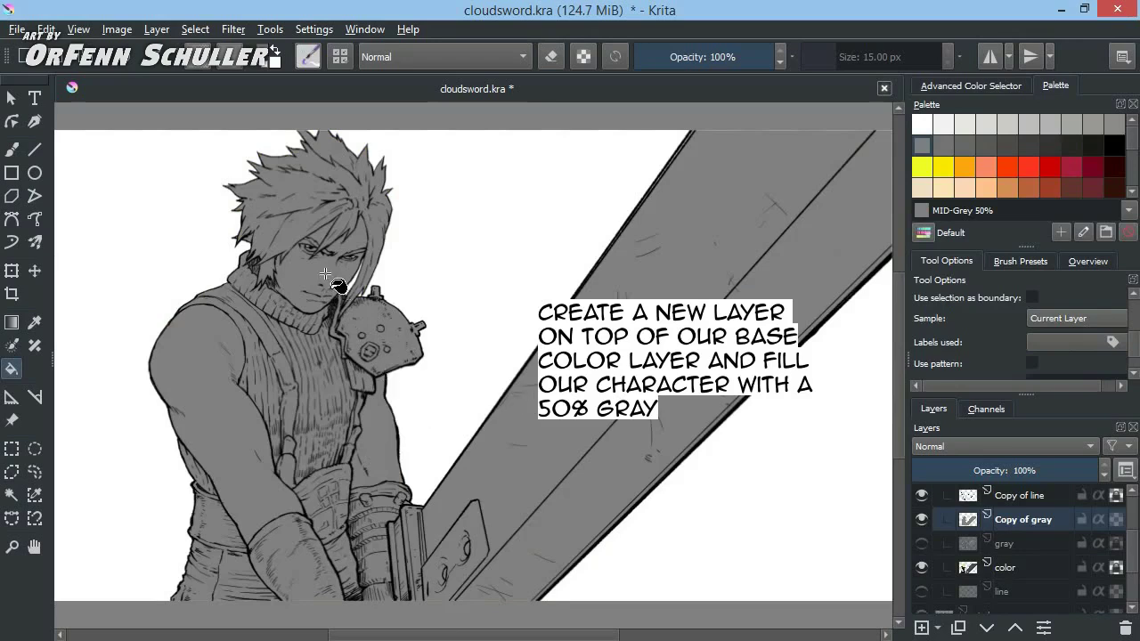
pyautogui.press('b')
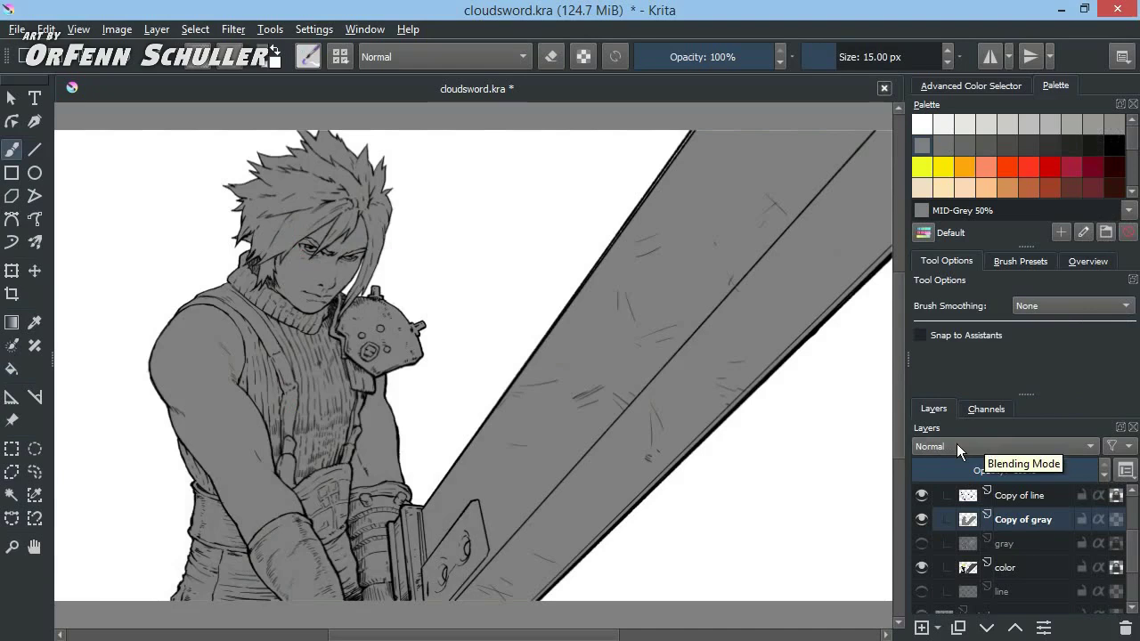
# Switch the Copy of gray layer's blending mode to Overlay
pyautogui.click(956, 446)
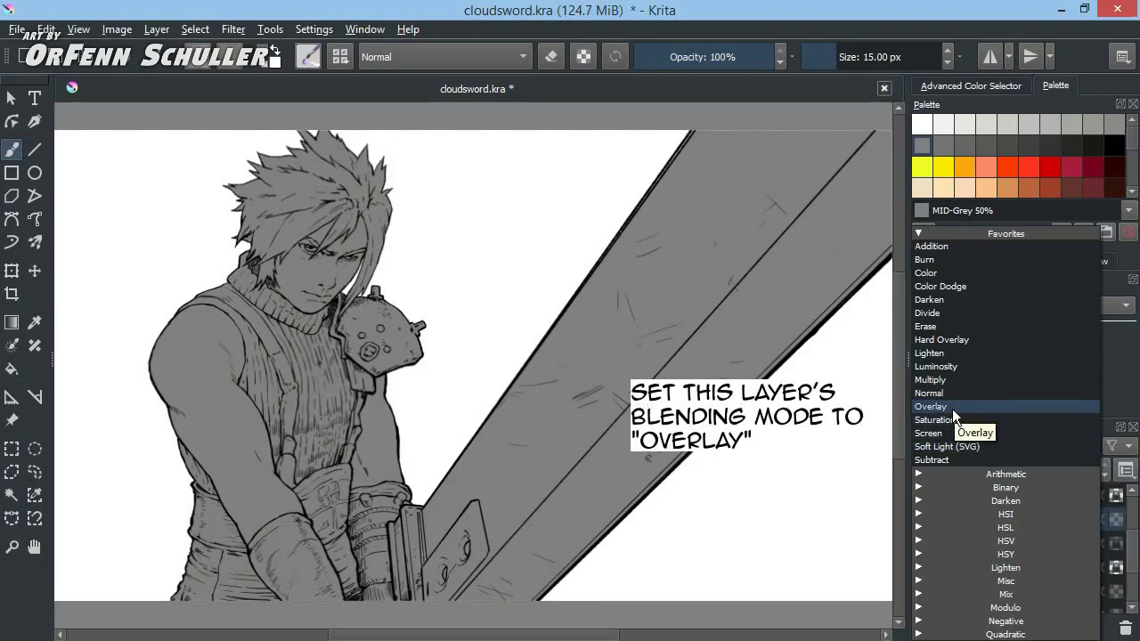
pyautogui.click(952, 409)
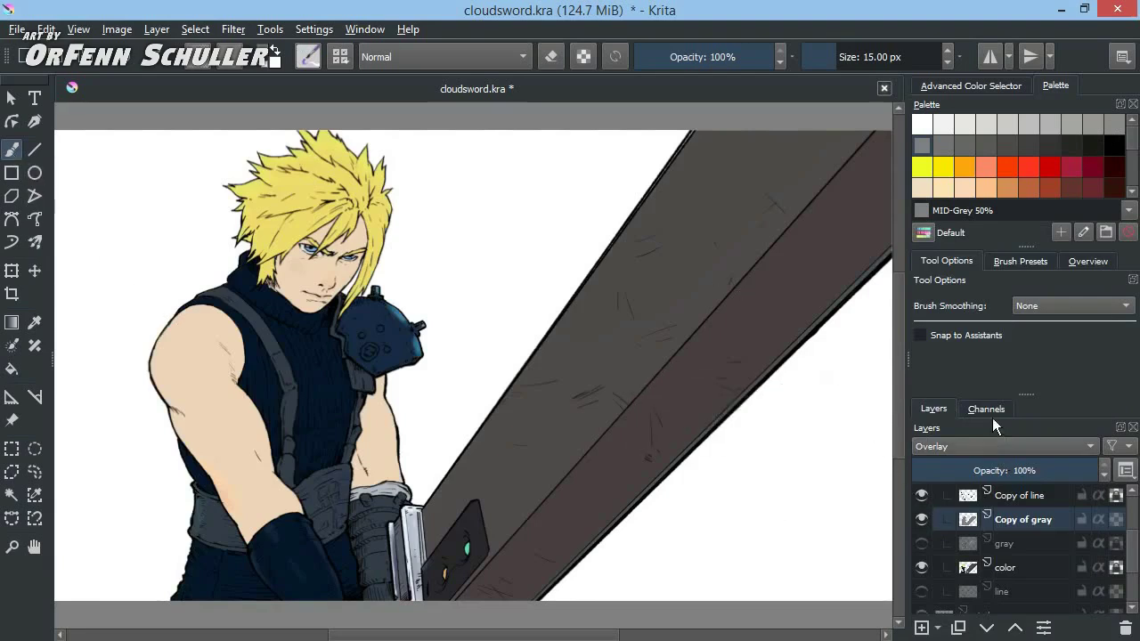
# Choose the i)_Wet_Paint brush preset and pick a grey swatch from the Palette
pyautogui.click(1019, 258)
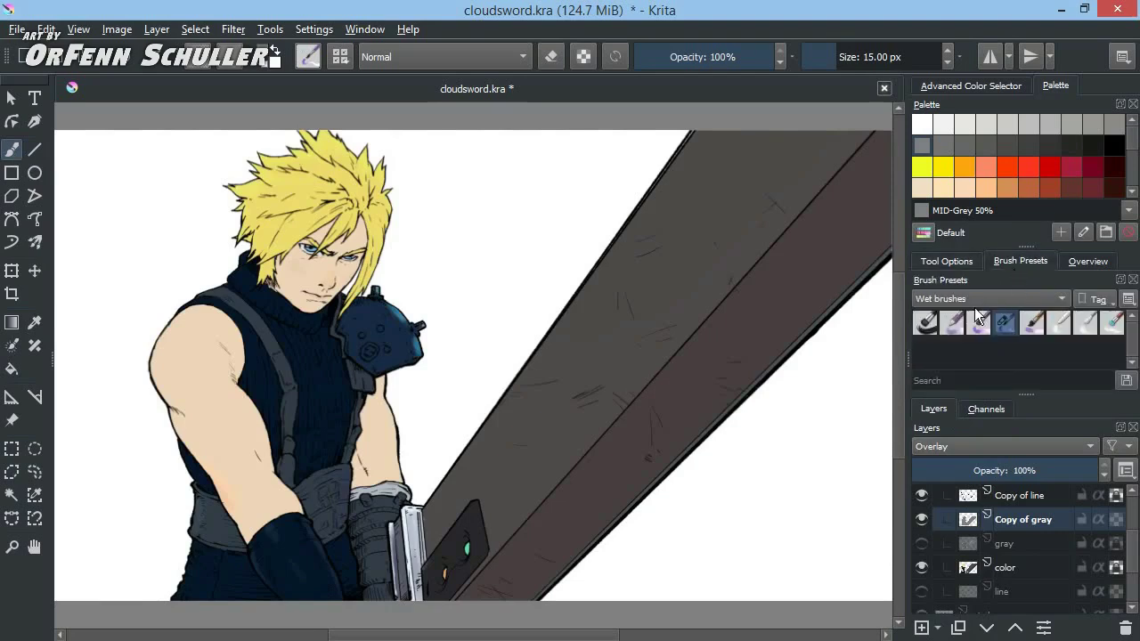
pyautogui.click(979, 324)
pyautogui.click(1028, 145)
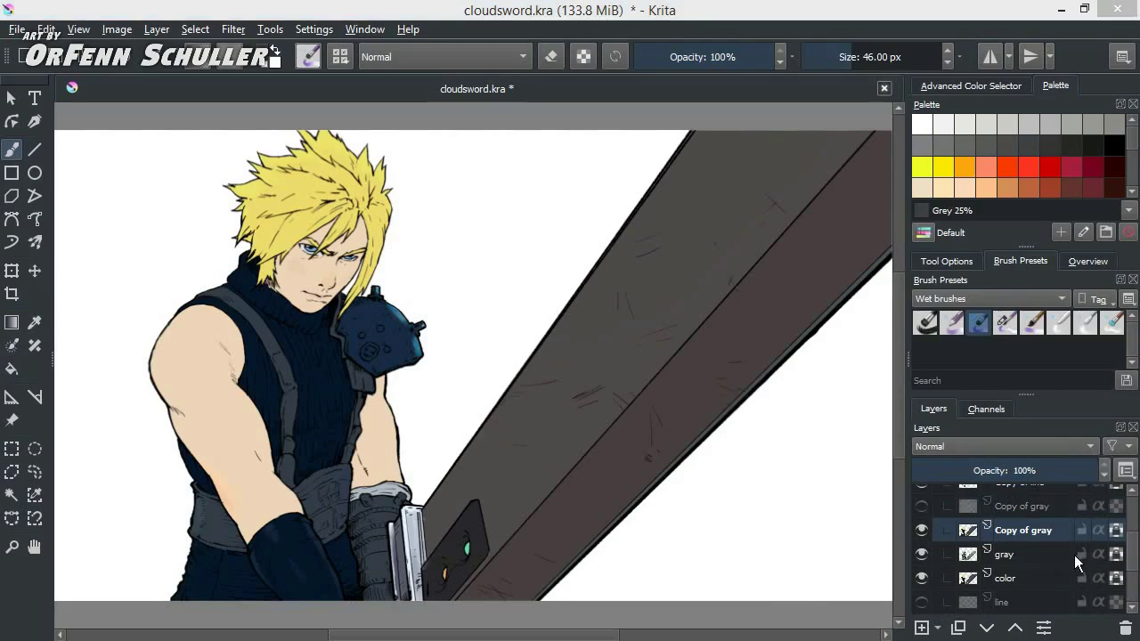
pyautogui.scroll(1, 1135, 559)
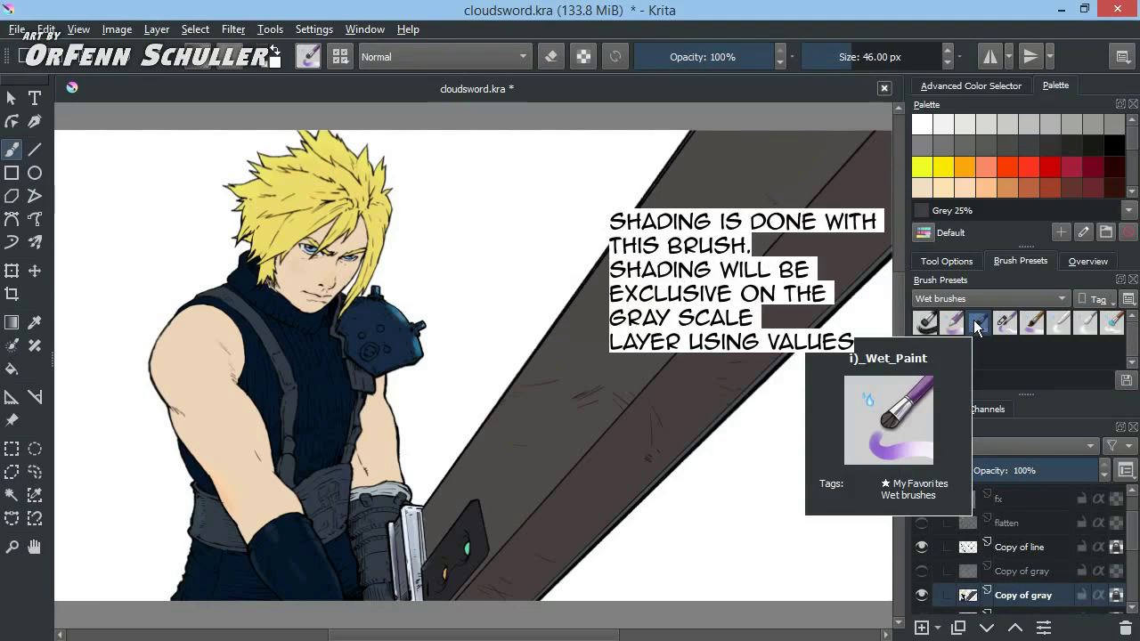
# Shade the shoulder pad with Grey 35% strokes, adjusting brush size and grey swatches
pyautogui.click(987, 141)
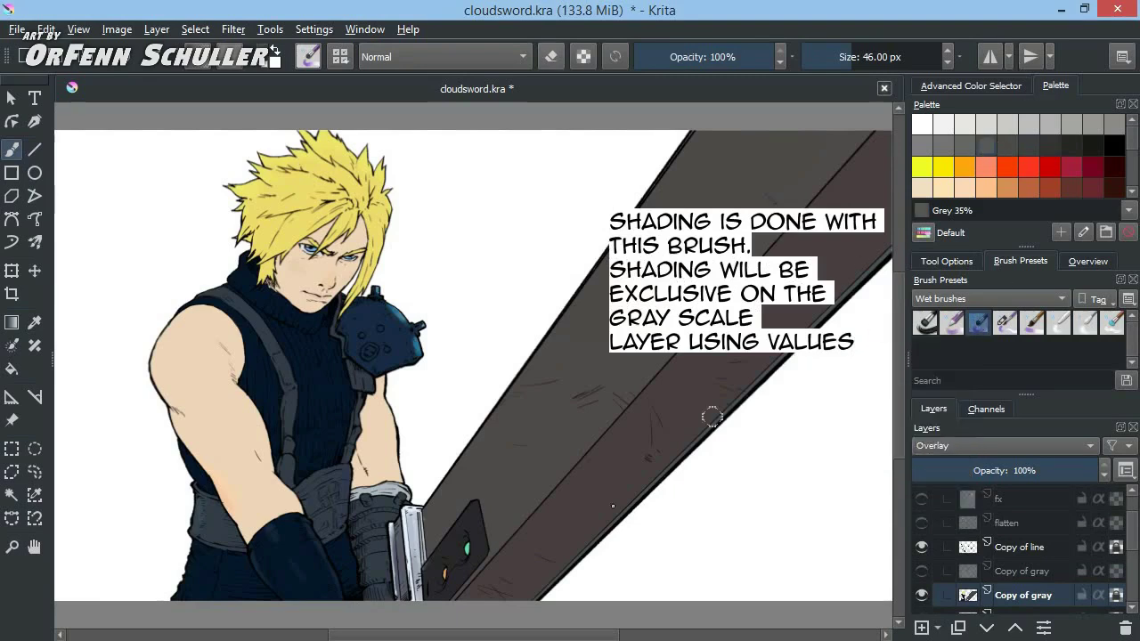
pyautogui.moveTo(362, 307); pyautogui.dragTo(384, 332)
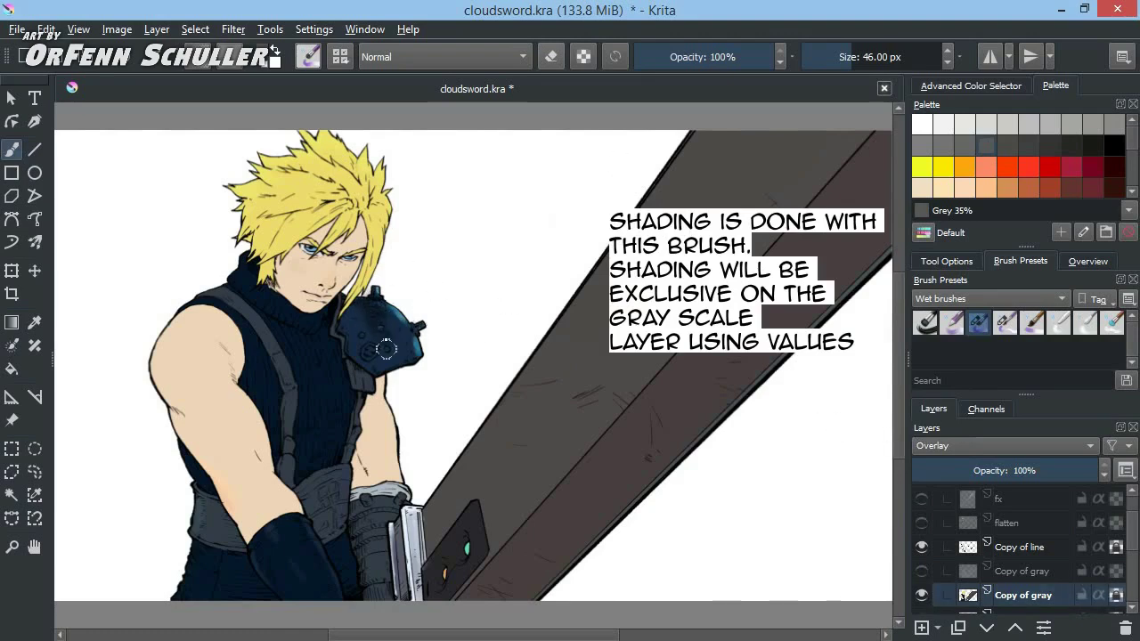
pyautogui.press(']')
pyautogui.moveTo(366, 324); pyautogui.dragTo(393, 314)
pyautogui.press('[')
pyautogui.keyDown('ctrl'); pyautogui.click(403, 310); pyautogui.keyUp('ctrl')
pyautogui.press('[')
pyautogui.press('[')
pyautogui.press('[')
pyautogui.keyDown('ctrl'); pyautogui.click(366, 331); pyautogui.keyUp('ctrl')
pyautogui.keyDown('ctrl'); pyautogui.click(353, 341); pyautogui.keyUp('ctrl')
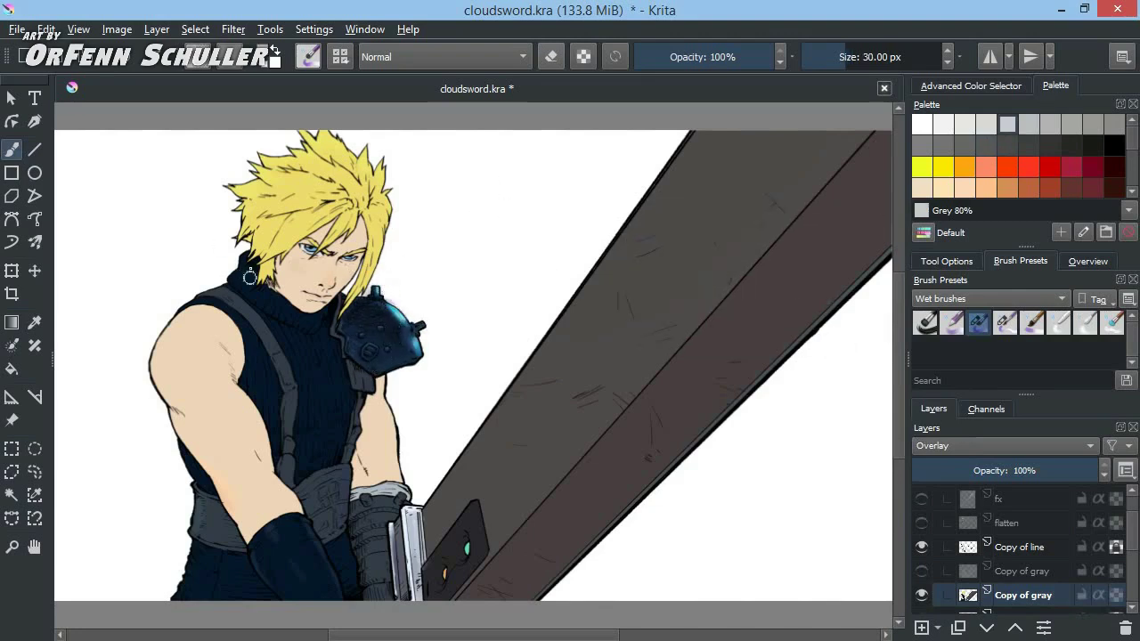
pyautogui.keyDown('ctrl'); pyautogui.click(228, 301); pyautogui.keyUp('ctrl')
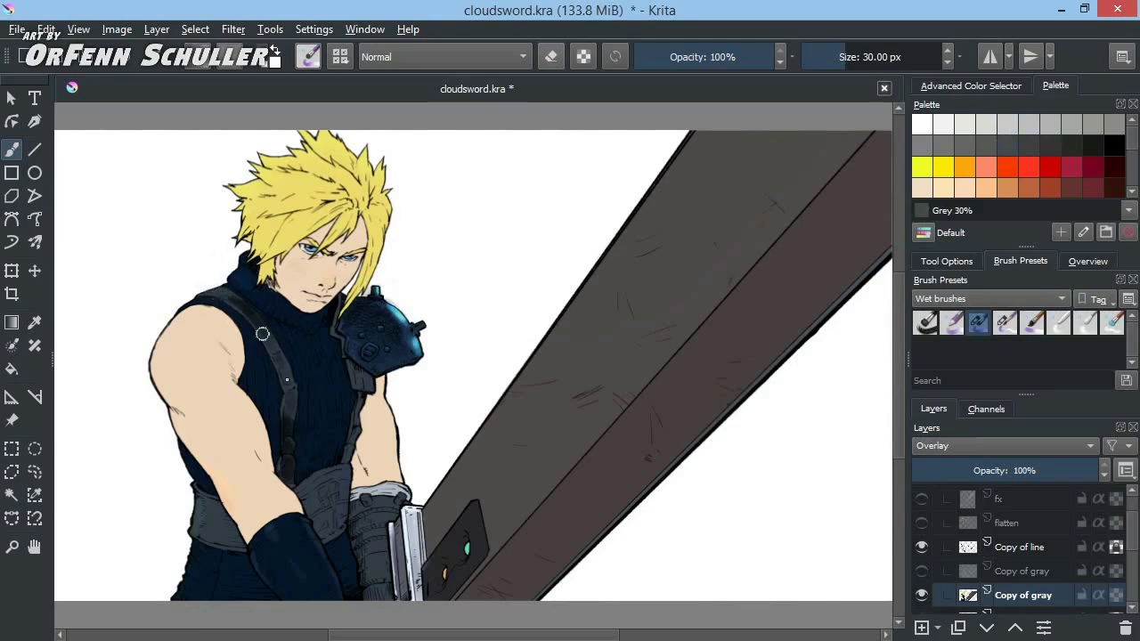
# Shade the gloved hand dark grey, resizing the brush between 55 and 41 px
pyautogui.keyDown('ctrl'); pyautogui.click(209, 536); pyautogui.keyUp('ctrl')
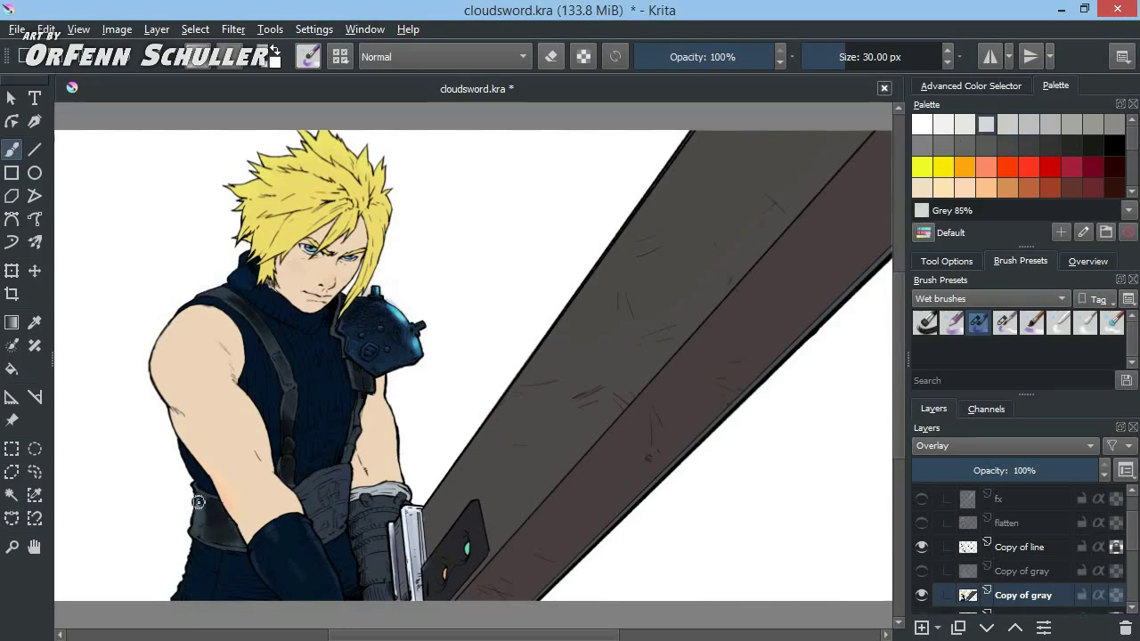
pyautogui.click(985, 145)
pyautogui.moveTo(307, 481)
pyautogui.mouseDown()
pyautogui.moveTo(334, 535)
pyautogui.moveTo(339, 512)
pyautogui.moveTo(302, 485)
pyautogui.mouseUp()
pyautogui.moveTo(260, 545); pyautogui.dragTo(267, 545)
pyautogui.keyDown('ctrl'); pyautogui.click(298, 543); pyautogui.keyUp('ctrl')
pyautogui.keyDown('ctrl'); pyautogui.click(247, 563); pyautogui.keyUp('ctrl')
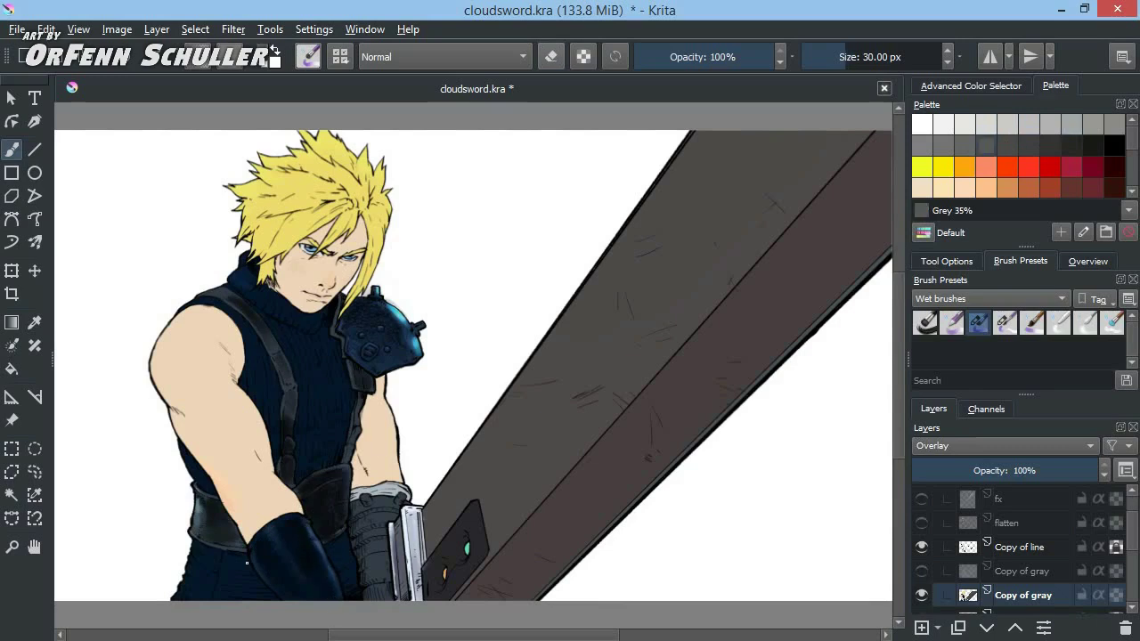
pyautogui.moveTo(231, 578); pyautogui.dragTo(236, 564)
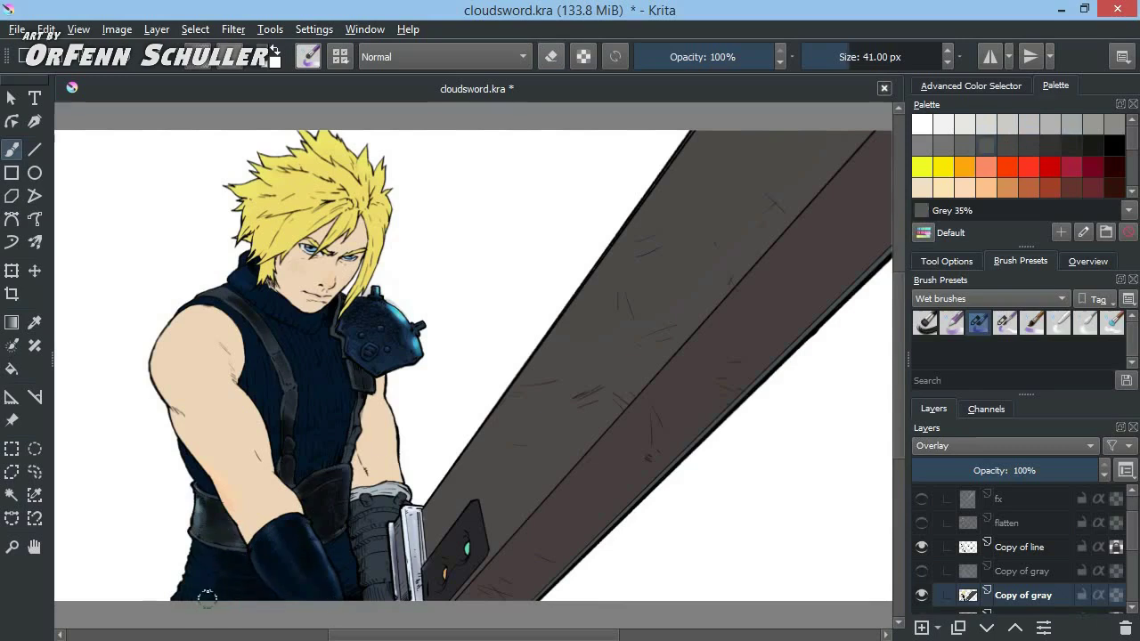
pyautogui.click(1071, 124)
pyautogui.keyDown('ctrl'); pyautogui.click(353, 561); pyautogui.keyUp('ctrl')
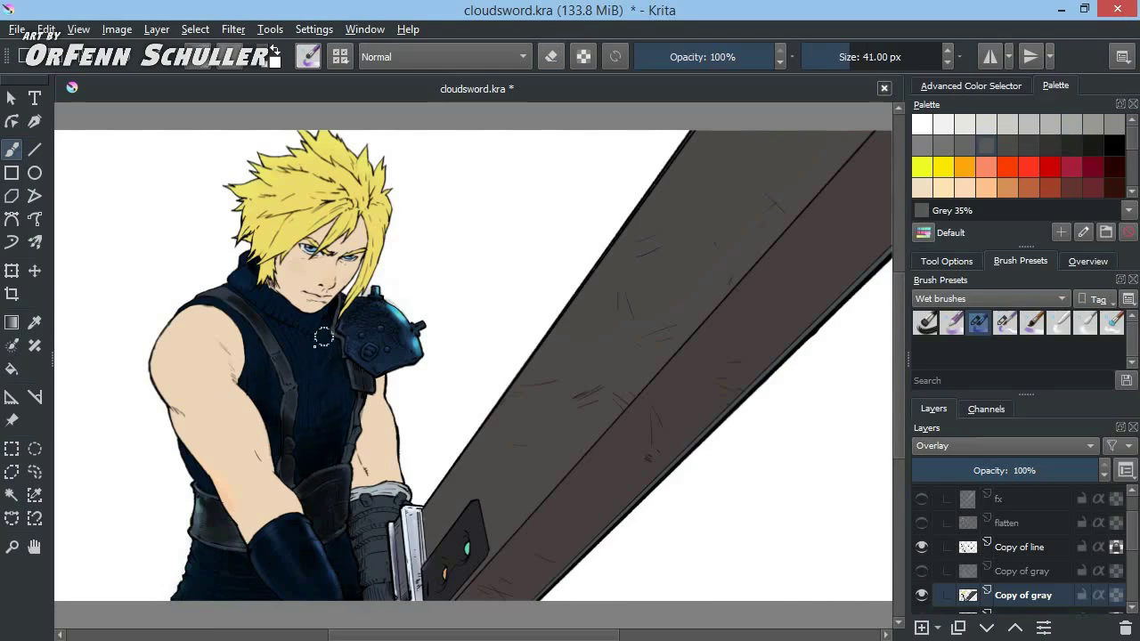
pyautogui.click(1016, 154)
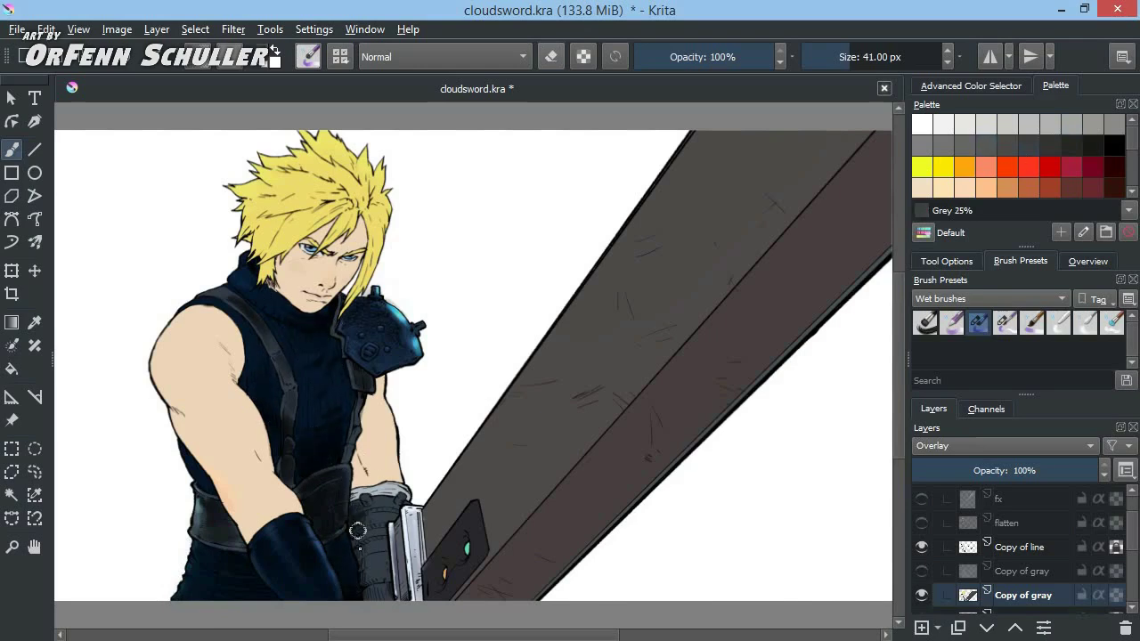
# Shade and blend the upper arm, shoulder and forearm with Grey 40% at 47 px
pyautogui.keyDown('ctrl'); pyautogui.click(410, 548); pyautogui.keyUp('ctrl')
pyautogui.press('[')
pyautogui.press('[')
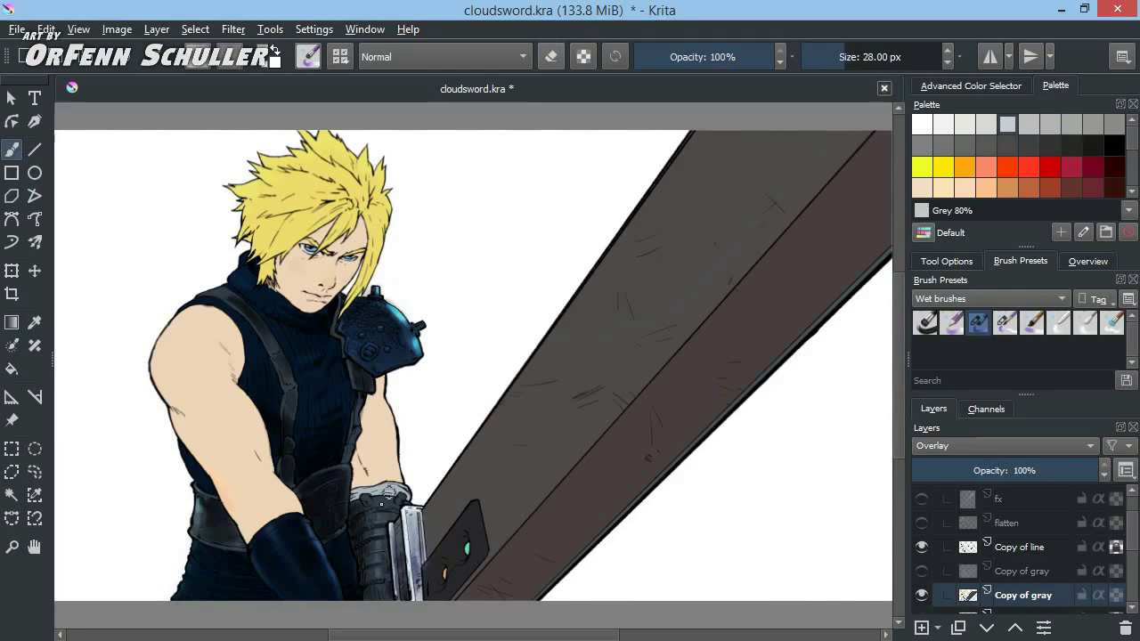
pyautogui.click(984, 146)
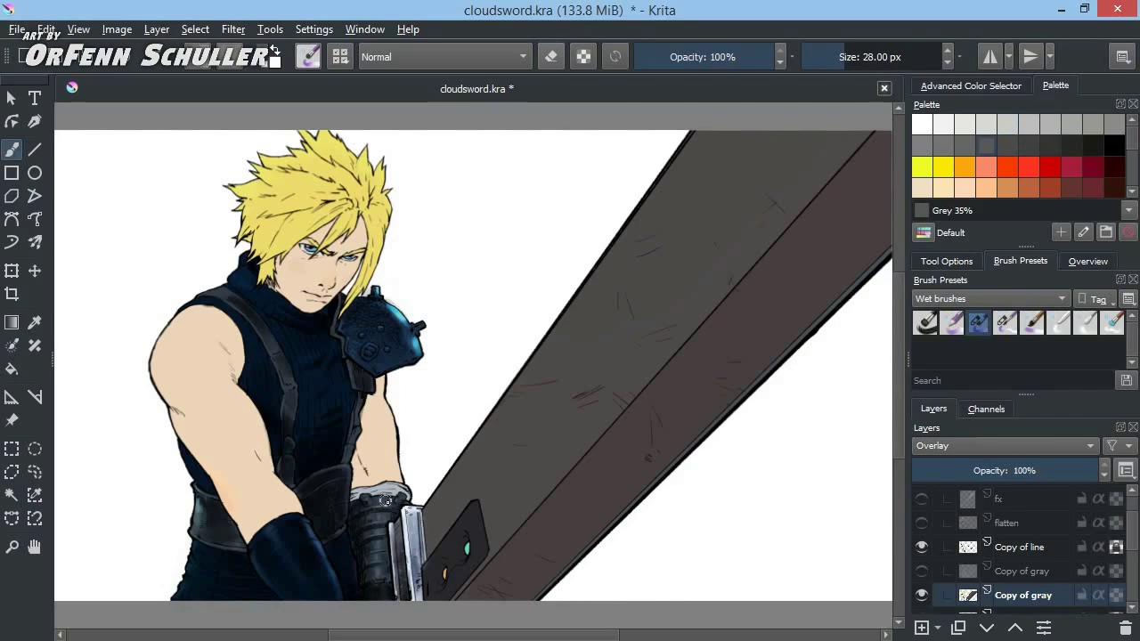
pyautogui.keyDown('ctrl'); pyautogui.click(330, 349); pyautogui.keyUp('ctrl')
pyautogui.press(']')
pyautogui.press(']')
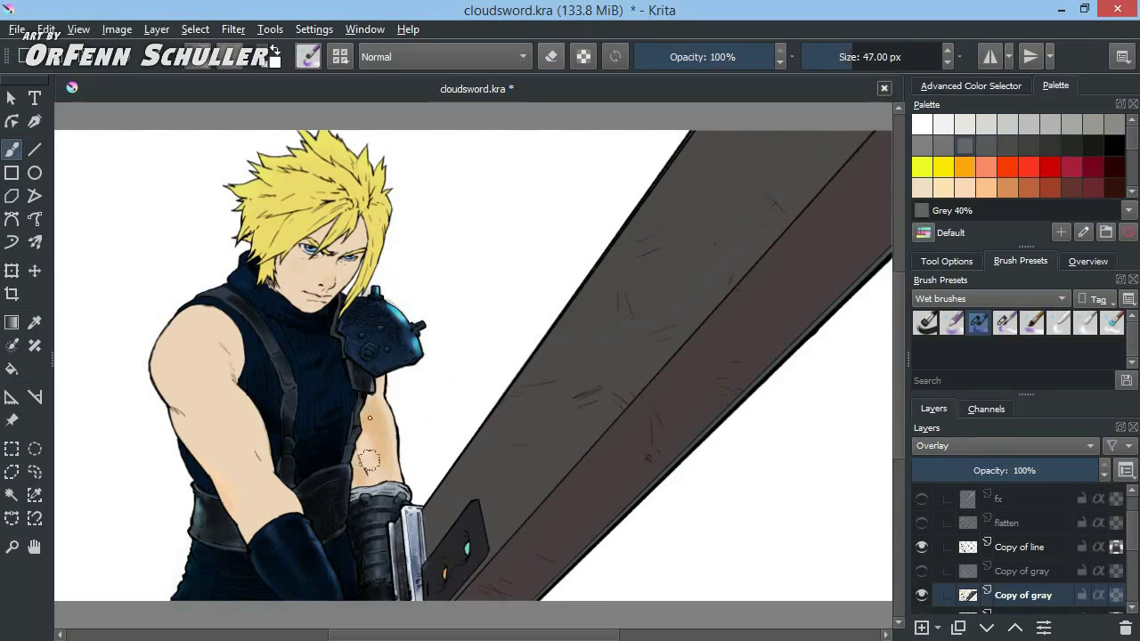
pyautogui.moveTo(200, 333)
pyautogui.mouseDown()
pyautogui.moveTo(214, 357)
pyautogui.moveTo(205, 396)
pyautogui.moveTo(271, 512)
pyautogui.mouseUp()
pyautogui.moveTo(165, 338); pyautogui.dragTo(185, 433)
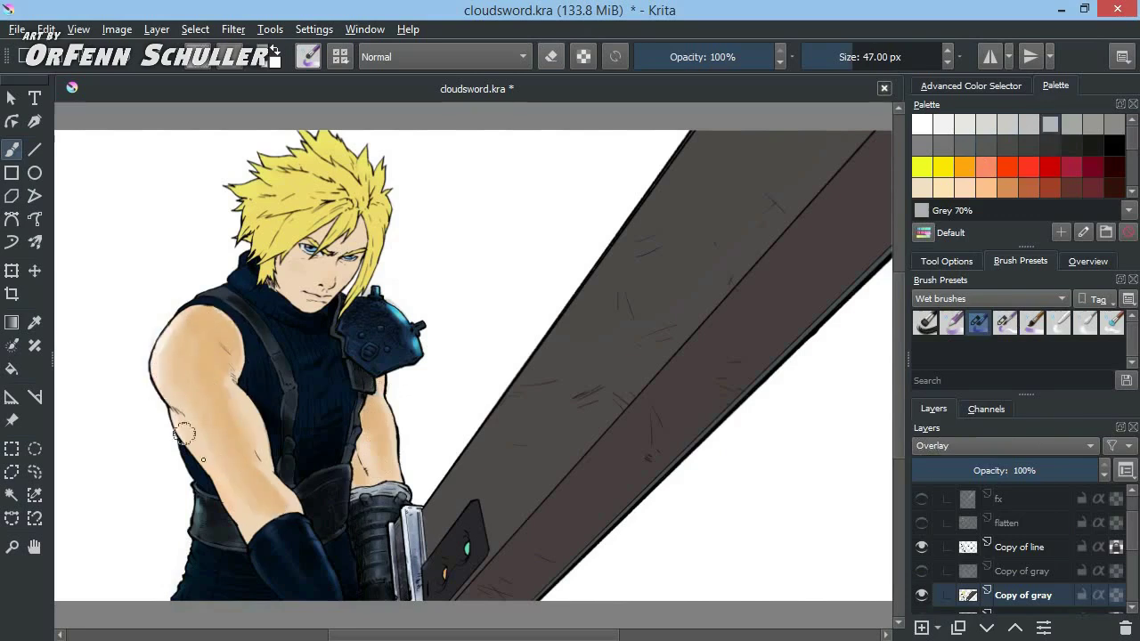
pyautogui.moveTo(175, 293); pyautogui.dragTo(172, 381)
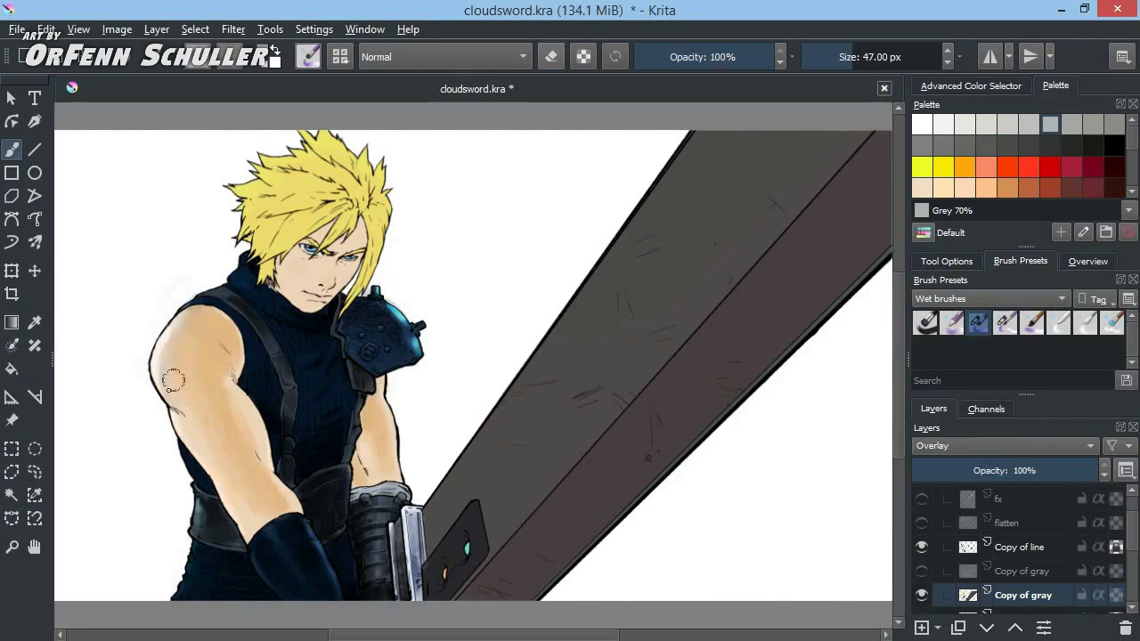
# Darken the blond hair with darker grey strokes from a smaller, finer wet brush
pyautogui.press('[')
pyautogui.press('[')
pyautogui.press('[')
pyautogui.press('[')
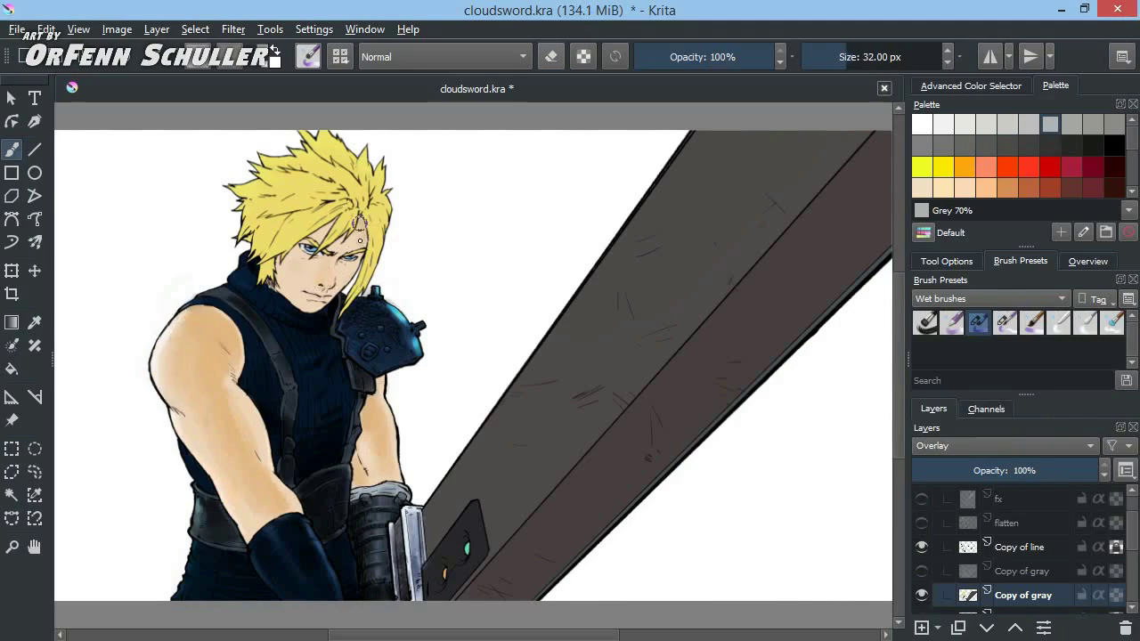
pyautogui.keyDown('ctrl'); pyautogui.click(361, 230); pyautogui.keyUp('ctrl')
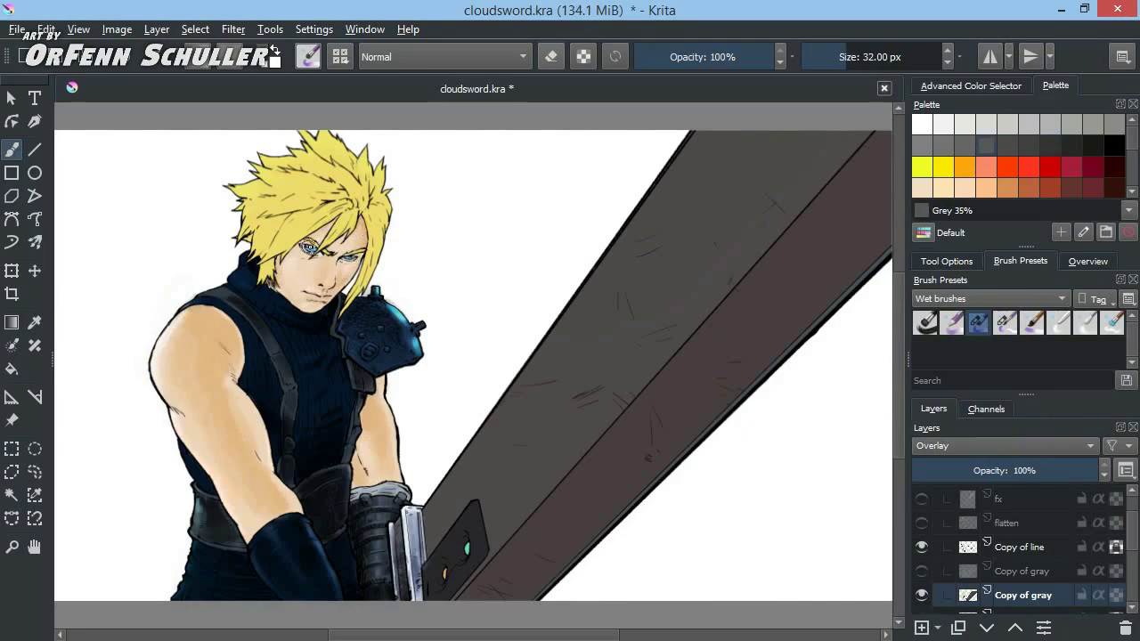
pyautogui.click(1007, 321)
pyautogui.moveTo(294, 221); pyautogui.dragTo(303, 215)
pyautogui.moveTo(310, 171); pyautogui.dragTo(326, 151)
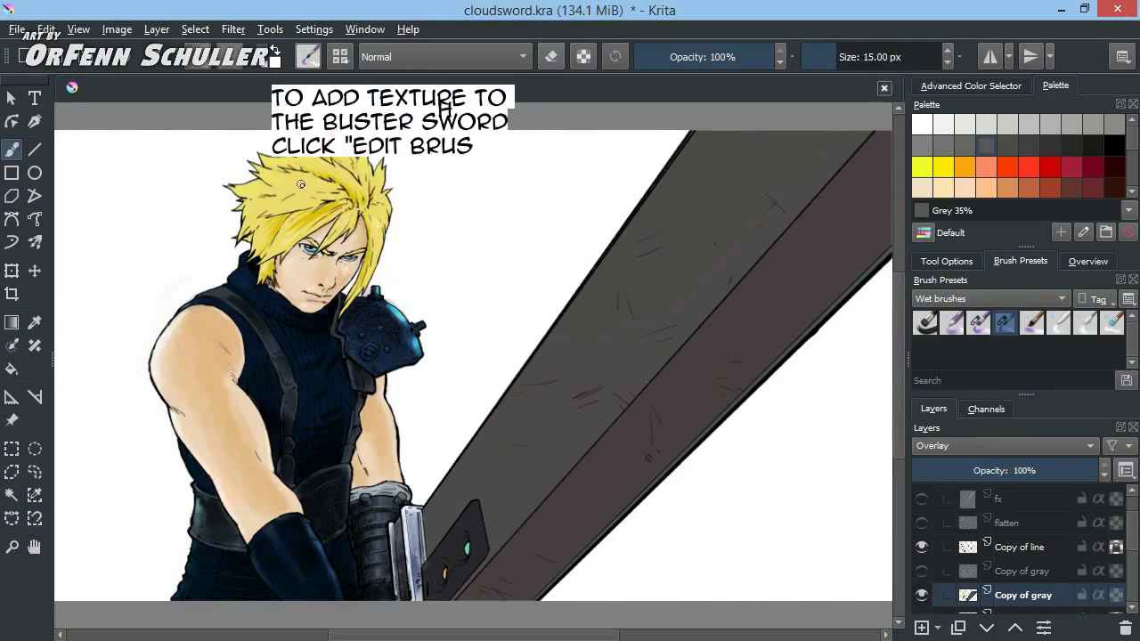
# Paint a light grey highlight down the hair strand beside the face
pyautogui.moveTo(315, 187); pyautogui.dragTo(246, 190)
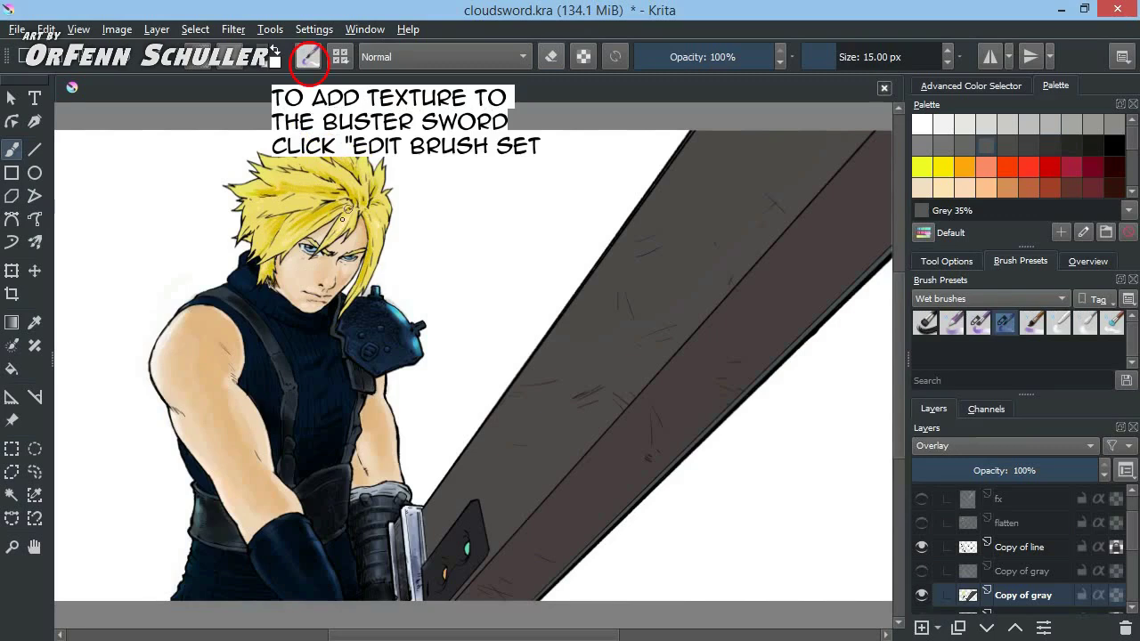
pyautogui.click(1029, 124)
pyautogui.moveTo(373, 181); pyautogui.dragTo(375, 255)
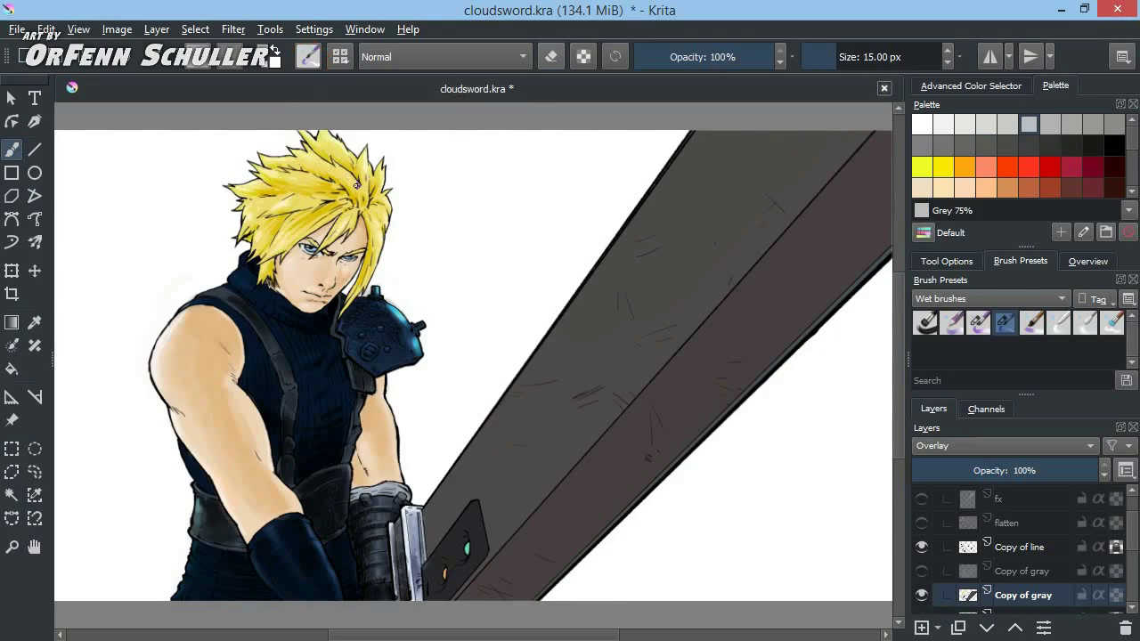
pyautogui.click(986, 145)
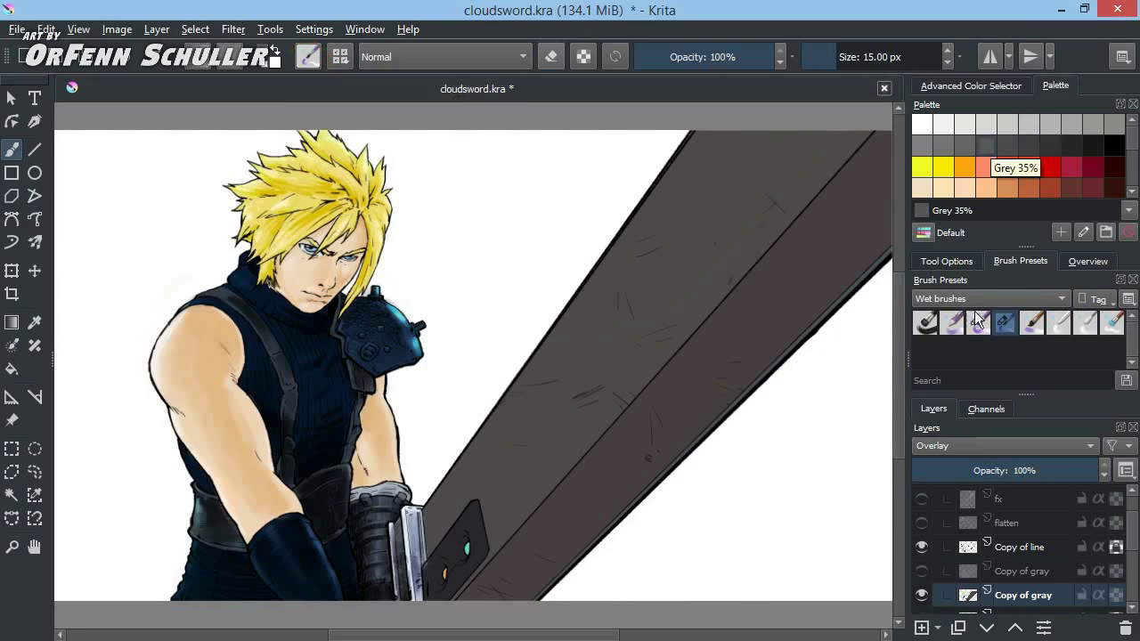
pyautogui.click(975, 318)
# Test the wet brush on the scratchpad and try rock, vegetal and cracked stone texture patterns
pyautogui.click(309, 60)
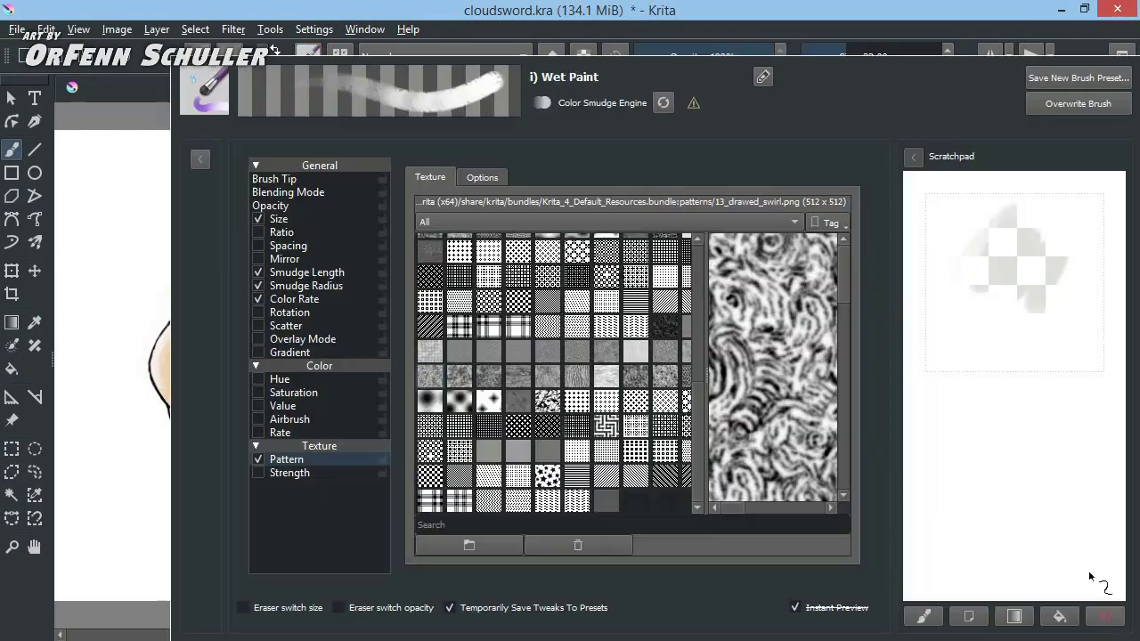
pyautogui.moveTo(991, 273)
pyautogui.mouseDown()
pyautogui.moveTo(1042, 298)
pyautogui.moveTo(1073, 374)
pyautogui.mouseUp()
pyautogui.moveTo(1080, 228)
pyautogui.mouseDown()
pyautogui.moveTo(1024, 223)
pyautogui.moveTo(979, 294)
pyautogui.moveTo(1095, 187)
pyautogui.moveTo(1009, 306)
pyautogui.moveTo(962, 234)
pyautogui.moveTo(926, 259)
pyautogui.mouseUp()
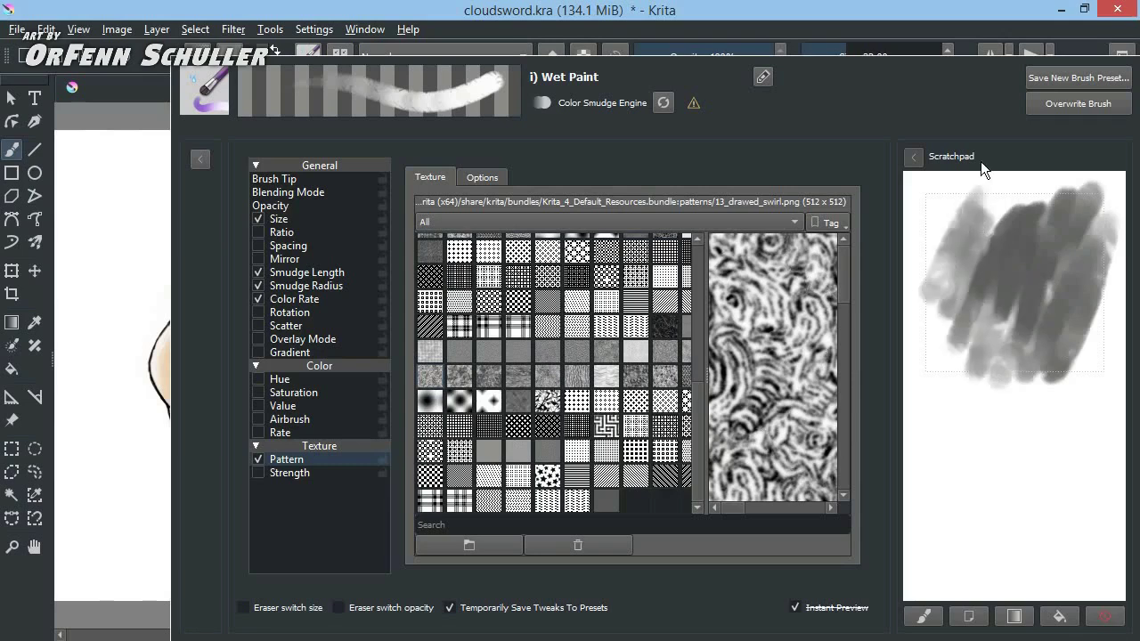
pyautogui.click(486, 401)
pyautogui.click(449, 384)
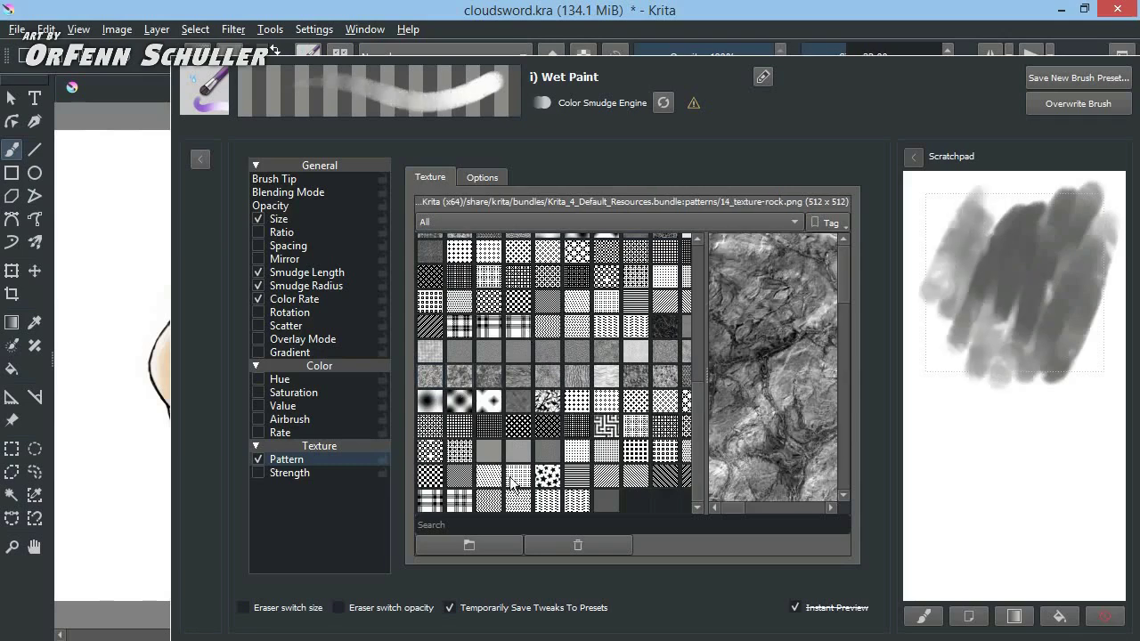
pyautogui.click(661, 396)
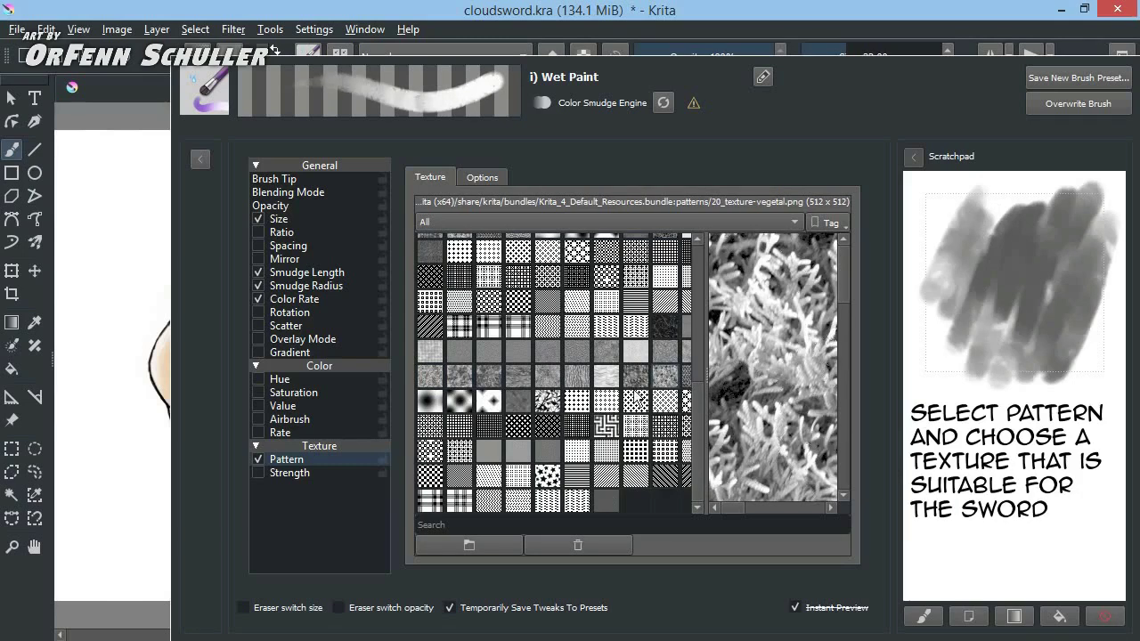
pyautogui.click(684, 376)
# Try Canvas 03, 14_texture-rock and brush-marks patterns, then choose 11_drawed_furry
pyautogui.scroll(4, 699, 361)
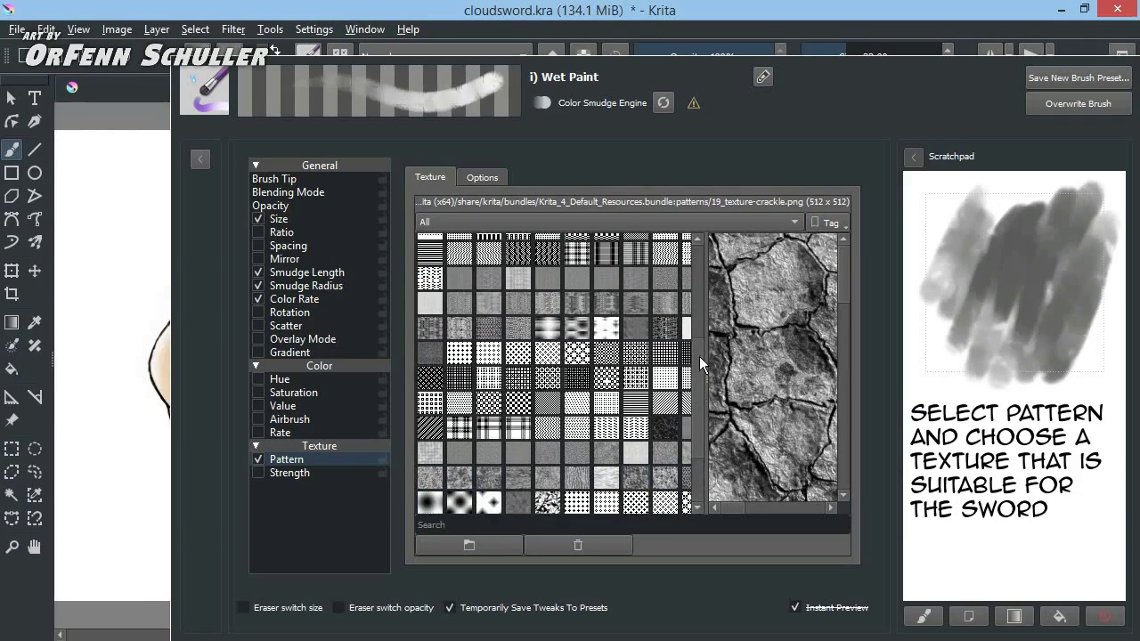
pyautogui.click(430, 403)
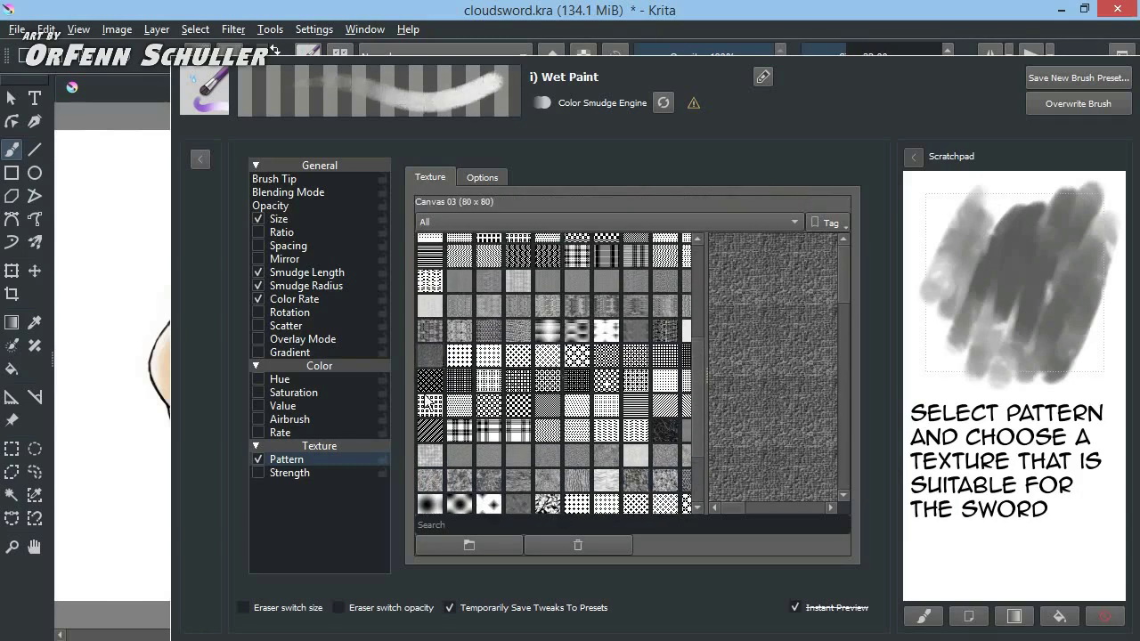
pyautogui.click(518, 331)
pyautogui.click(605, 402)
pyautogui.click(664, 336)
pyautogui.click(487, 290)
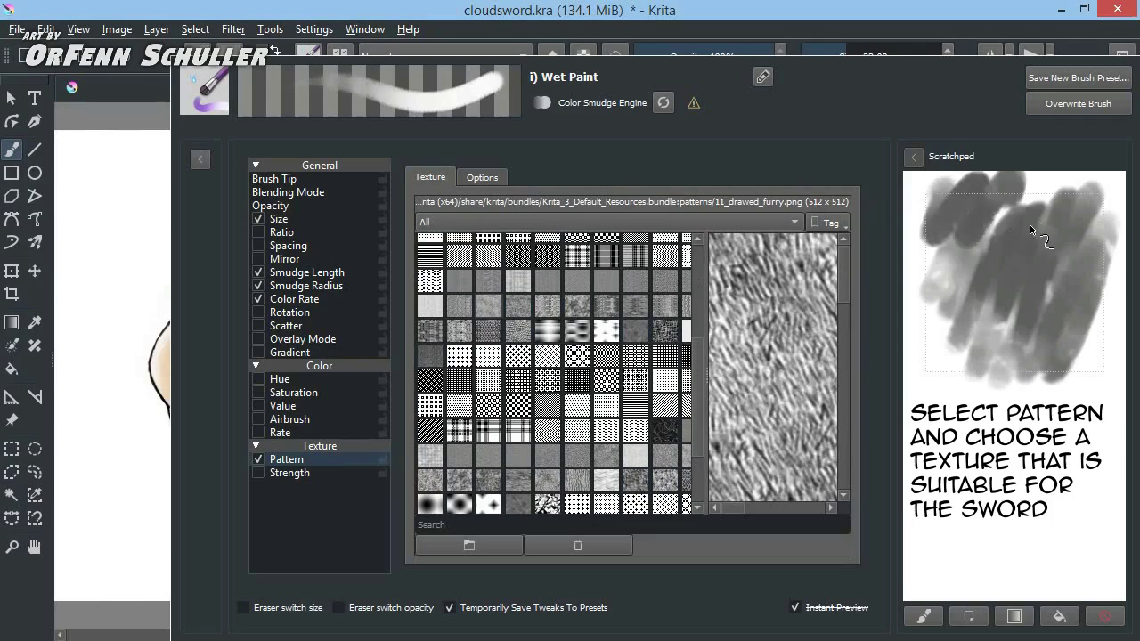
# Test the 11_drawed_furry textured brush on the scratchpad, clear it, and close the editor
pyautogui.click(1104, 616)
pyautogui.moveTo(1002, 219); pyautogui.dragTo(961, 290)
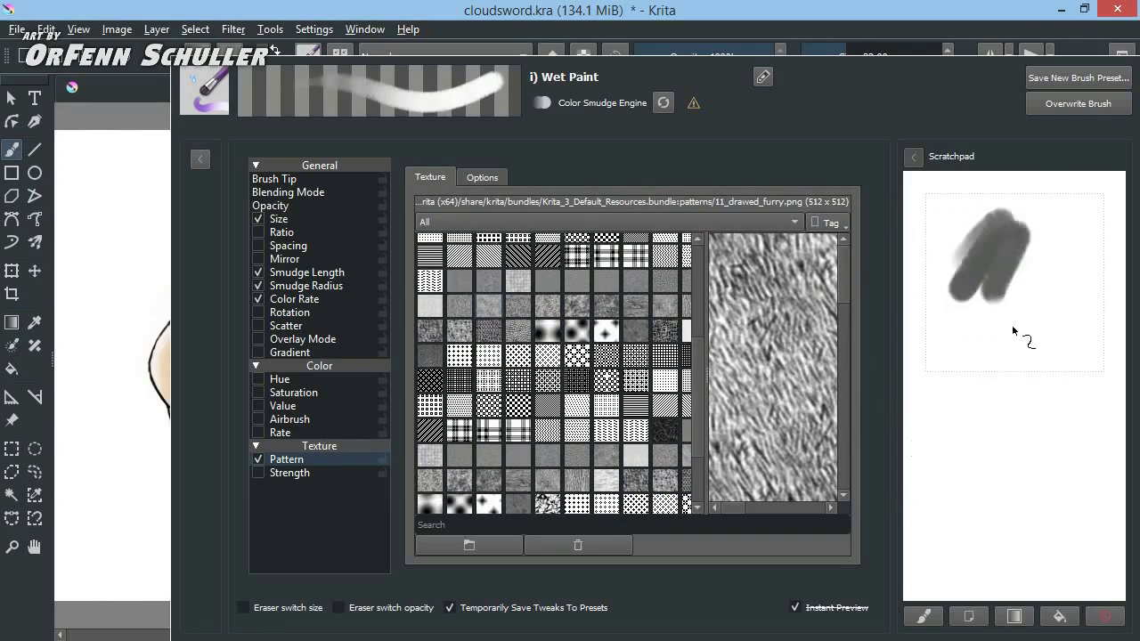
pyautogui.moveTo(1033, 227); pyautogui.dragTo(980, 312)
pyautogui.moveTo(1051, 268); pyautogui.dragTo(996, 356)
pyautogui.moveTo(1073, 303)
pyautogui.mouseDown()
pyautogui.moveTo(1024, 387)
pyautogui.moveTo(1019, 198)
pyautogui.moveTo(972, 366)
pyautogui.mouseUp()
pyautogui.moveTo(952, 258); pyautogui.dragTo(997, 378)
pyautogui.moveTo(1051, 347); pyautogui.dragTo(1061, 212)
pyautogui.moveTo(1013, 183)
pyautogui.mouseDown()
pyautogui.moveTo(944, 249)
pyautogui.moveTo(930, 236)
pyautogui.mouseUp()
pyautogui.moveTo(1088, 208); pyautogui.dragTo(1038, 299)
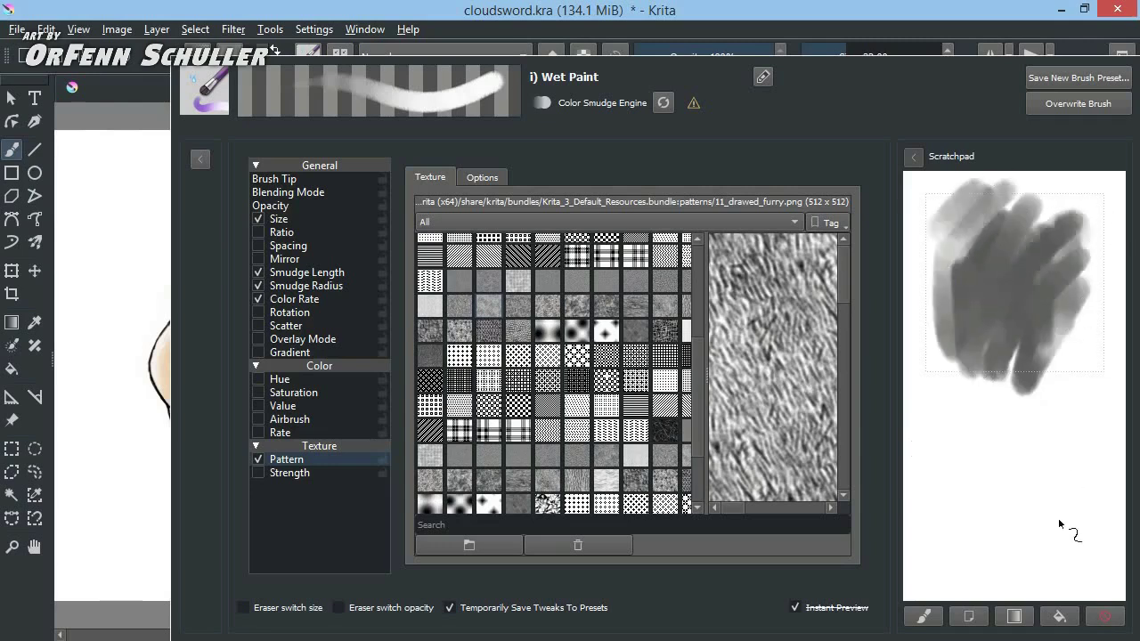
pyautogui.click(1106, 621)
pyautogui.press('Escape')
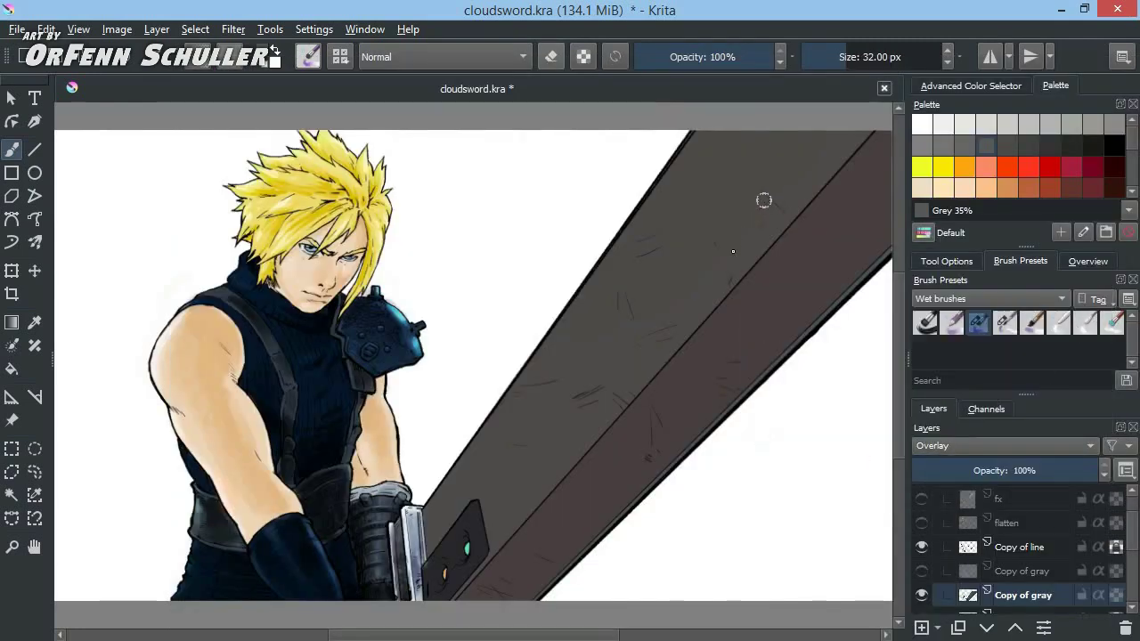
# Enlarge the brush to about 180 px and soften the sword's top edge with textured paint
pyautogui.moveTo(722, 276); pyautogui.dragTo(762, 213)
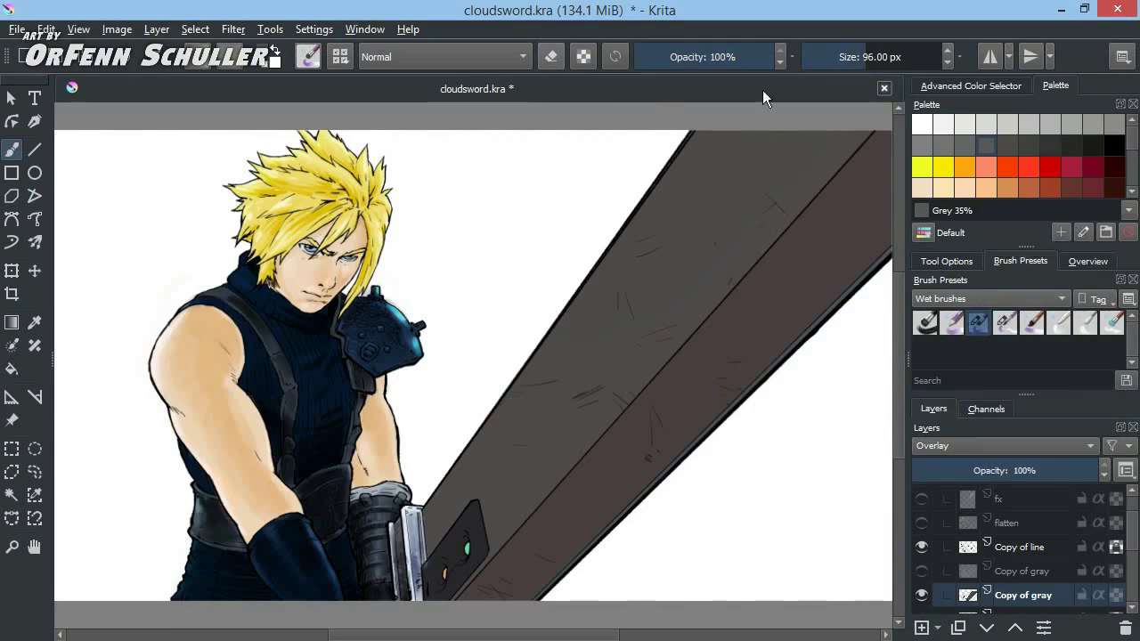
pyautogui.click(852, 56)
pyautogui.click(880, 56)
pyautogui.moveTo(880, 56); pyautogui.dragTo(891, 56)
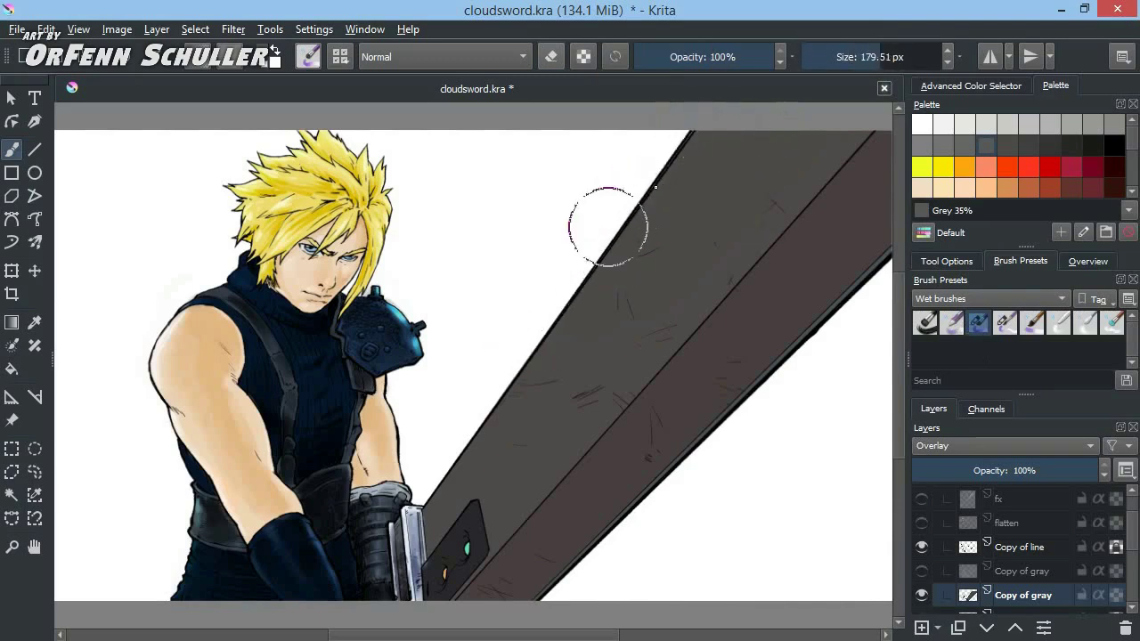
pyautogui.moveTo(648, 195)
pyautogui.mouseDown()
pyautogui.moveTo(680, 165)
pyautogui.moveTo(720, 158)
pyautogui.moveTo(686, 152)
pyautogui.moveTo(705, 166)
pyautogui.moveTo(791, 122)
pyautogui.moveTo(789, 140)
pyautogui.moveTo(733, 152)
pyautogui.mouseUp()
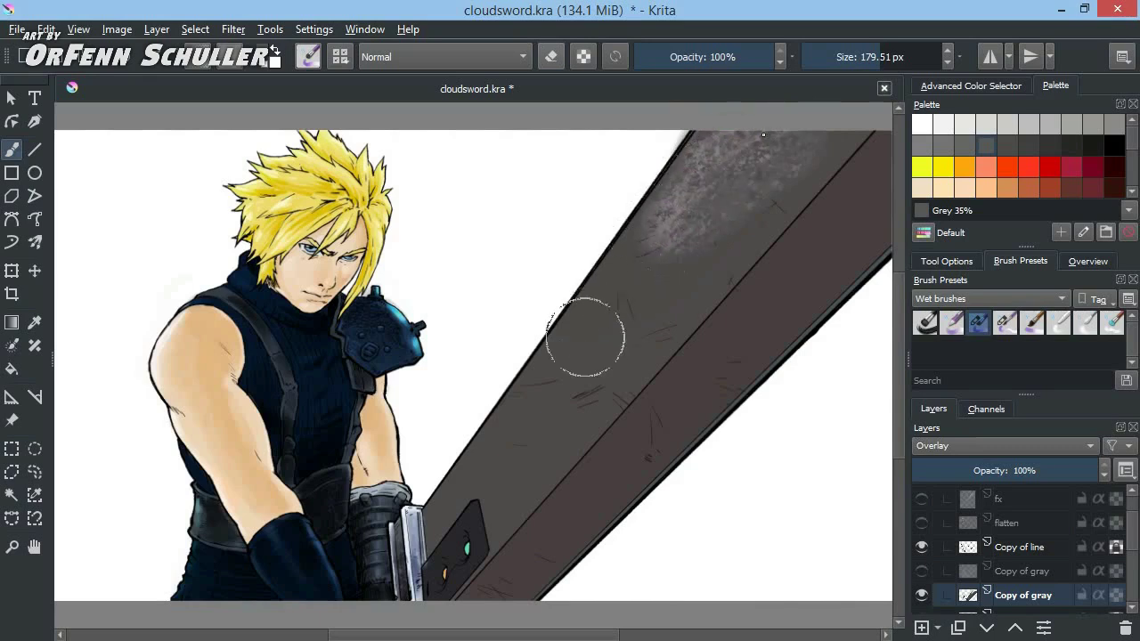
# Paint mottled Grey 65% wet strokes across the upper blade and its edge, then save
pyautogui.click(1068, 125)
pyautogui.moveTo(707, 234)
pyautogui.mouseDown()
pyautogui.moveTo(624, 309)
pyautogui.moveTo(763, 114)
pyautogui.mouseUp()
pyautogui.moveTo(618, 293); pyautogui.dragTo(762, 169)
pyautogui.moveTo(666, 247)
pyautogui.mouseDown()
pyautogui.moveTo(598, 330)
pyautogui.moveTo(793, 166)
pyautogui.moveTo(649, 255)
pyautogui.moveTo(739, 166)
pyautogui.moveTo(587, 328)
pyautogui.moveTo(553, 389)
pyautogui.moveTo(611, 301)
pyautogui.moveTo(537, 389)
pyautogui.mouseUp()
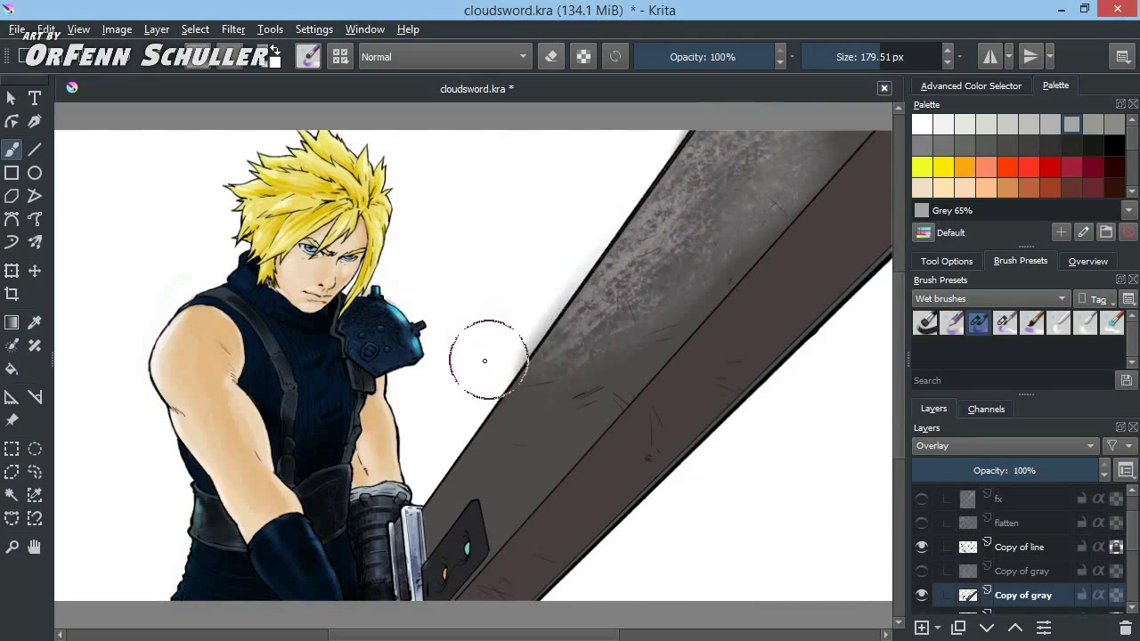
pyautogui.moveTo(479, 364)
pyautogui.mouseDown()
pyautogui.moveTo(498, 326)
pyautogui.moveTo(504, 433)
pyautogui.moveTo(586, 360)
pyautogui.moveTo(721, 196)
pyautogui.mouseUp()
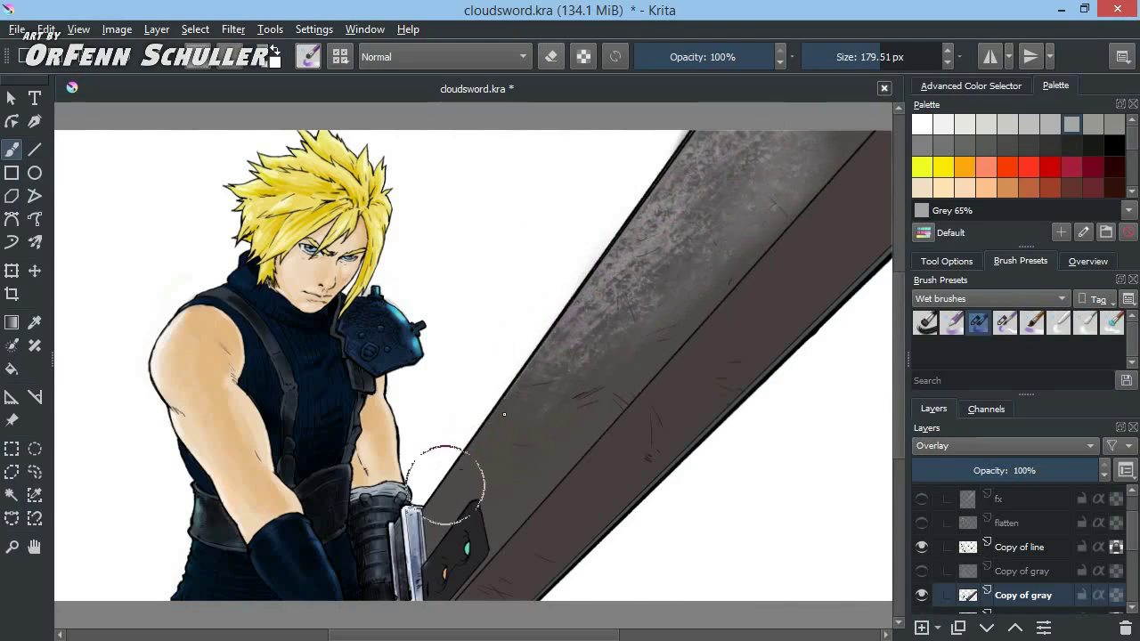
pyautogui.moveTo(446, 471); pyautogui.dragTo(509, 445)
pyautogui.hotkey('ctrl', 's')
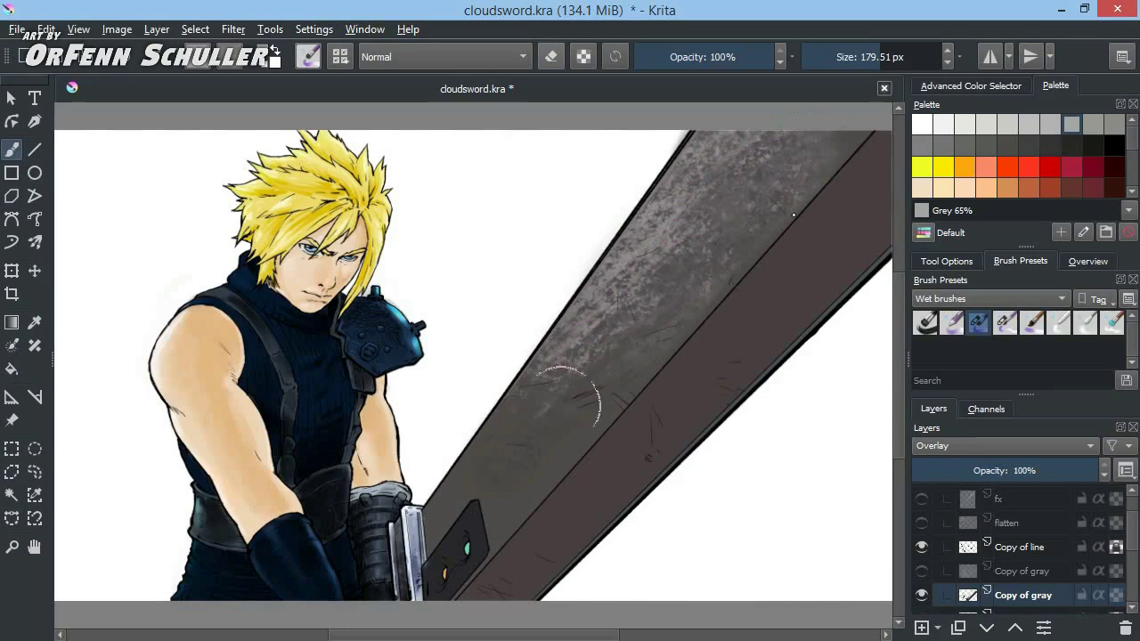
# Add Grey 35% textured shading and dark scratch marks along the sword's outer strip
pyautogui.click(986, 144)
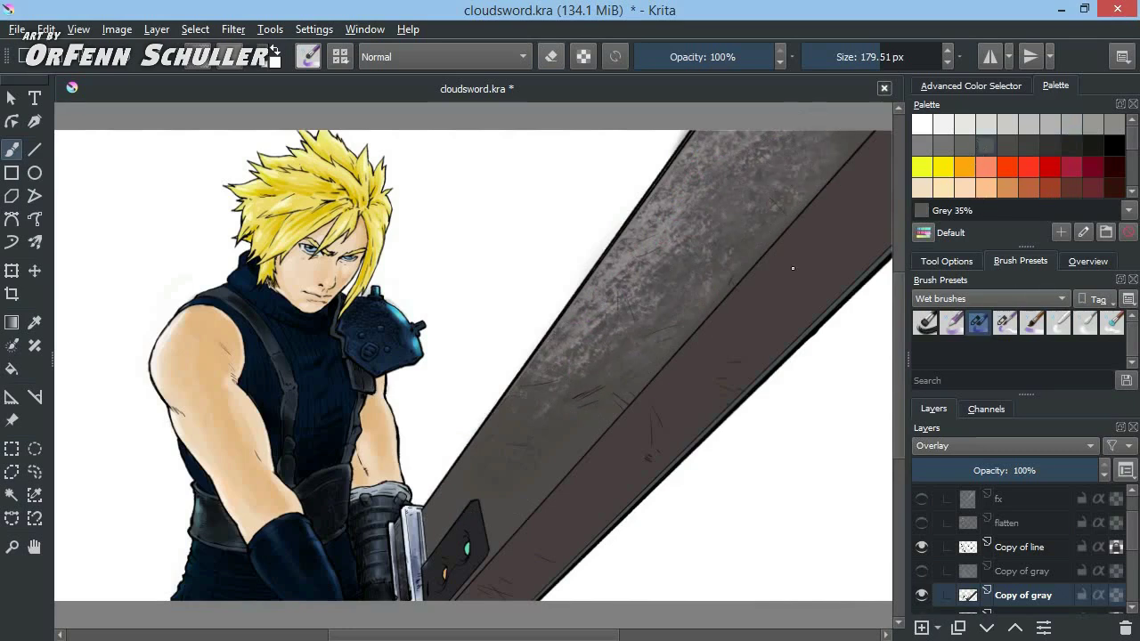
pyautogui.click(829, 217)
pyautogui.moveTo(852, 178); pyautogui.dragTo(828, 249)
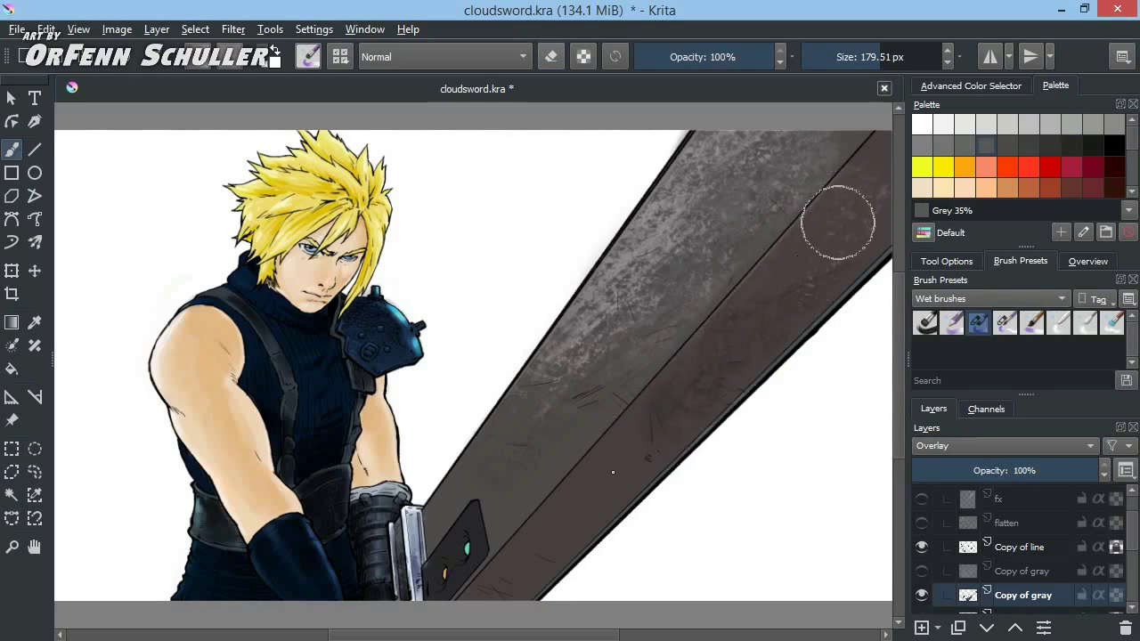
pyautogui.moveTo(659, 407); pyautogui.dragTo(650, 438)
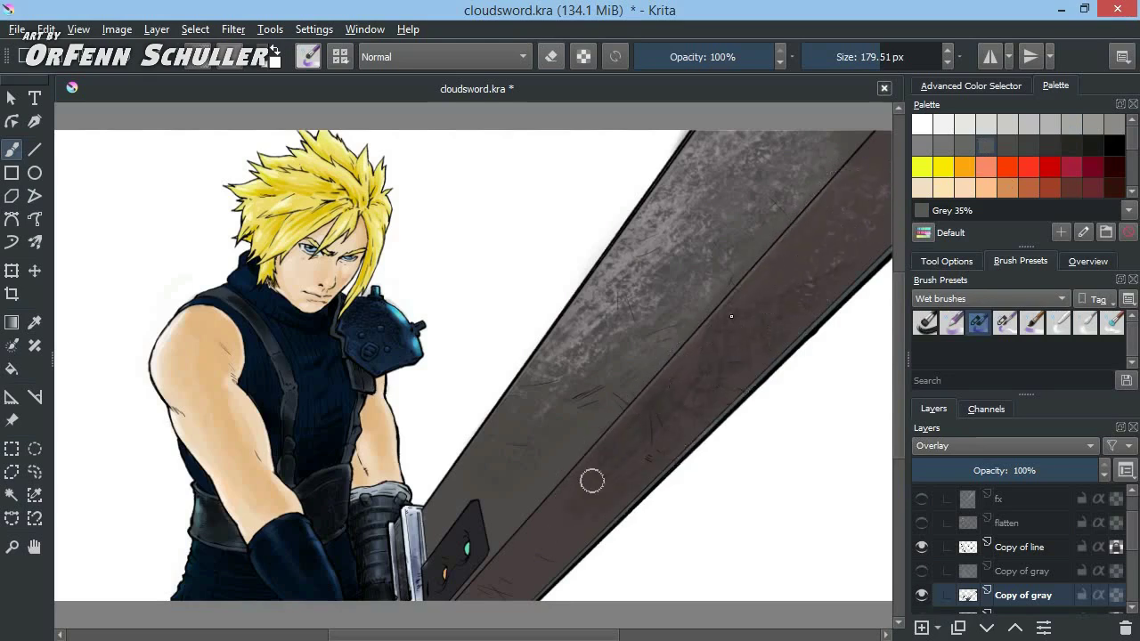